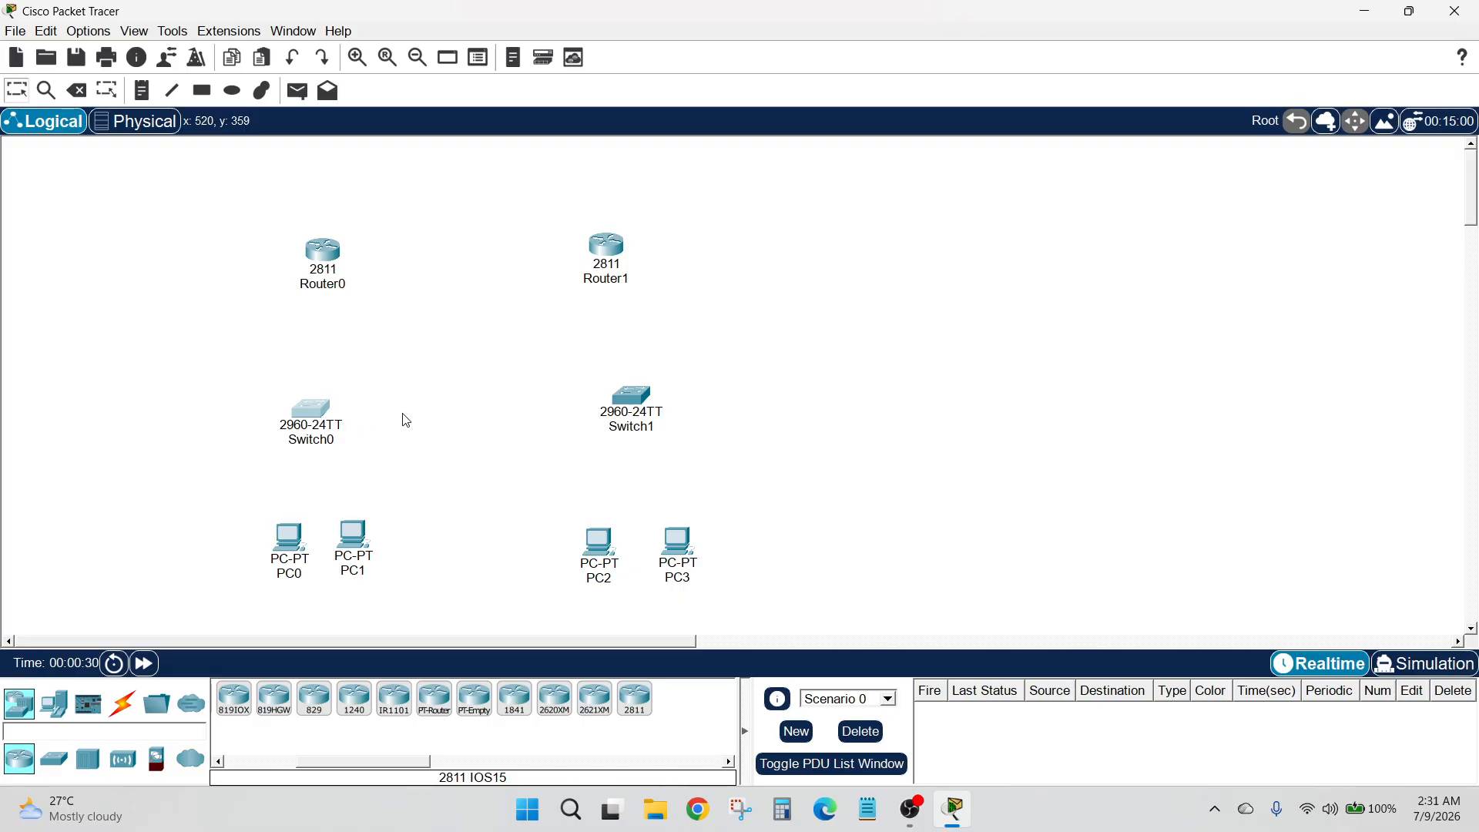
Rearrange the workspace by moving Router0, Router1, Switch0 and Switch1 higher, keeping each router above its switch
left_click_drag(332, 260, 335, 209)
left_click_drag(606, 248, 627, 201)
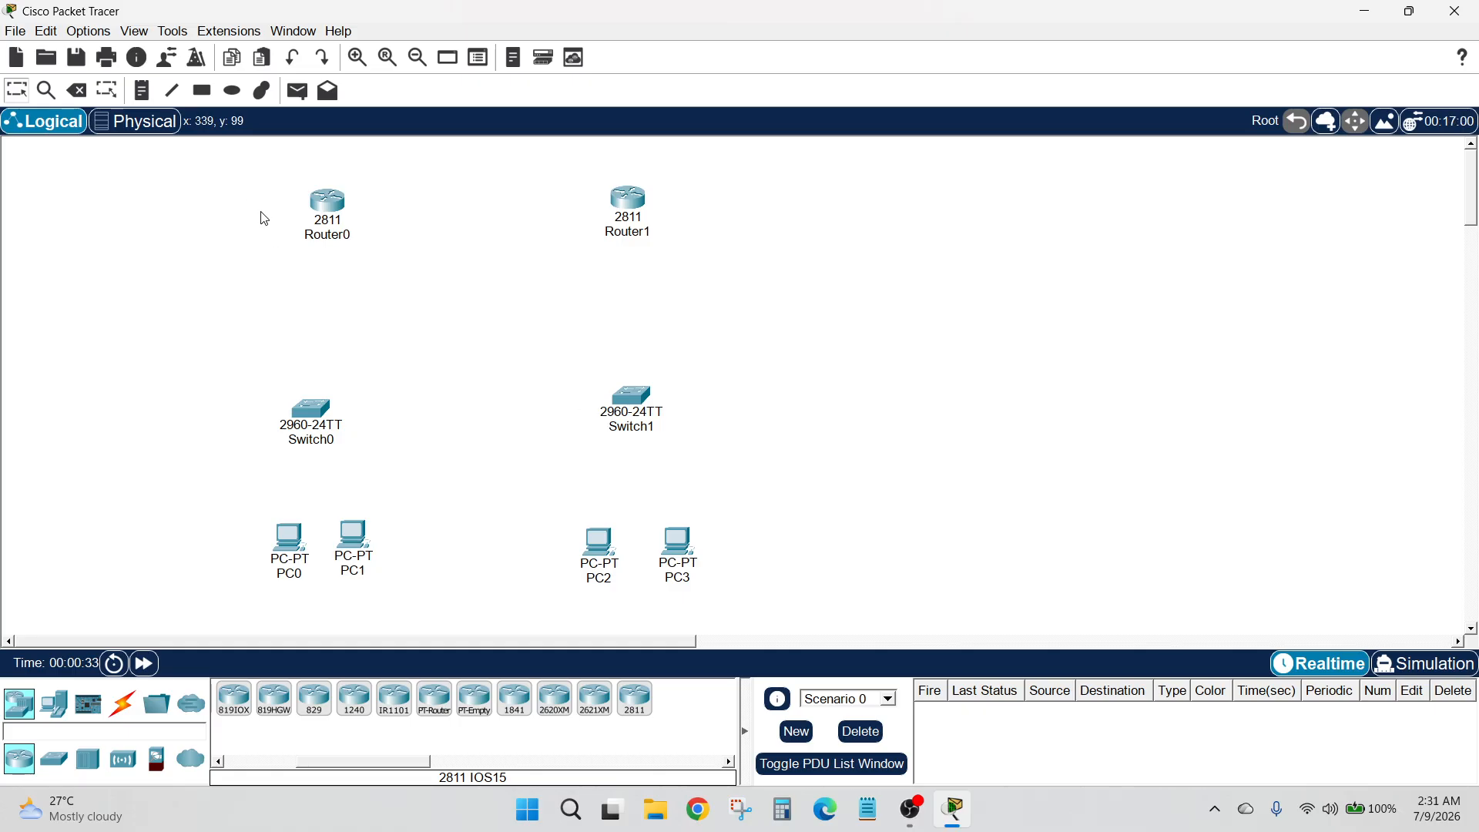
left_click_drag(234, 191, 793, 284)
left_click_drag(647, 402, 653, 379)
left_click_drag(315, 421, 317, 390)
Reposition PC0 and PC1 below Switch0, and PC2 and PC3 below Switch1, spacing each pair apart
left_click_drag(296, 533, 267, 522)
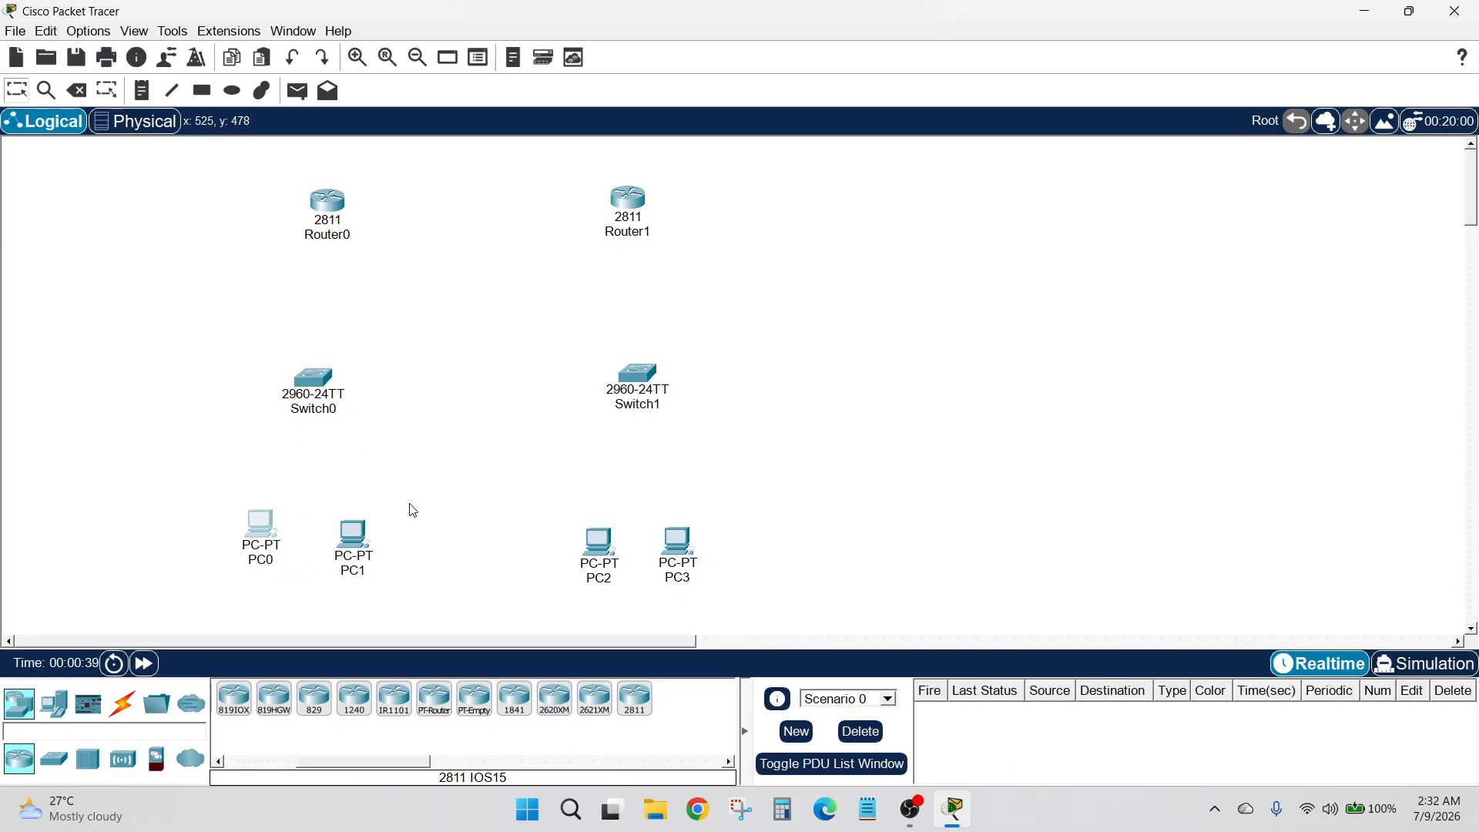
left_click_drag(373, 537, 365, 526)
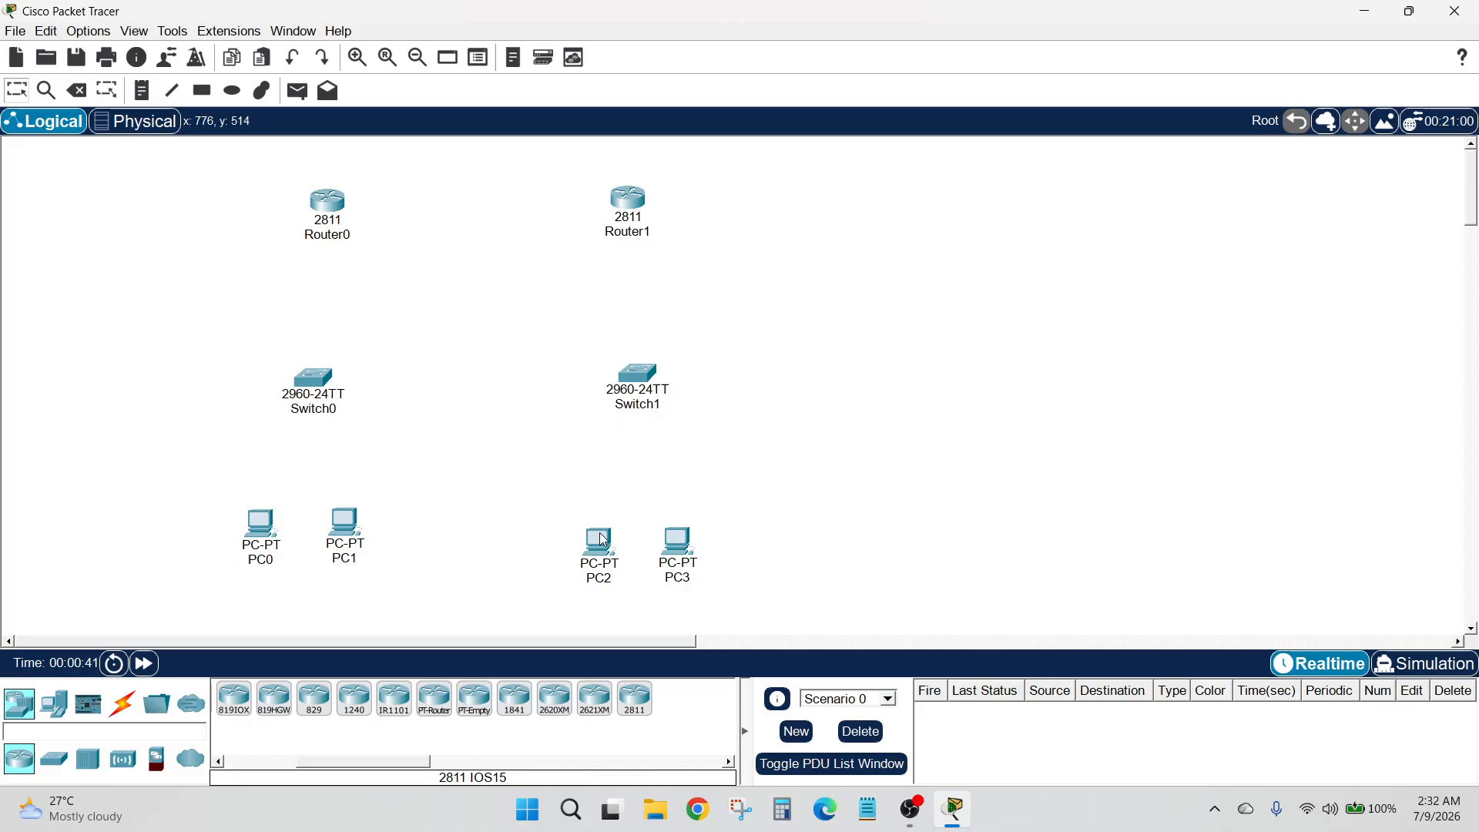
left_click_drag(607, 532, 590, 512)
left_click_drag(691, 544, 685, 519)
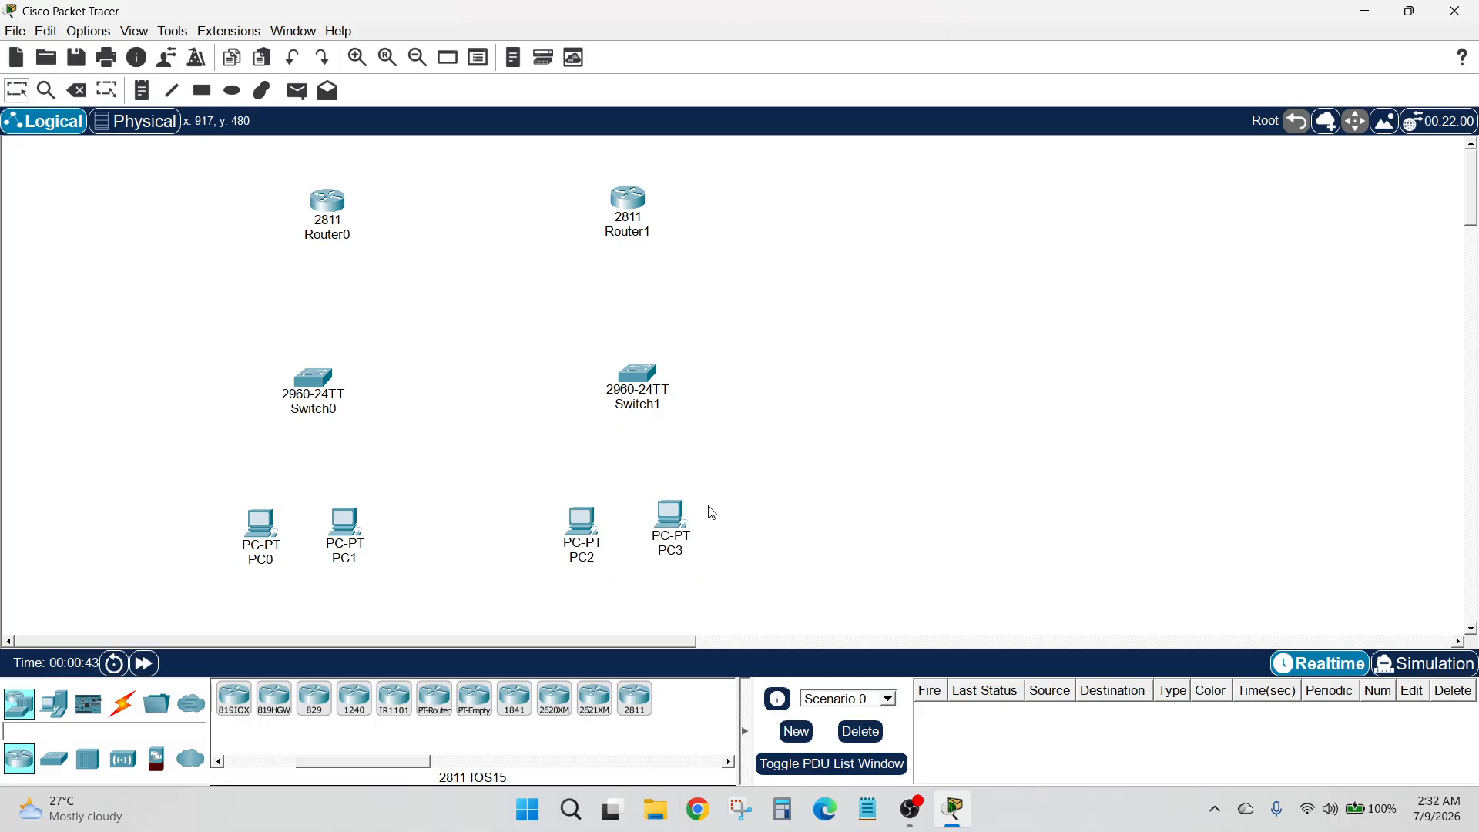
Connect PC0 and PC1 to Switch0 using the automatically chosen connection type
left_click(122, 703)
left_click(231, 699)
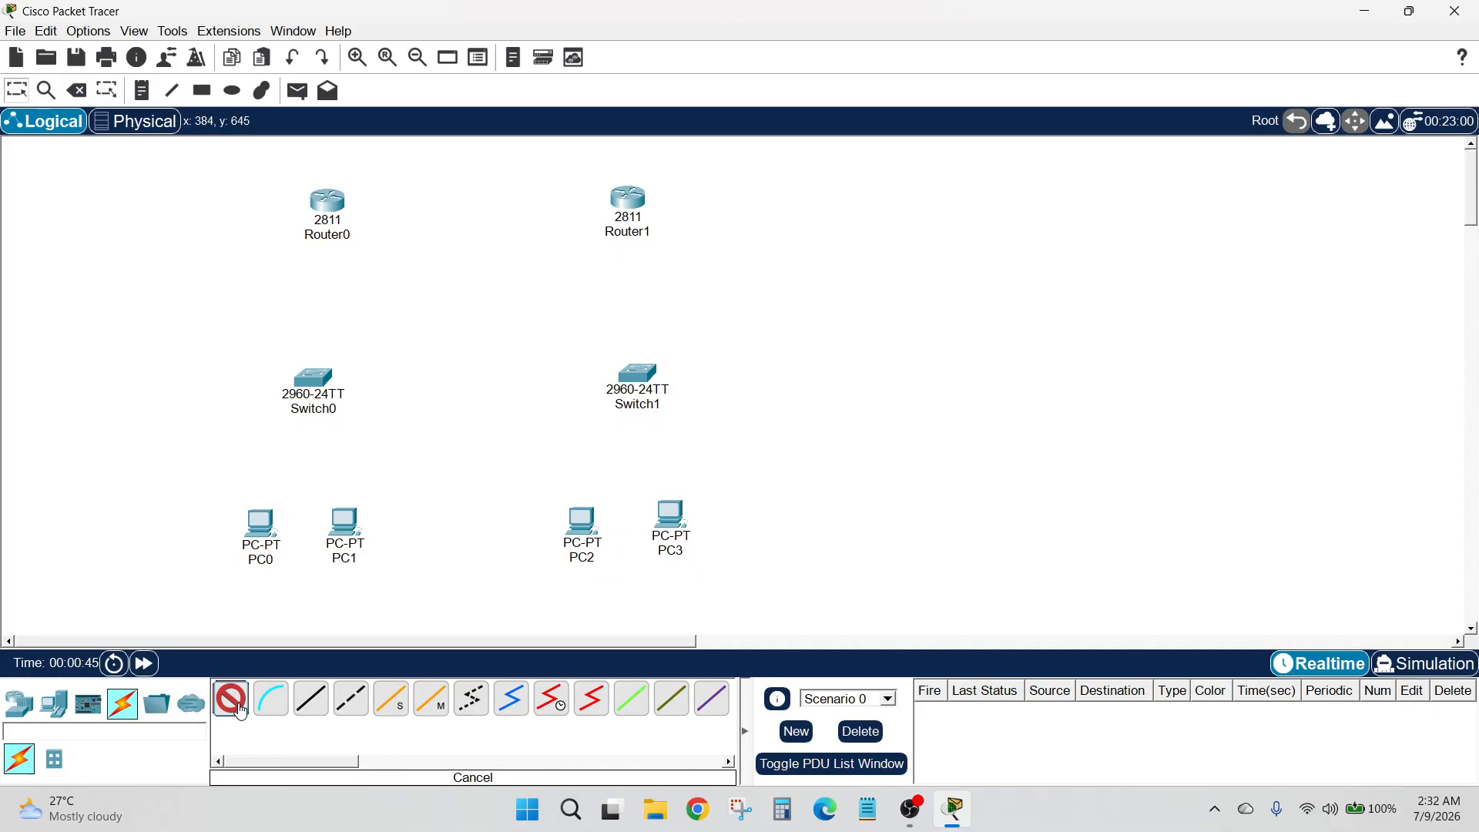
left_click(260, 522)
left_click(309, 382)
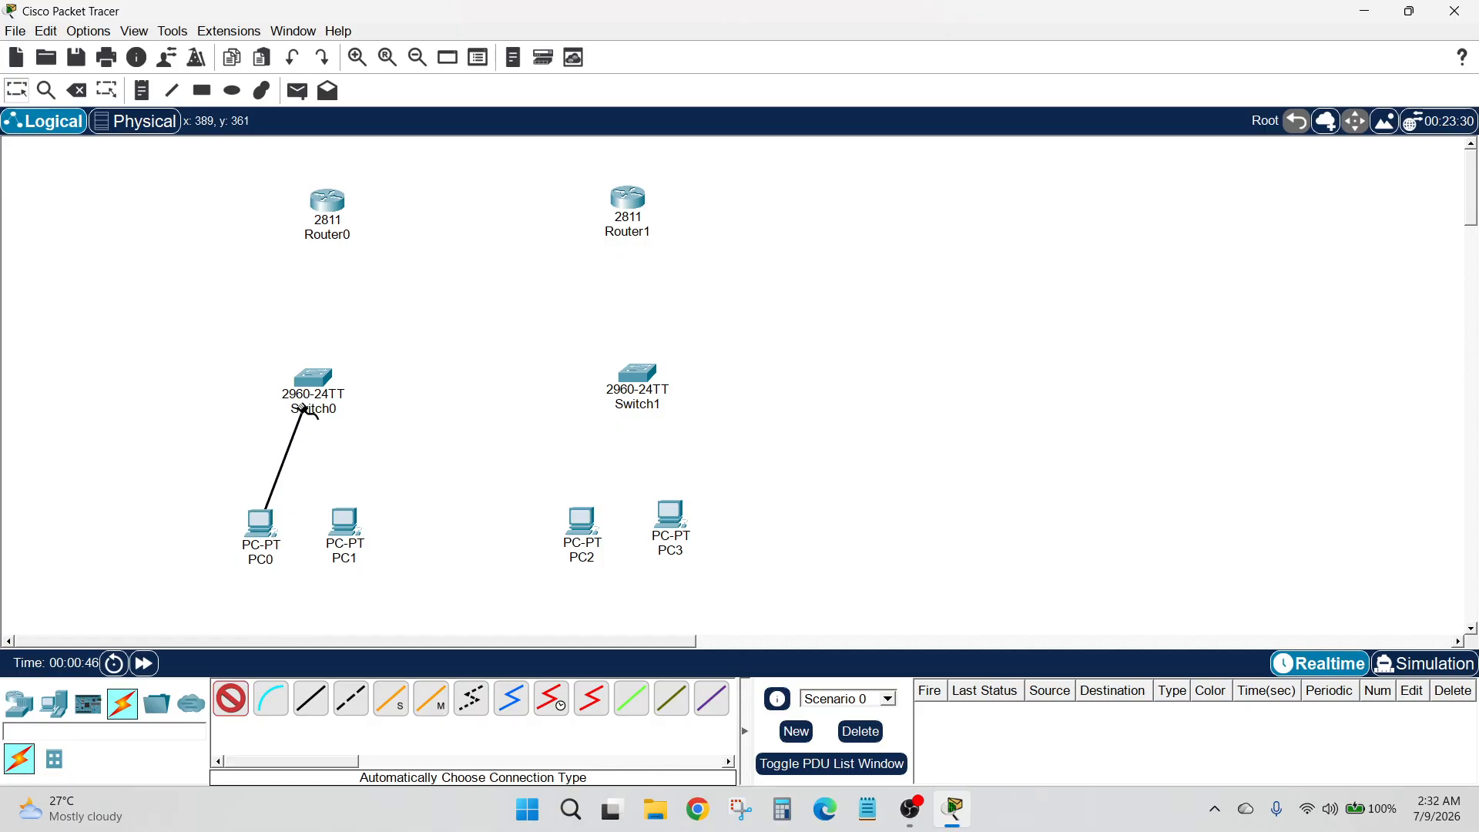
left_click(231, 699)
left_click(345, 524)
left_click(318, 383)
Connect Switch0 to Router0 with an automatically chosen cable
left_click(231, 699)
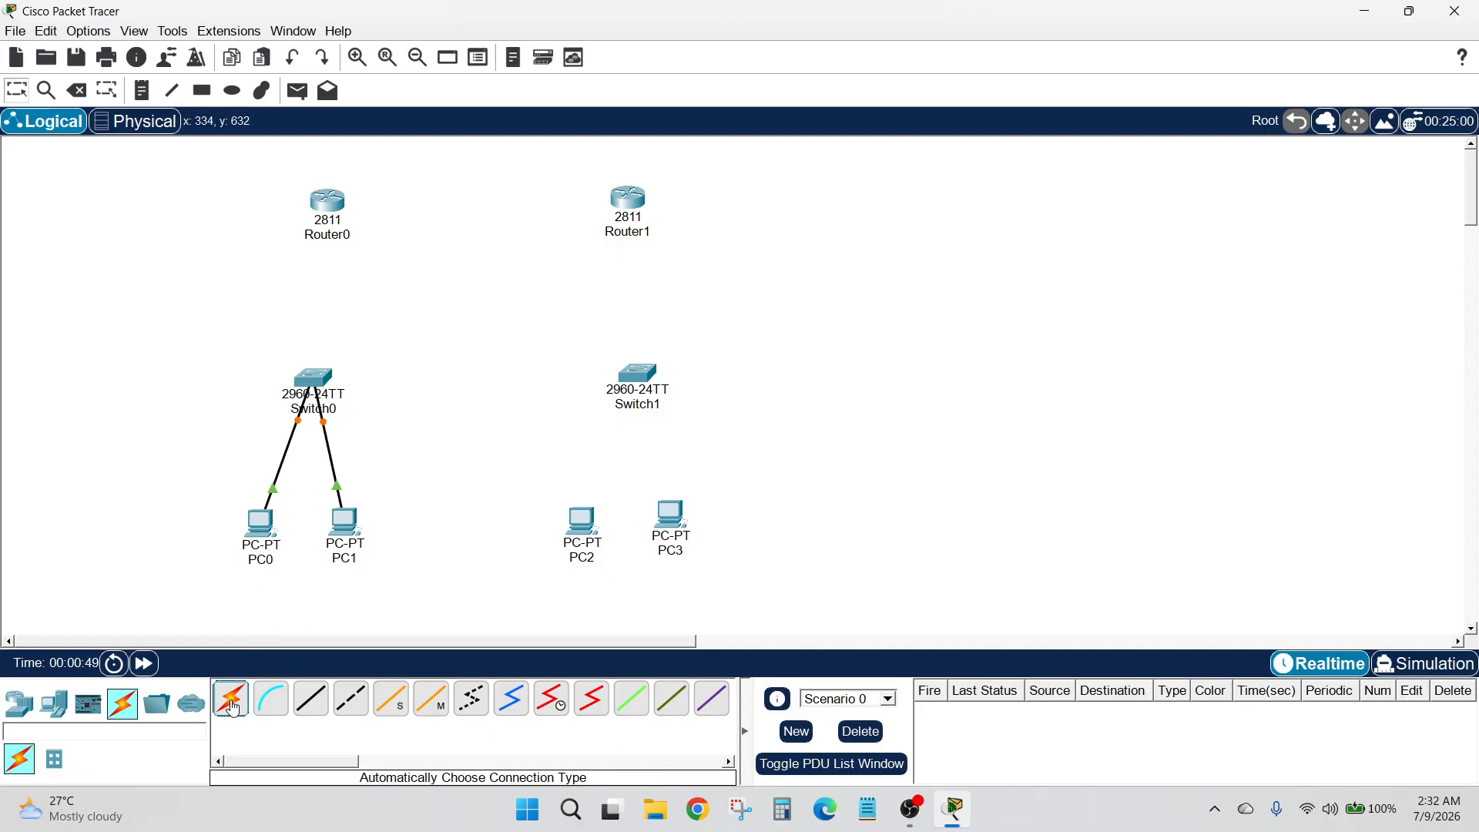
left_click(316, 382)
left_click(322, 201)
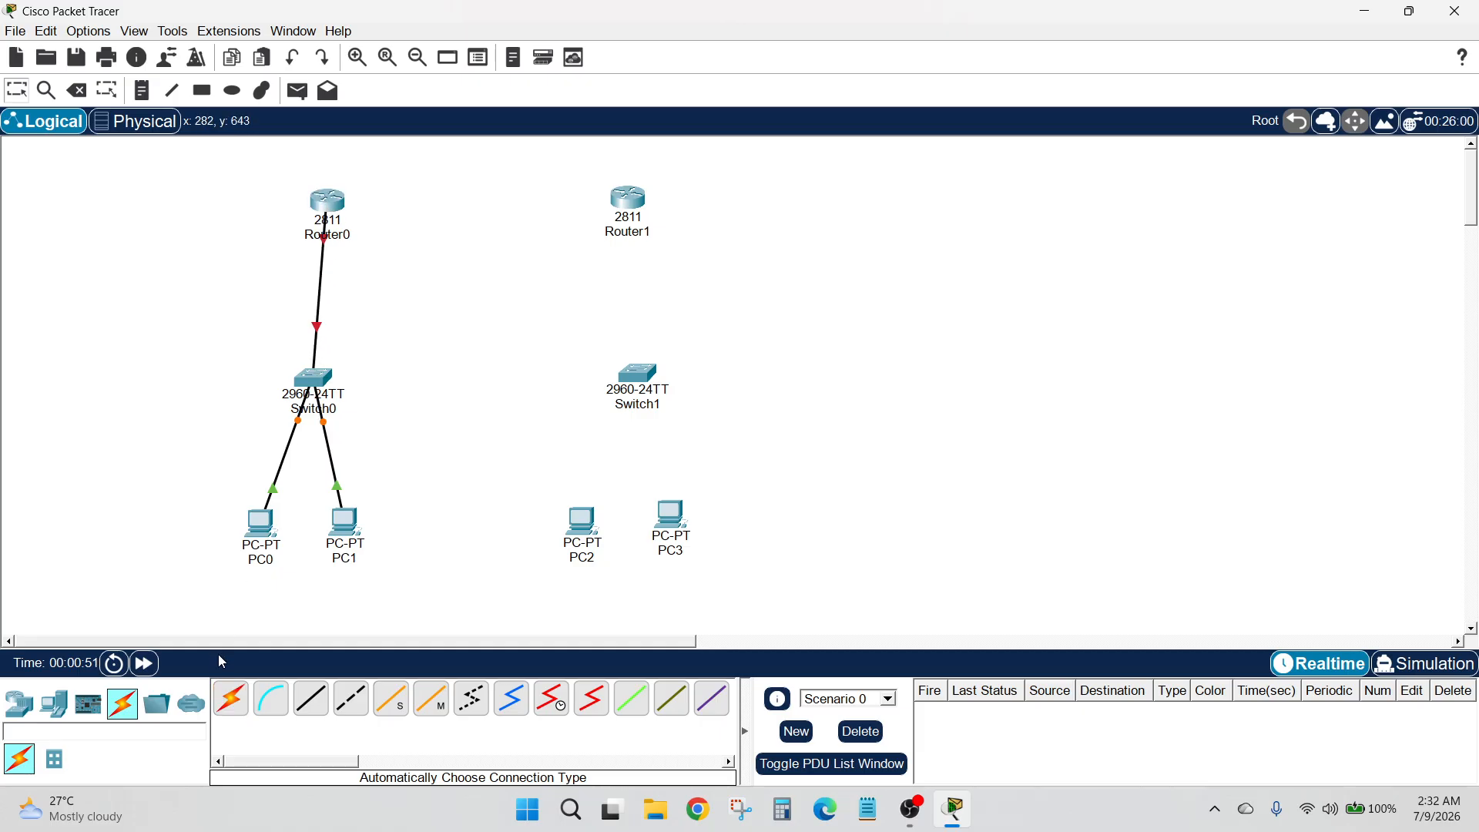
Connect PC2 and PC3 to Switch1 using the automatically chosen connection type
left_click(231, 698)
left_click(587, 518)
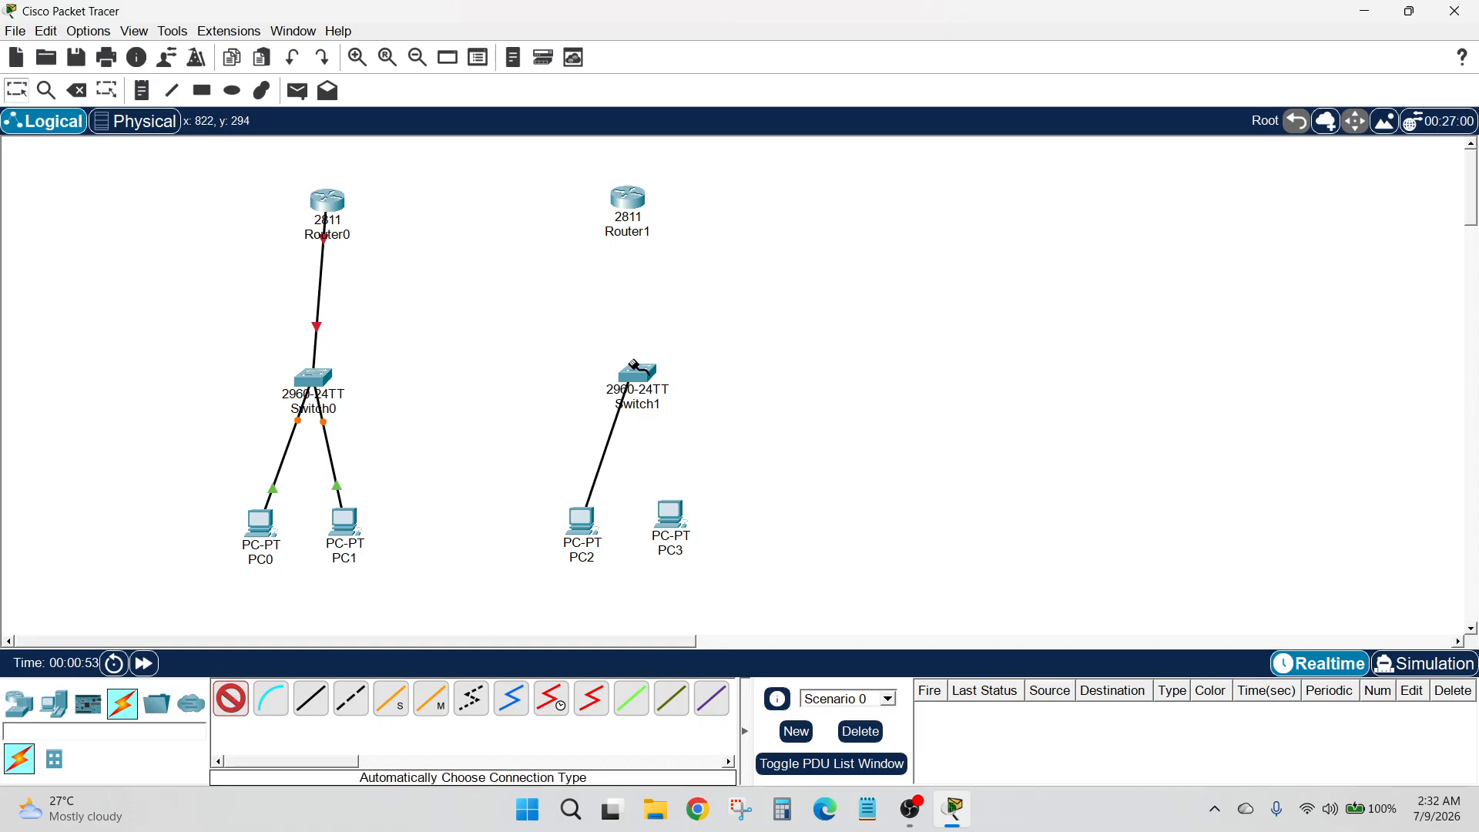
left_click(637, 375)
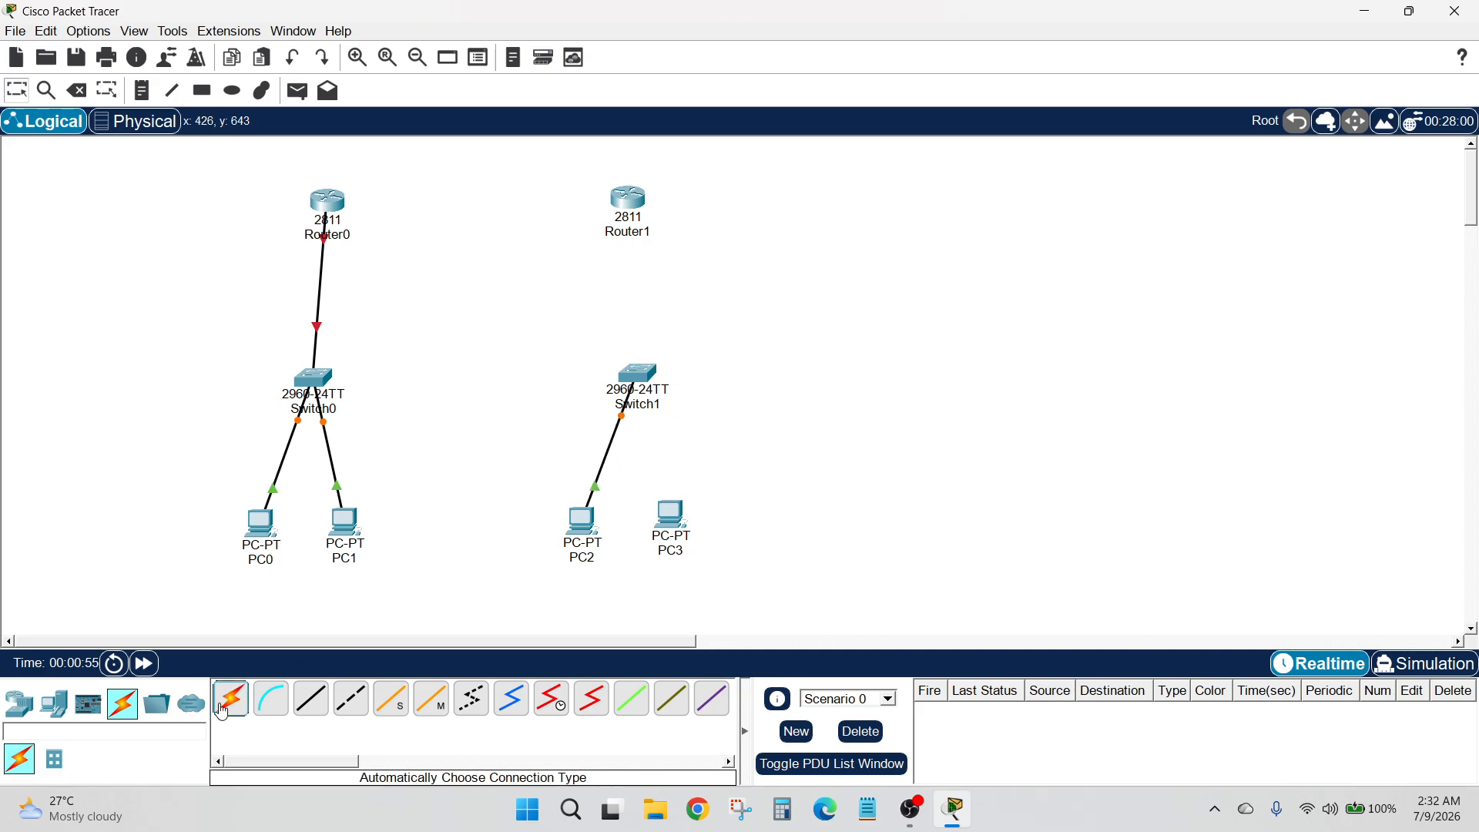
left_click(231, 699)
left_click(670, 512)
left_click(638, 374)
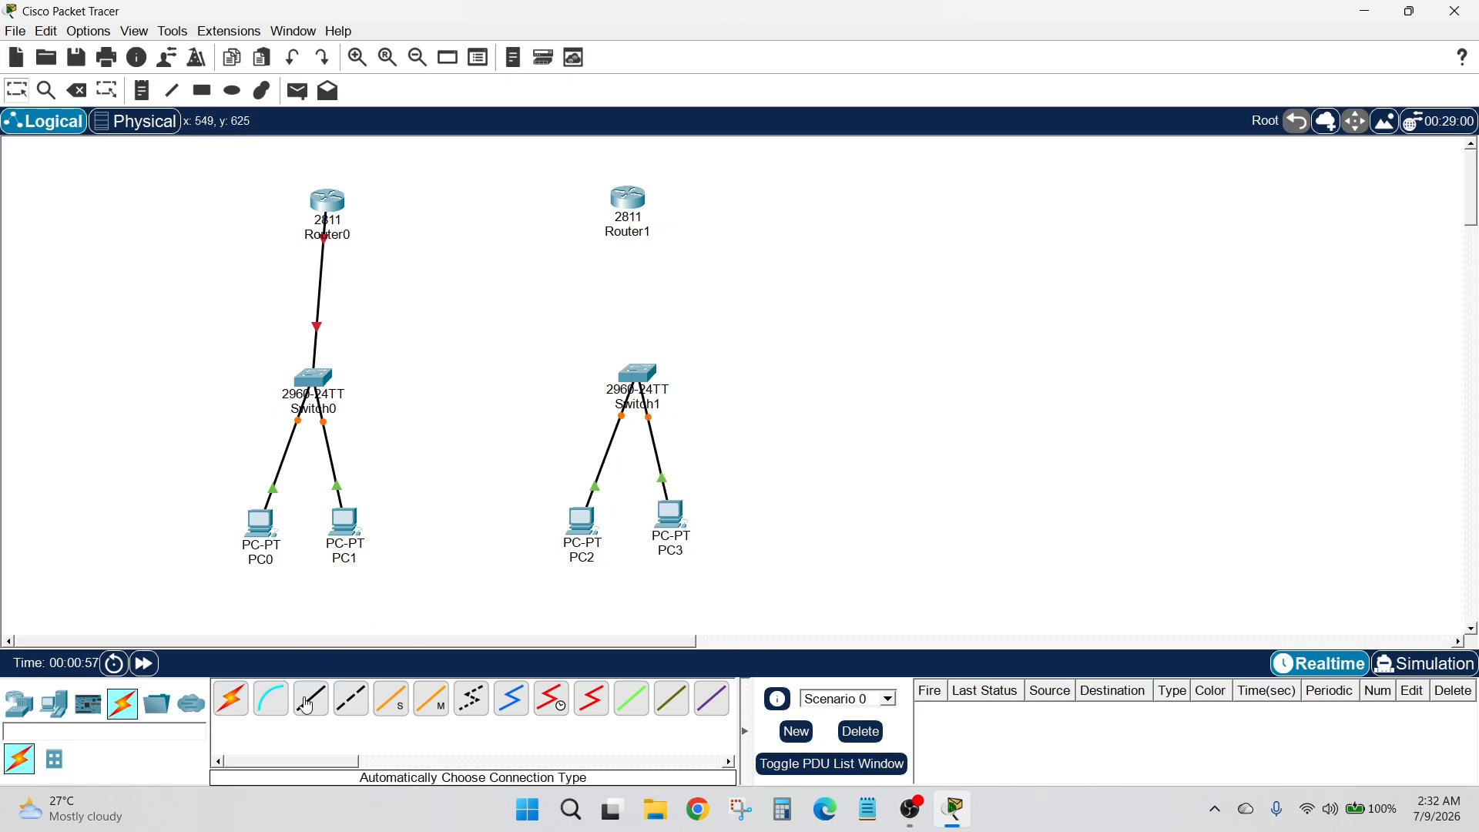
Connect Switch1 to Router1 and link Switch0 to Switch1 with automatically chosen cables
left_click(638, 375)
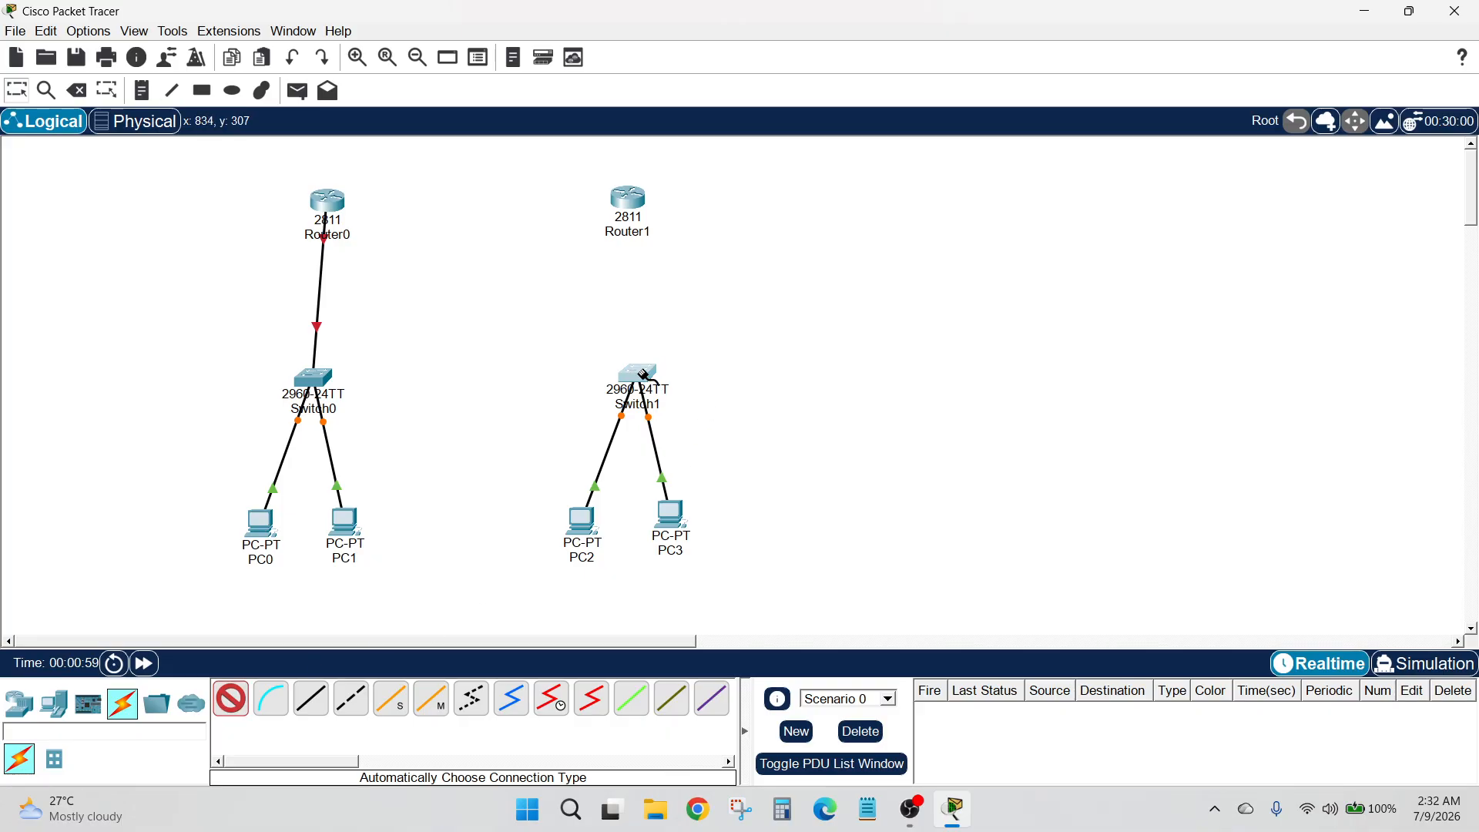
left_click(628, 202)
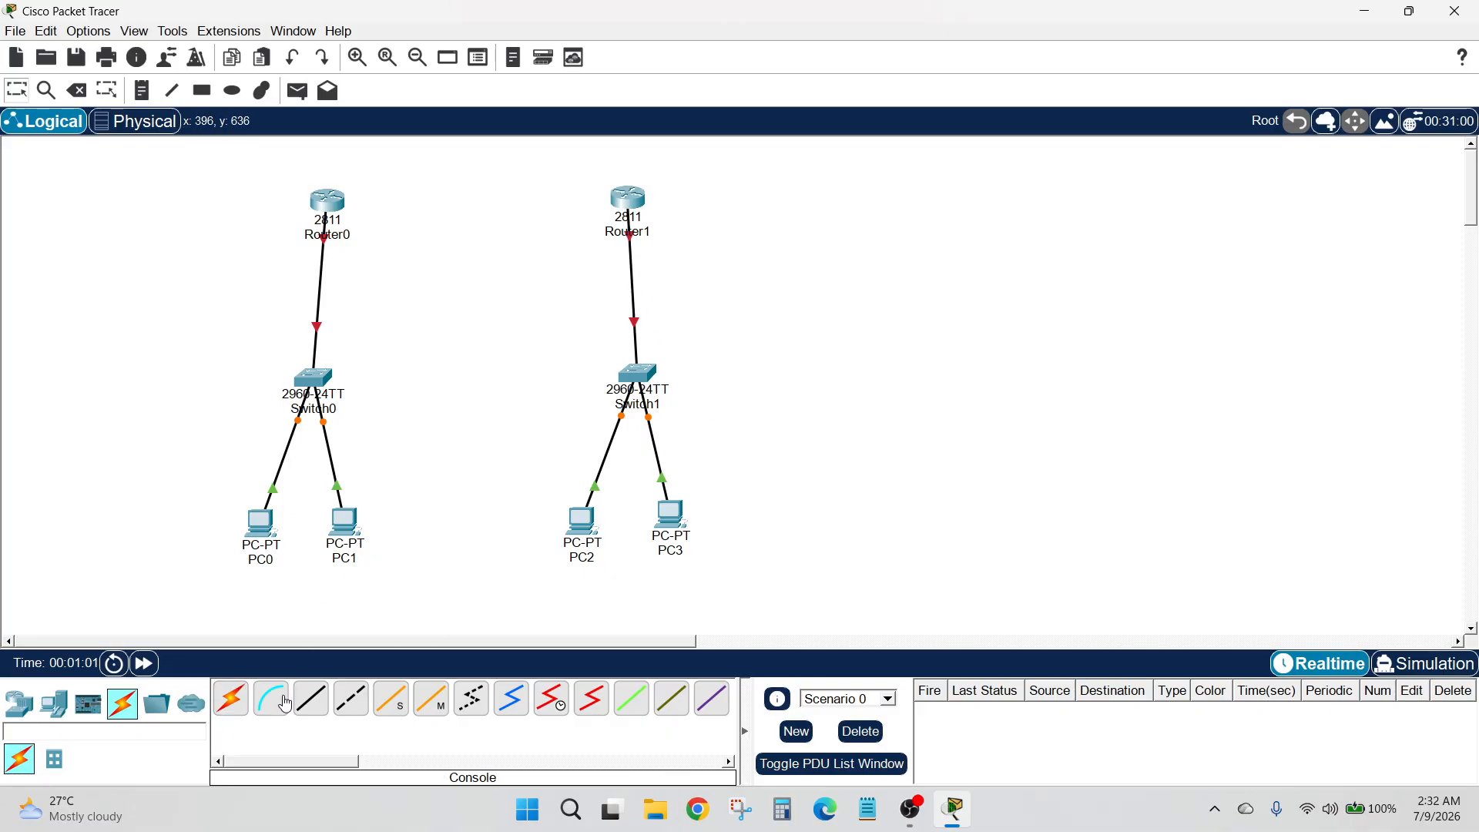
left_click(225, 712)
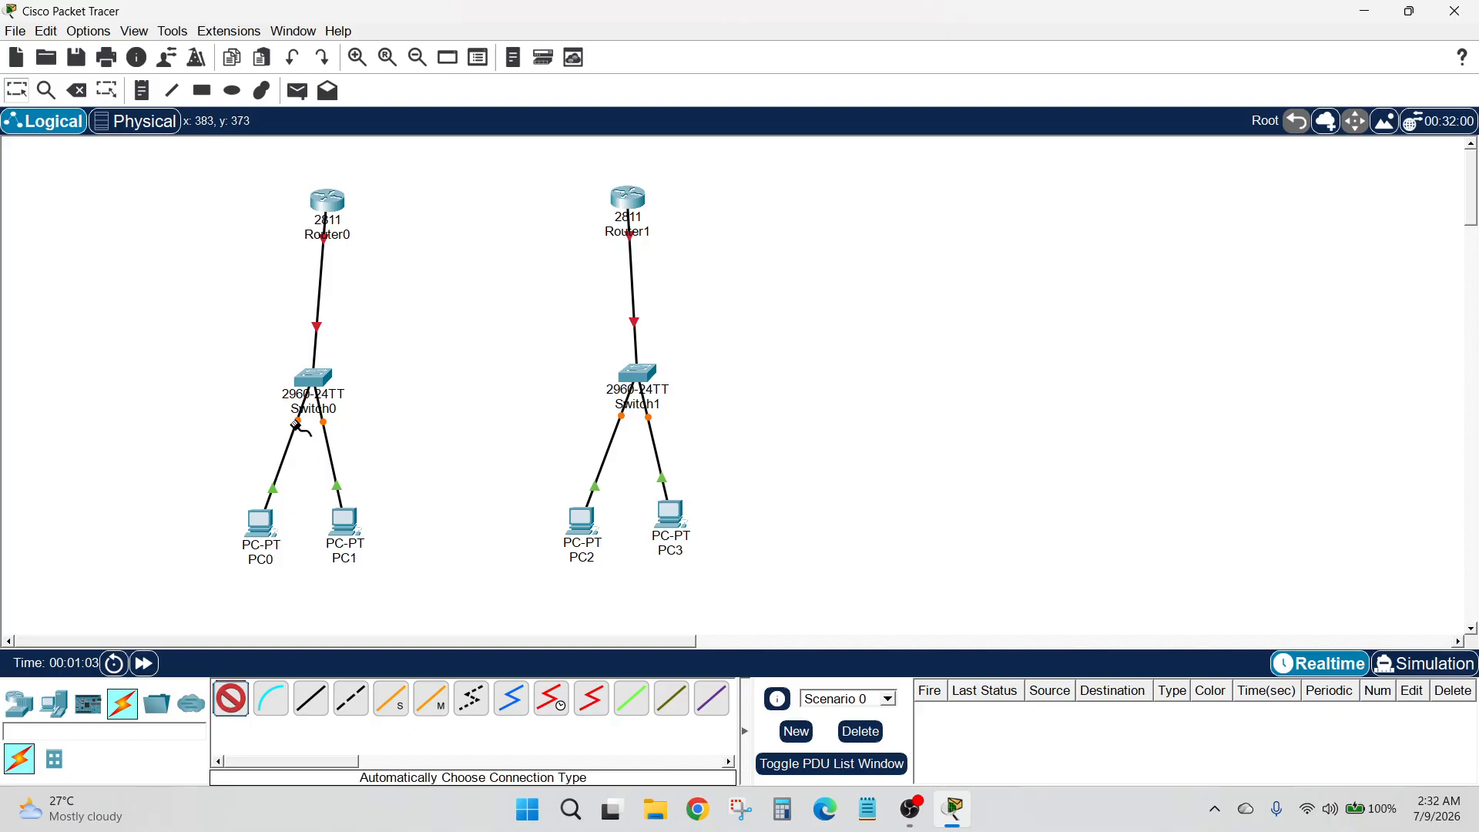
left_click(327, 377)
left_click(638, 375)
left_click_drag(638, 375, 638, 380)
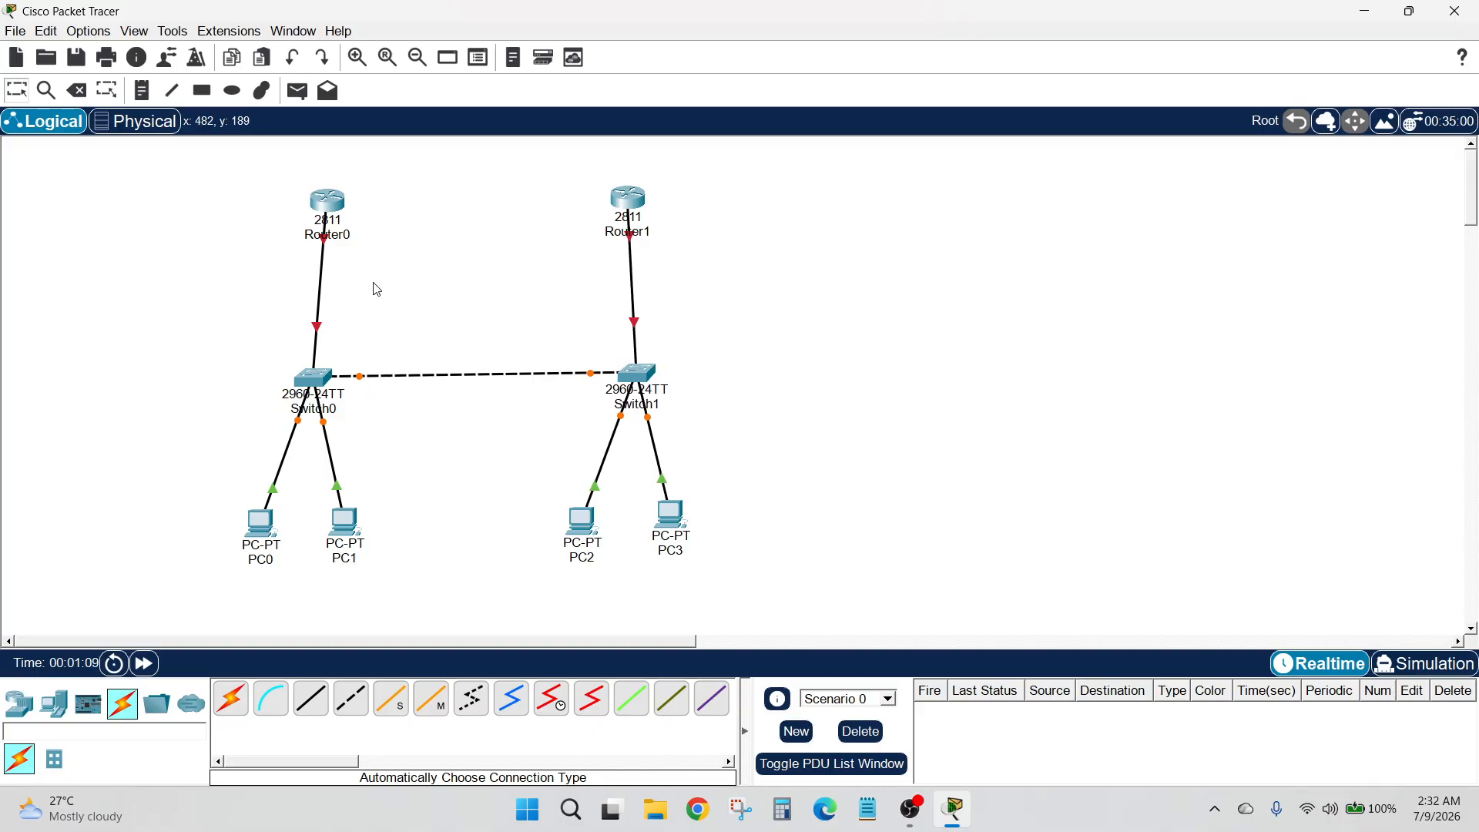
Move both routers slightly higher, and rename Router0 as R1 and Router1 as R2
left_click_drag(339, 208, 327, 191)
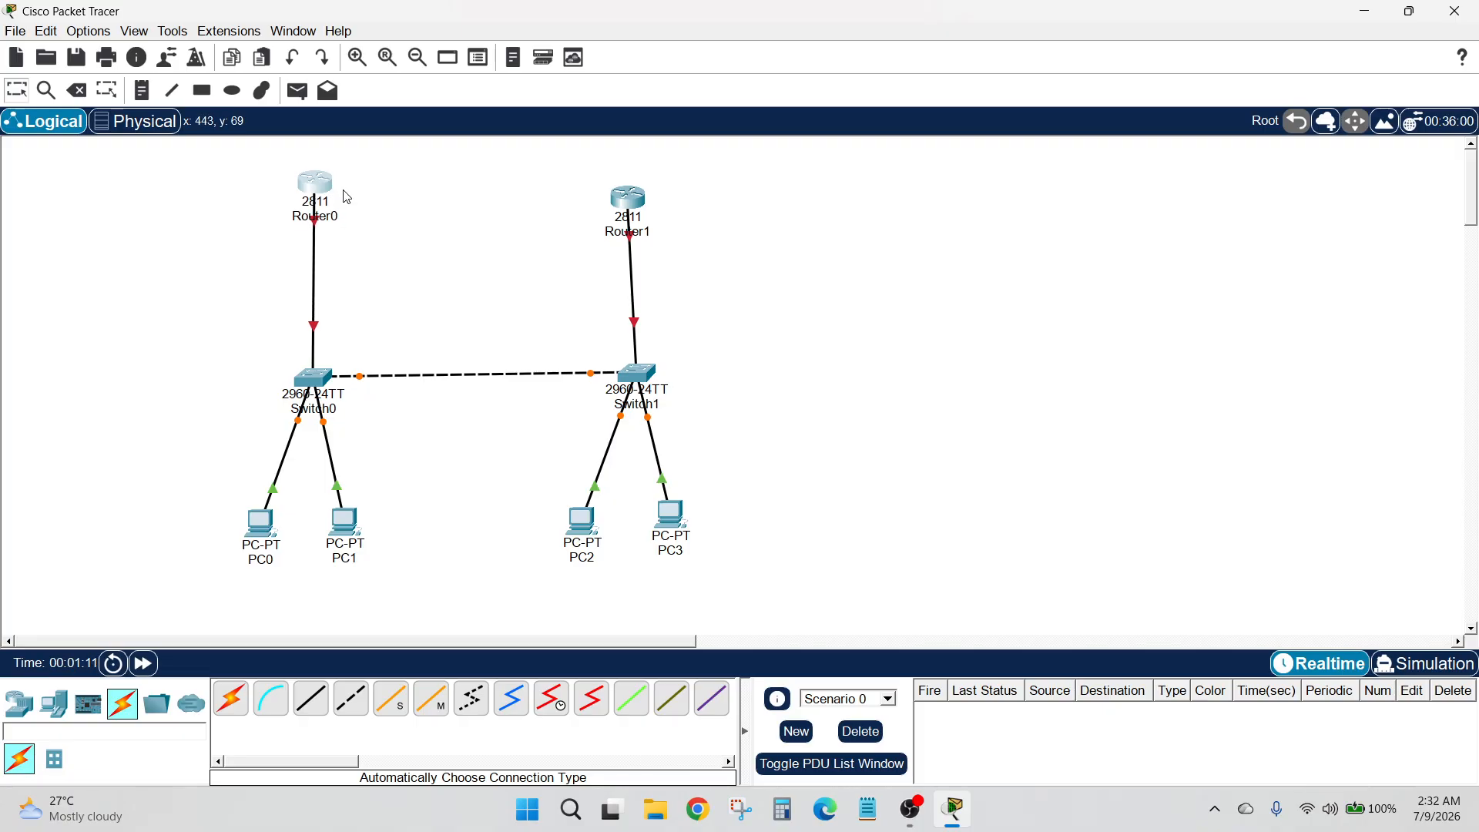
left_click_drag(640, 206, 644, 190)
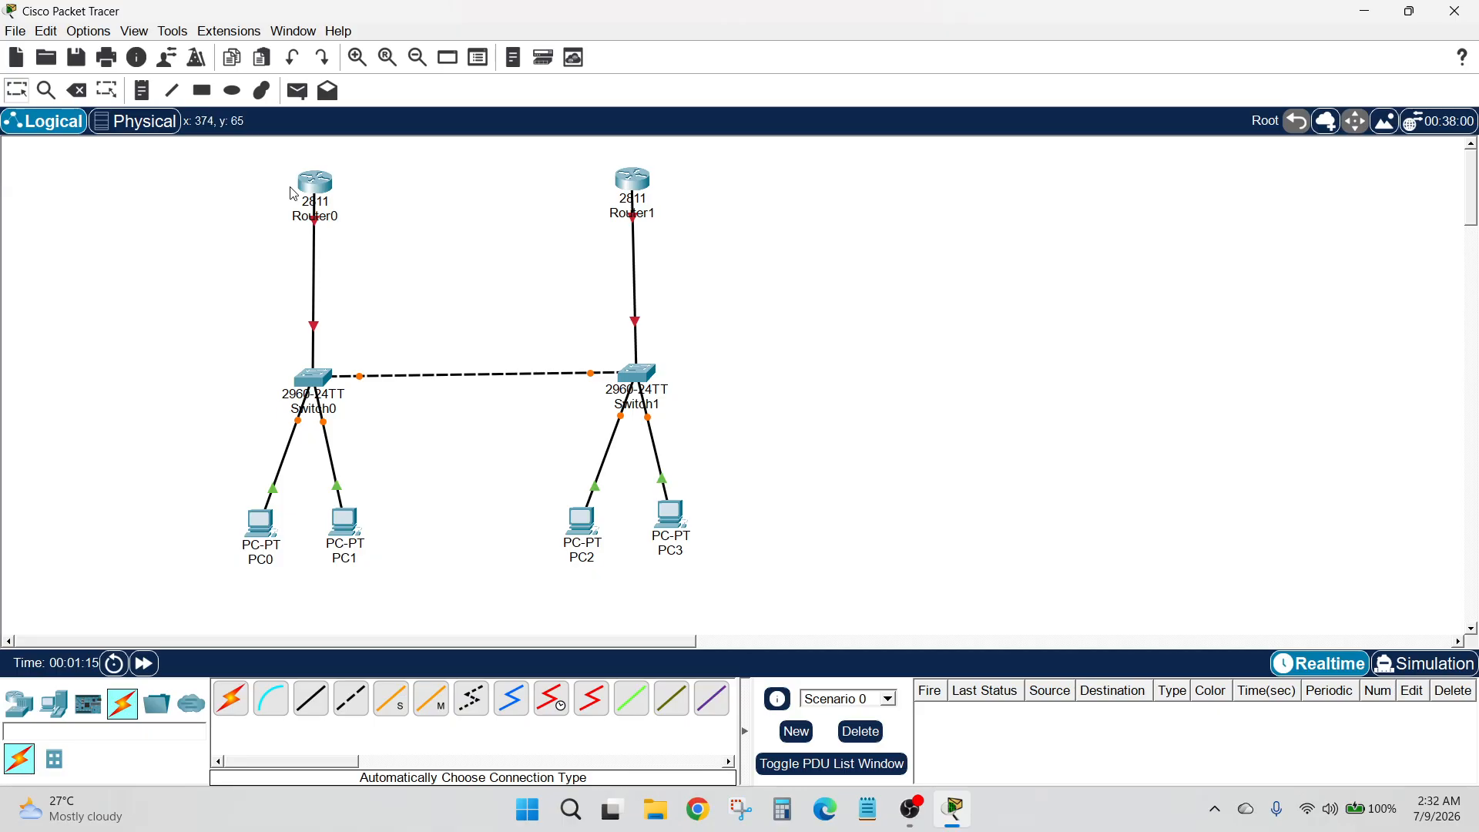
left_click(335, 220)
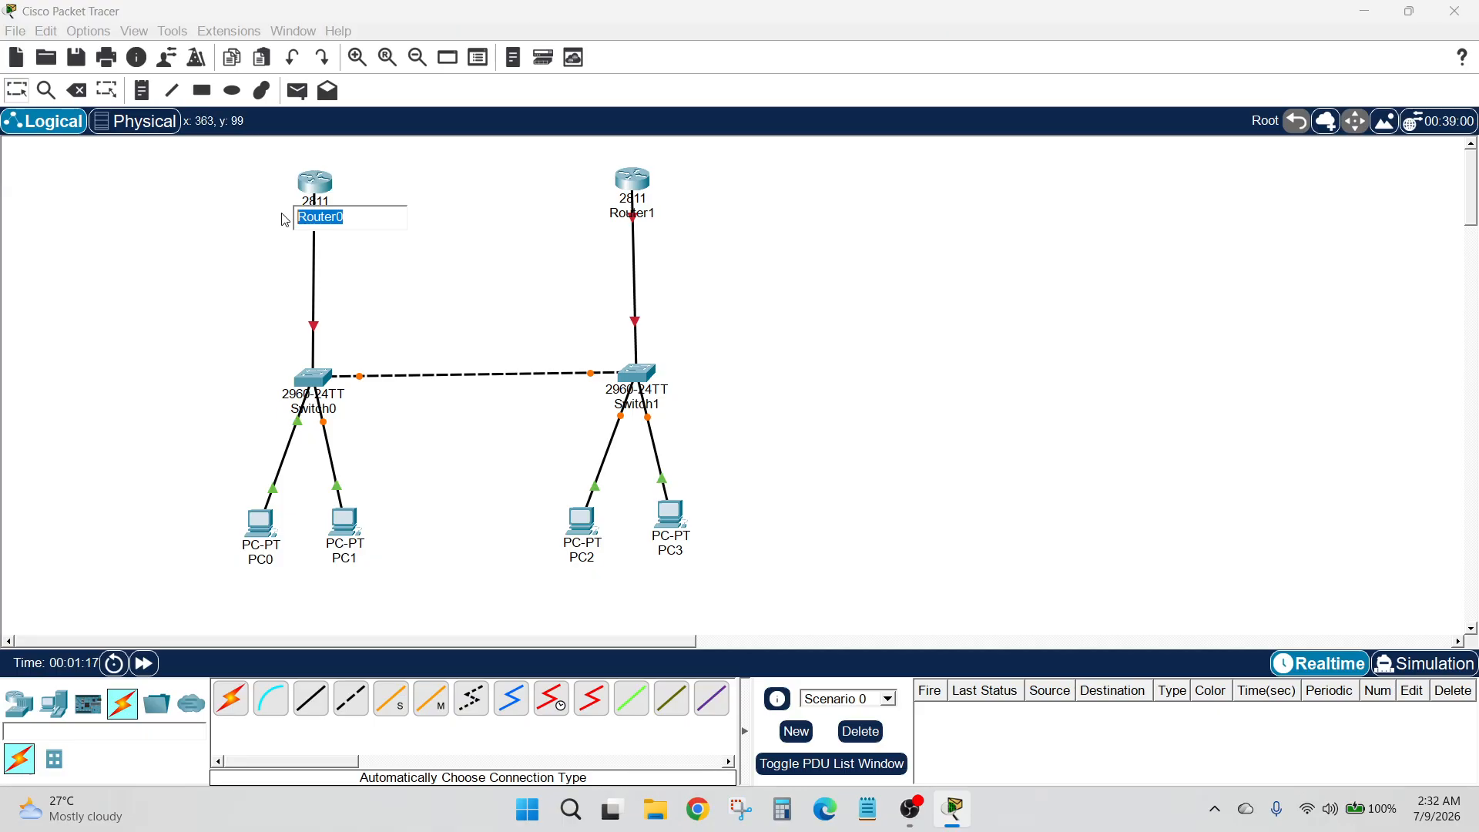
type("R1")
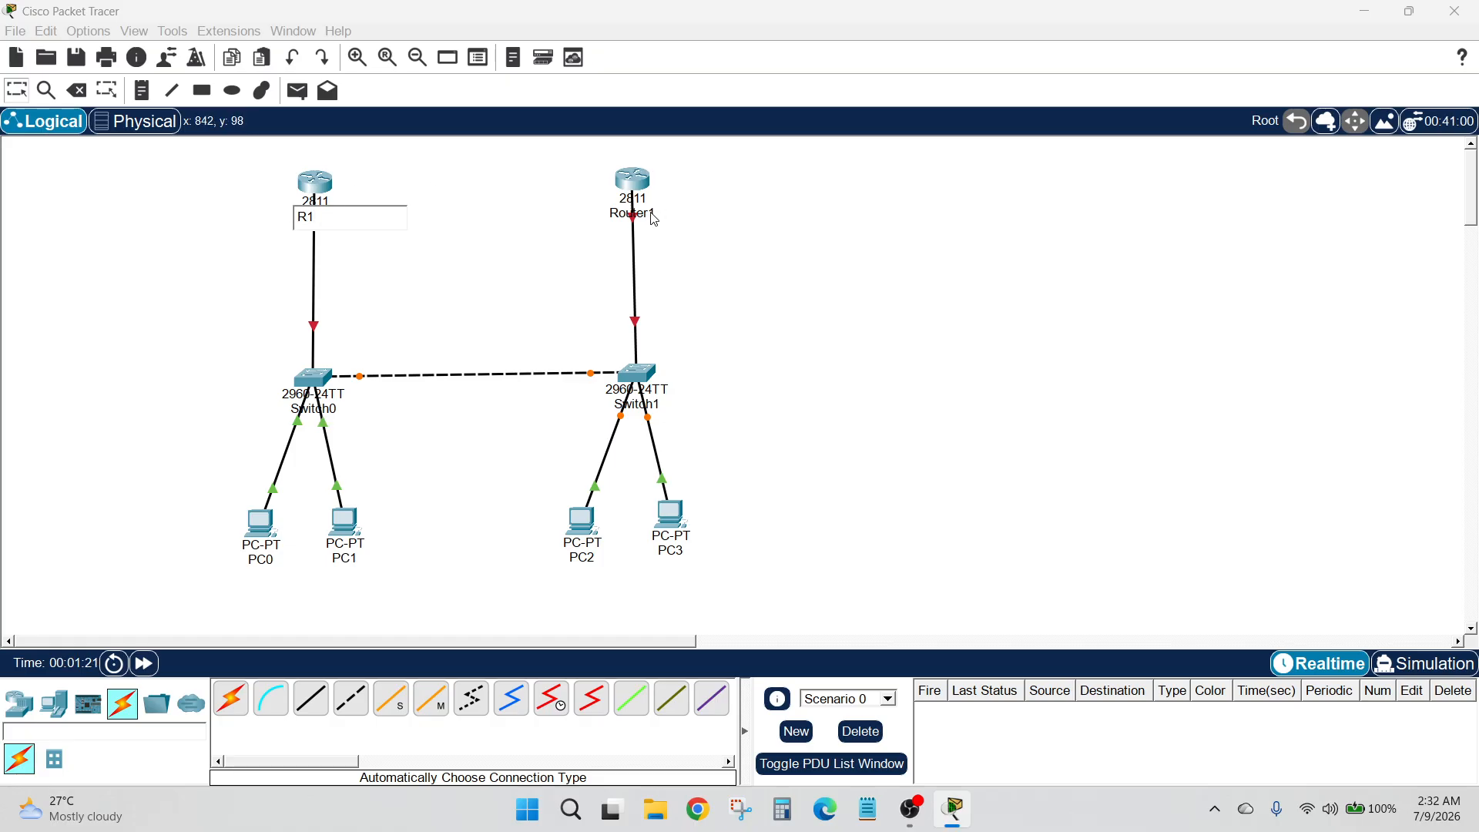
left_click(676, 217)
left_click_drag(675, 217, 586, 223)
type("R2")
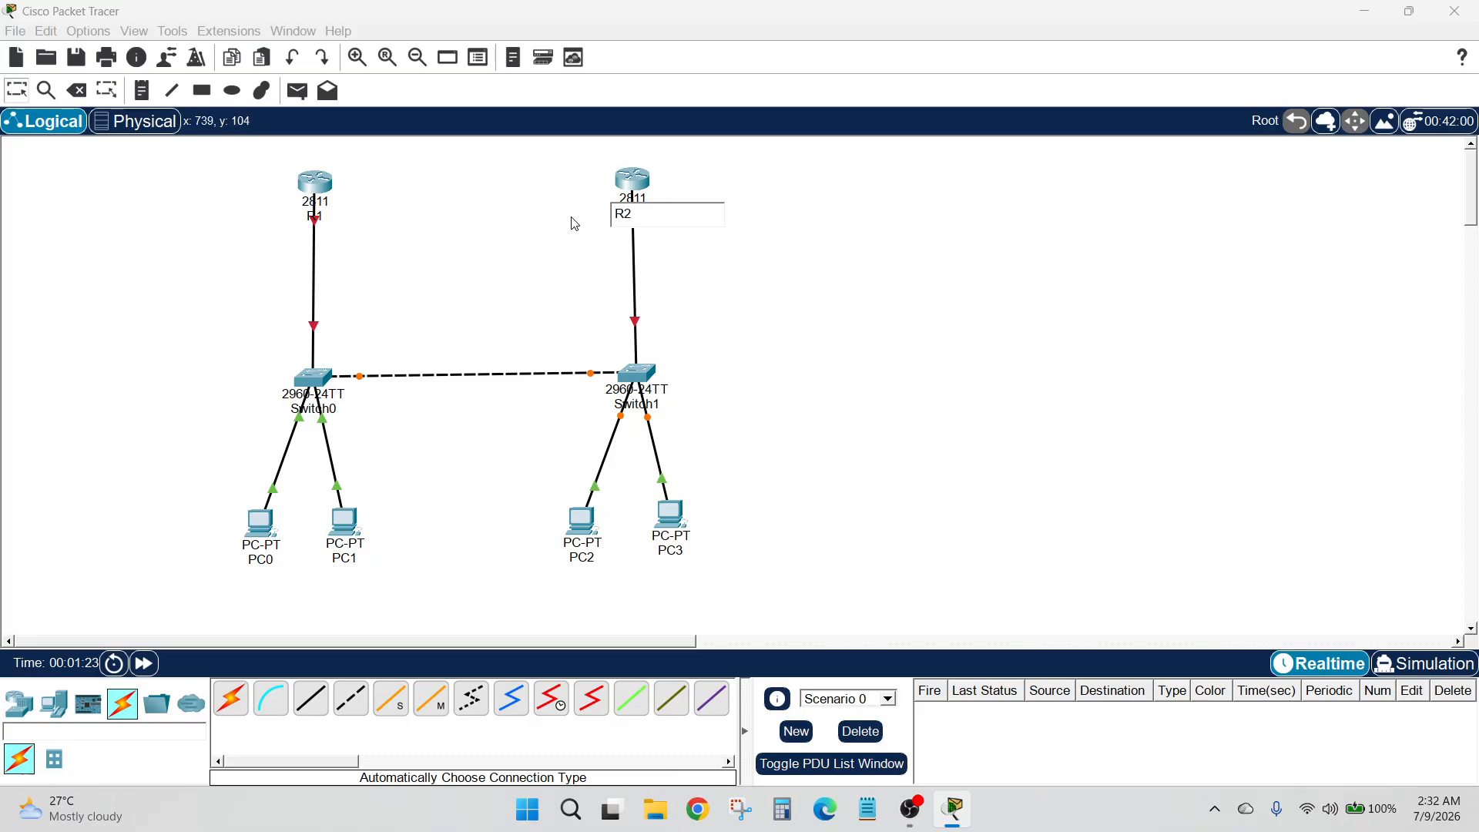
key("Return")
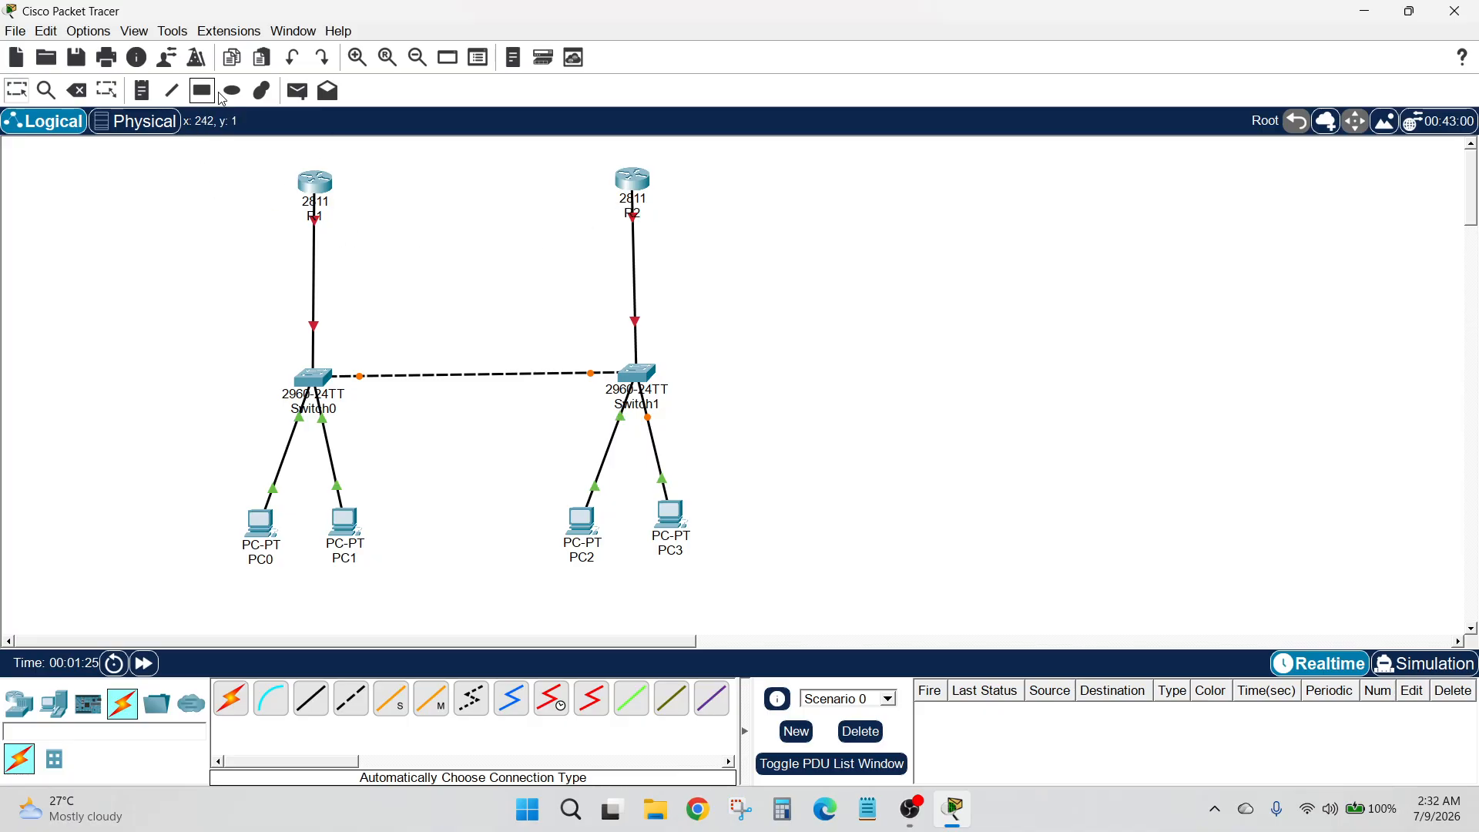
Place a text note reading "ISP ROUTER" between the two routers
left_click(141, 90)
left_click(460, 164)
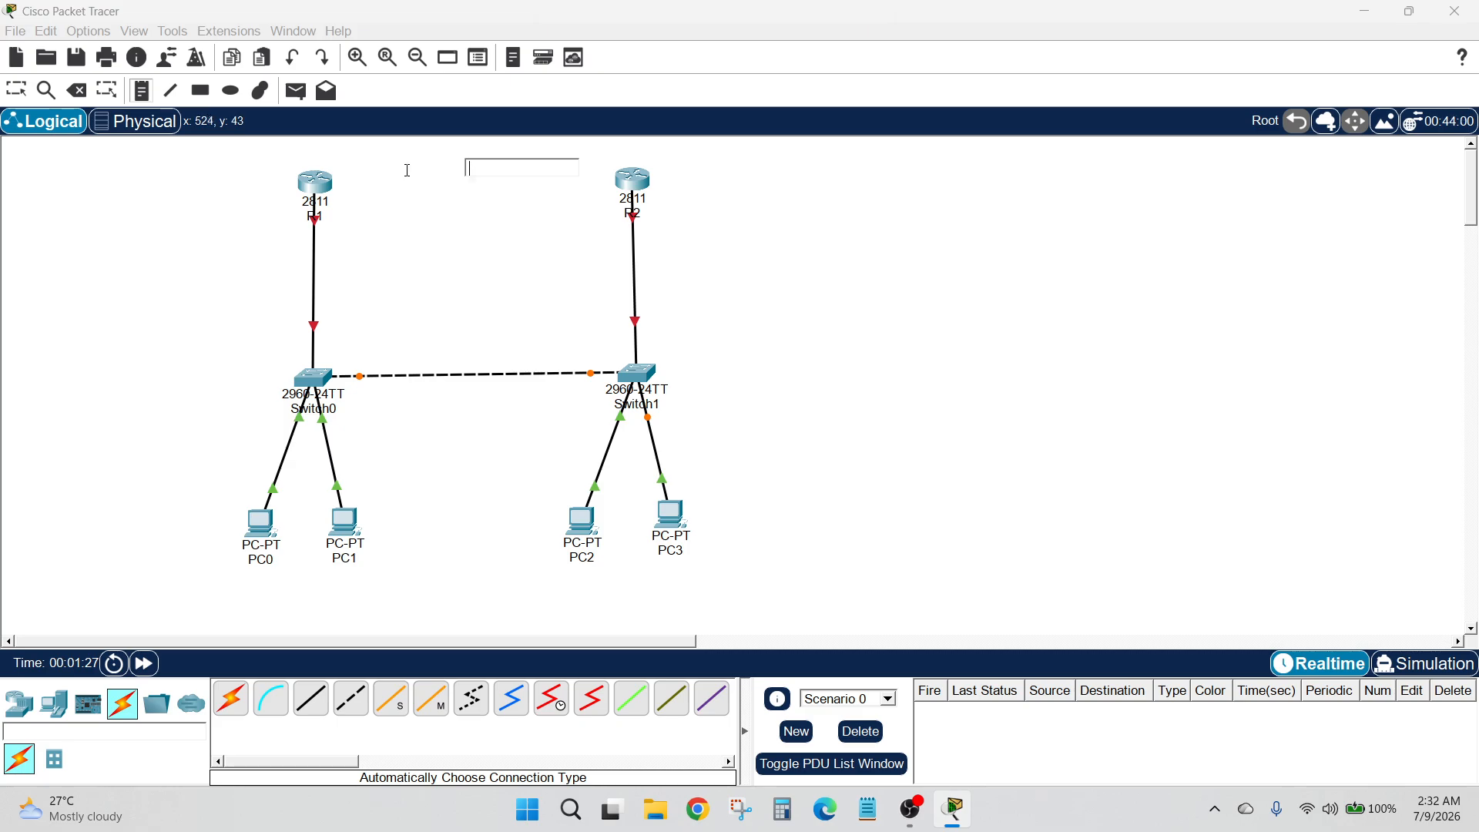
type("IS")
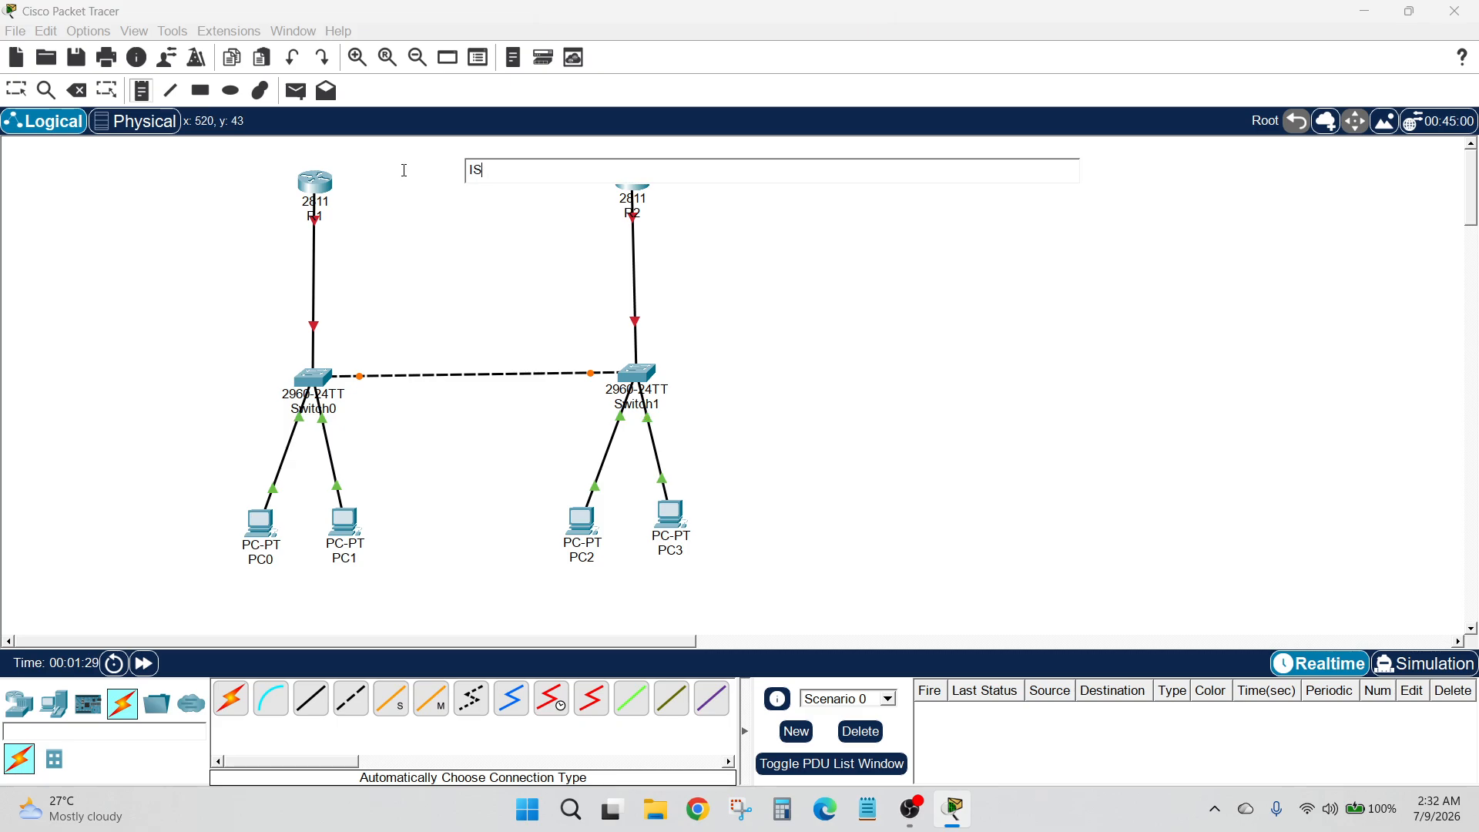
type("P ROUTER")
Add address notes: 10.1.1.1 beside R1, 10.1.1.2 beside R2, and 10.1.1.3 midway between the routers
left_click(200, 218)
type("10.1.1.1")
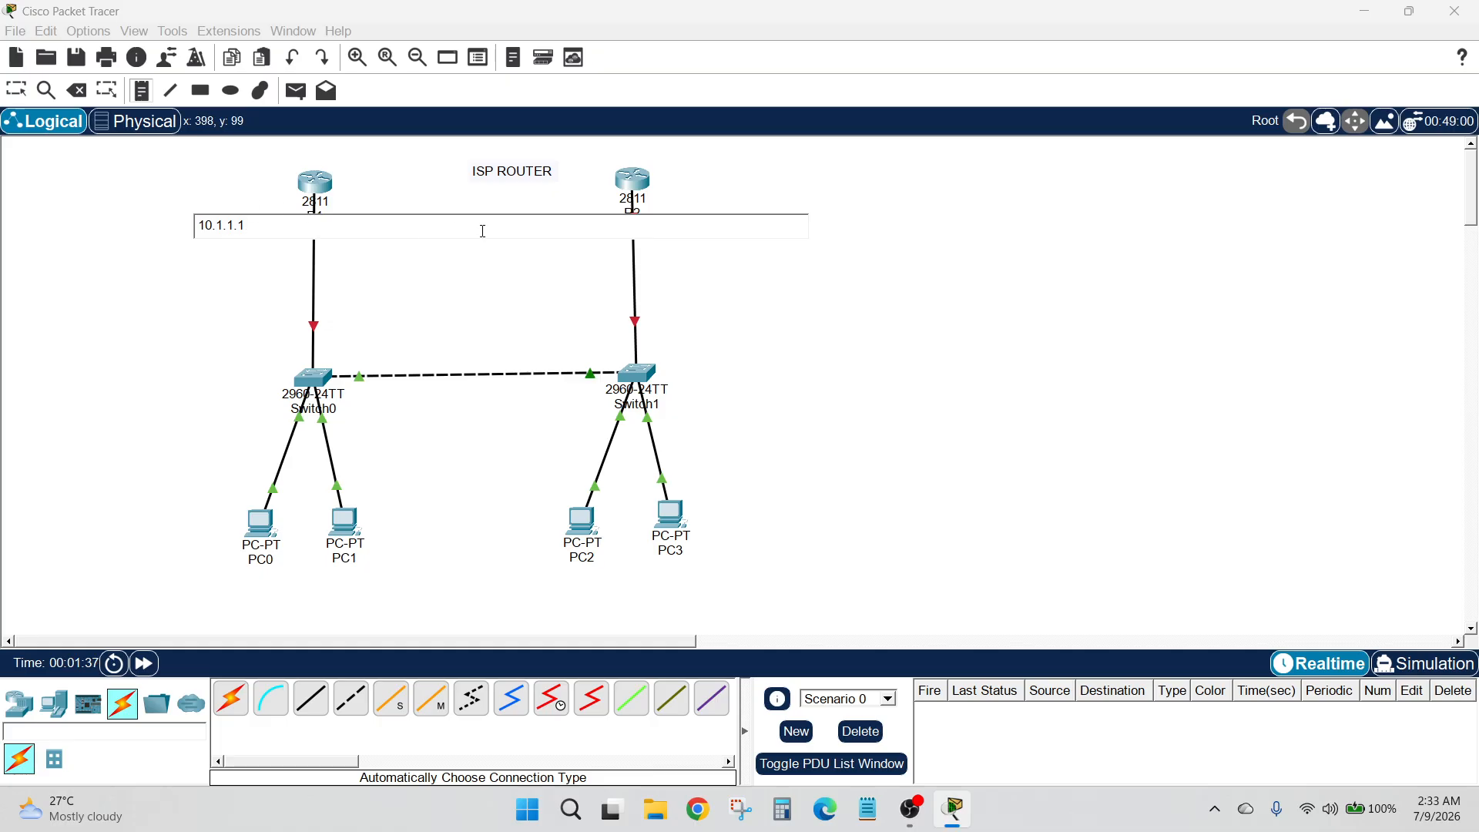
left_click(687, 205)
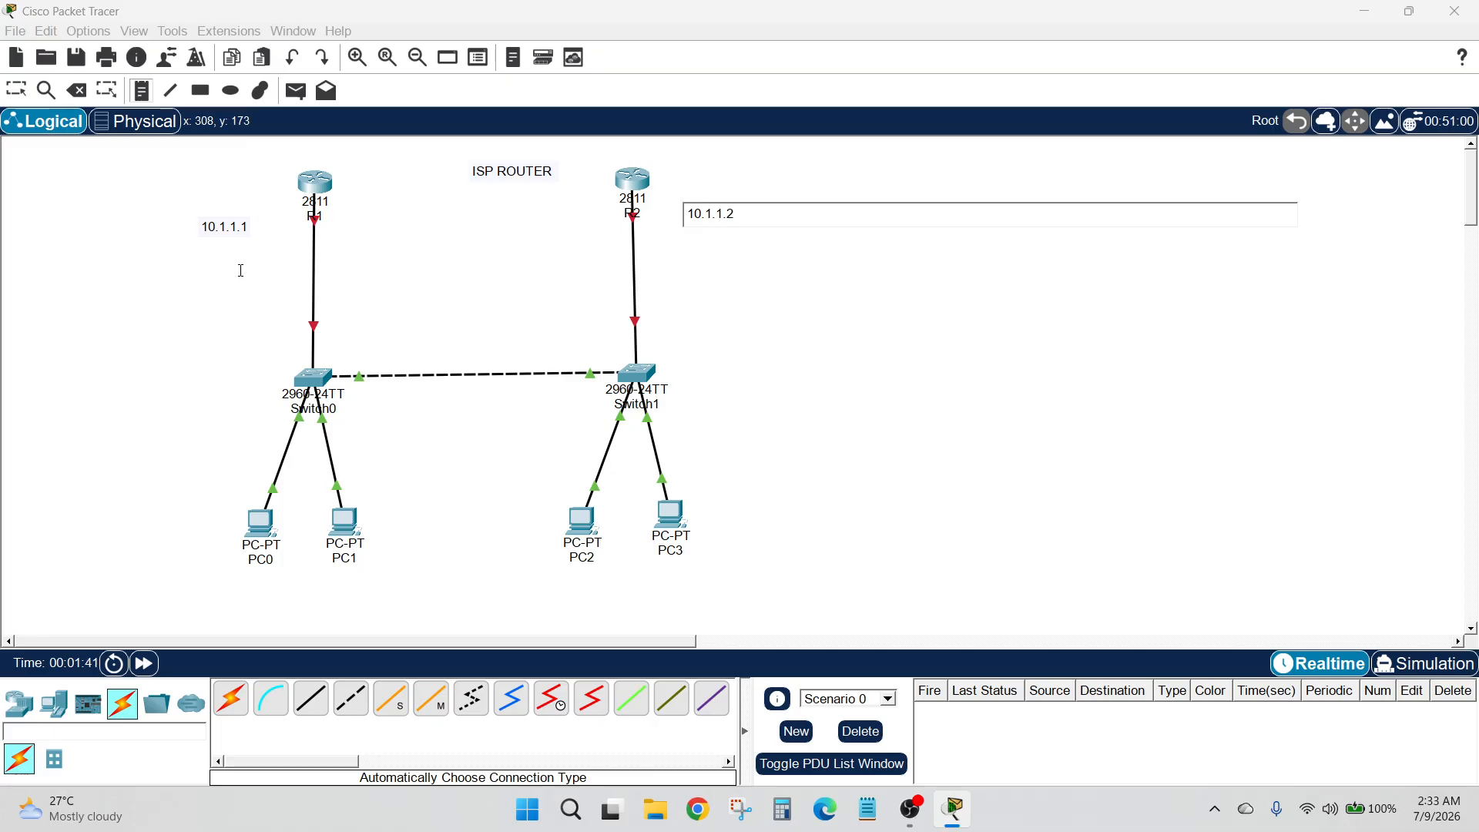
left_click(434, 237)
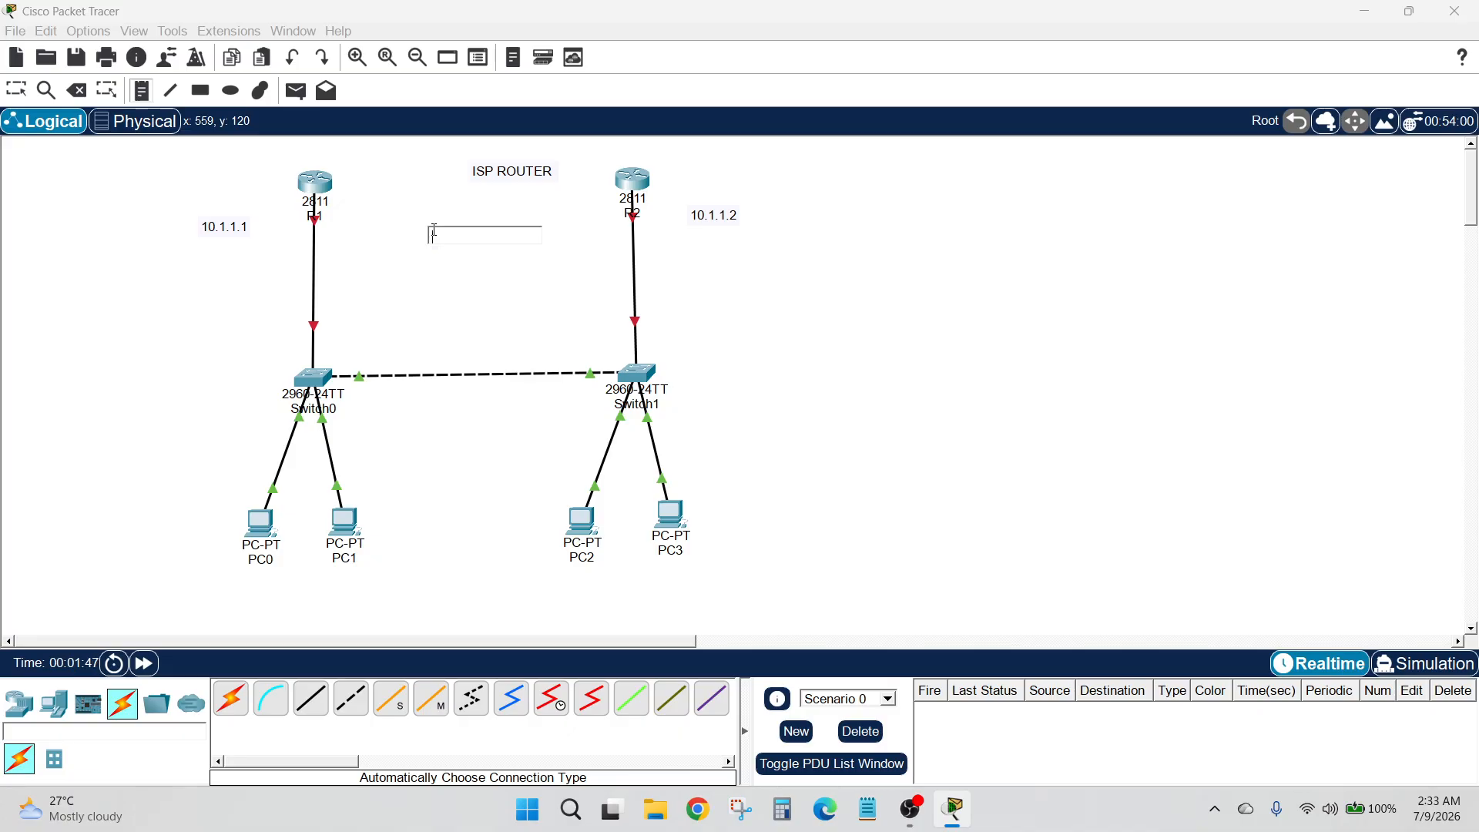
type("10.1.1.3")
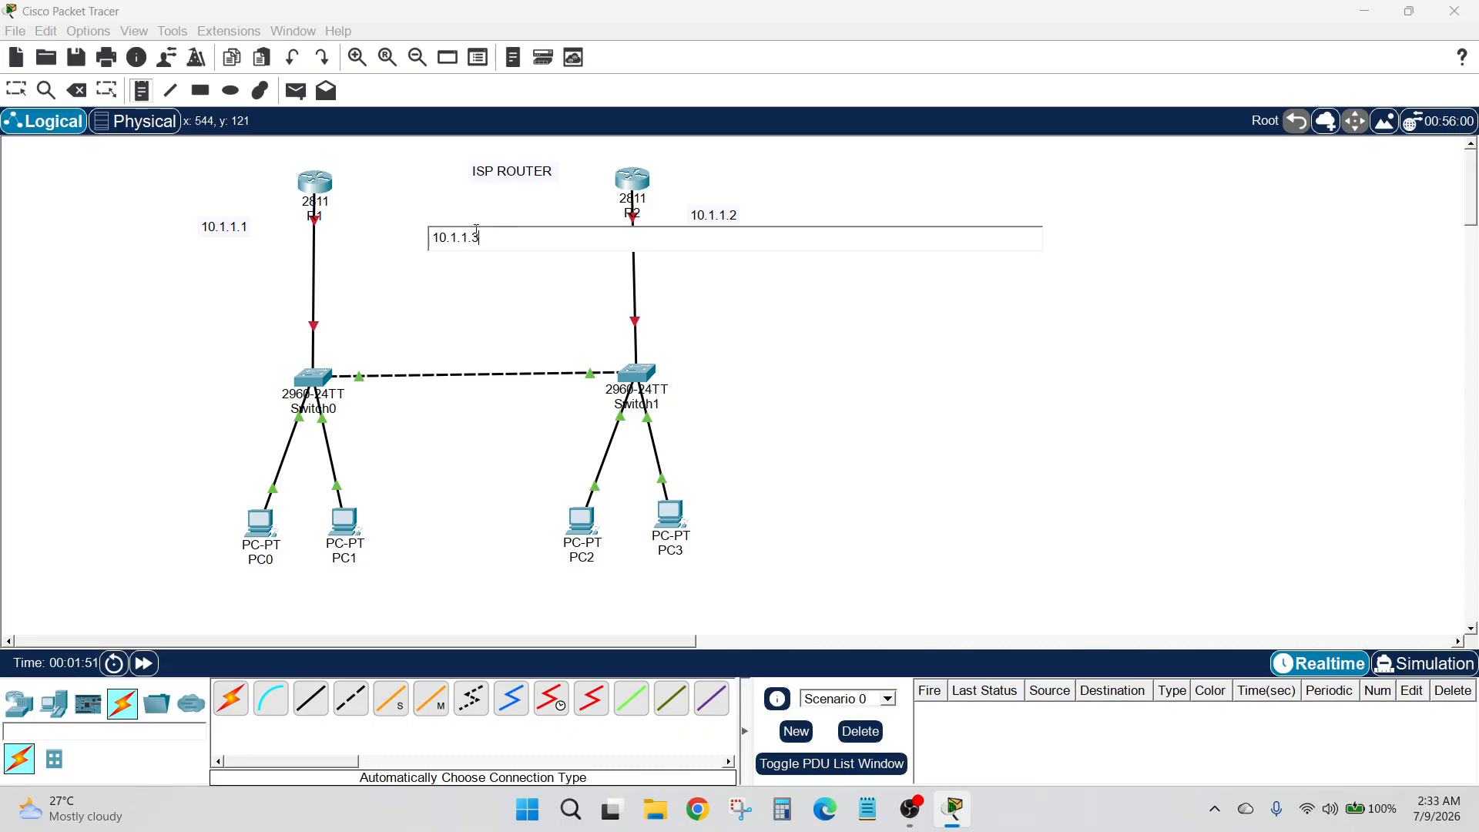
Add a loopback note reading "LOOP 1.1.1.1" next to each of the two routers
left_click(254, 157)
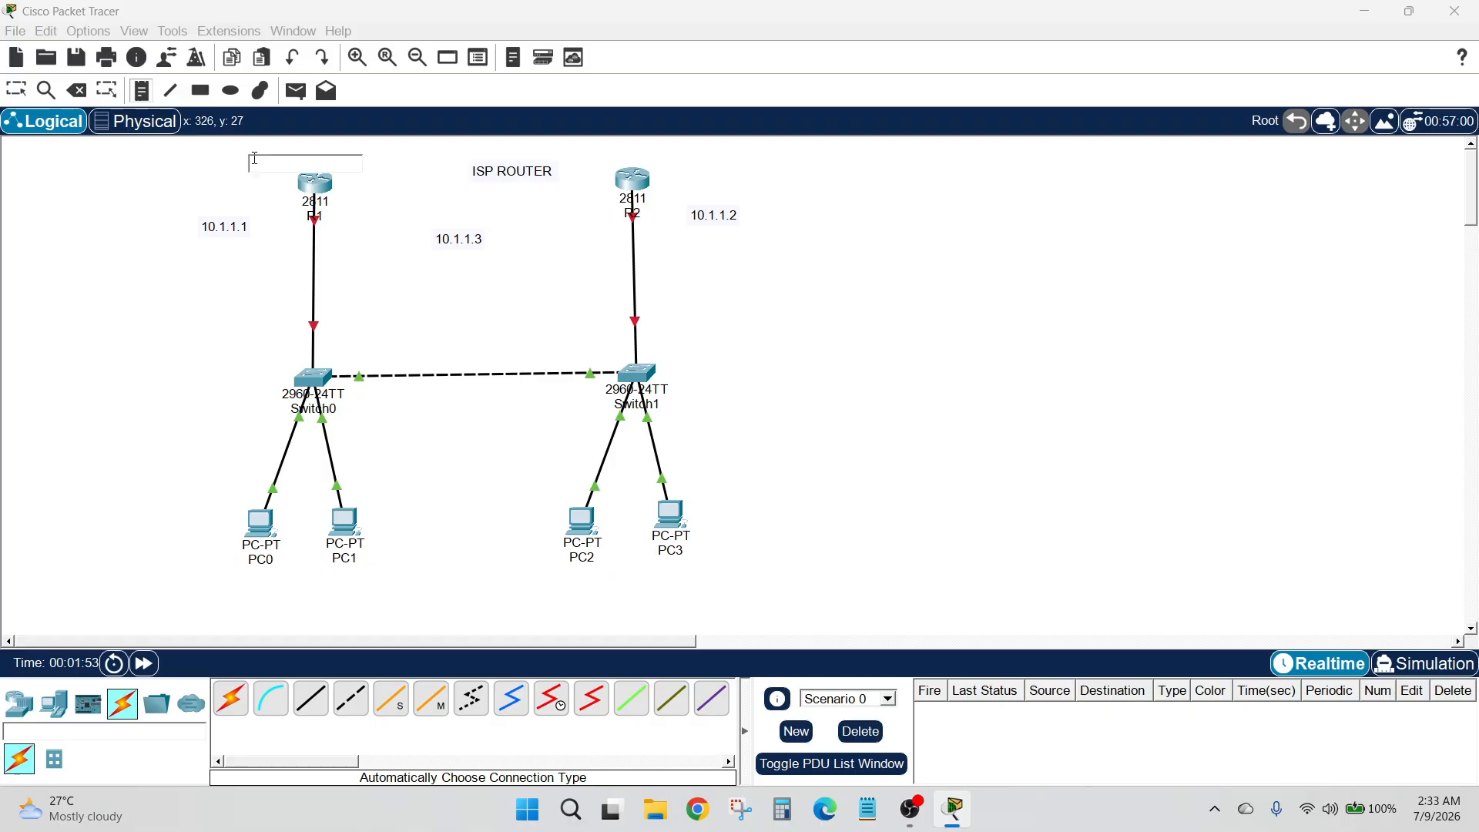
type("LOO")
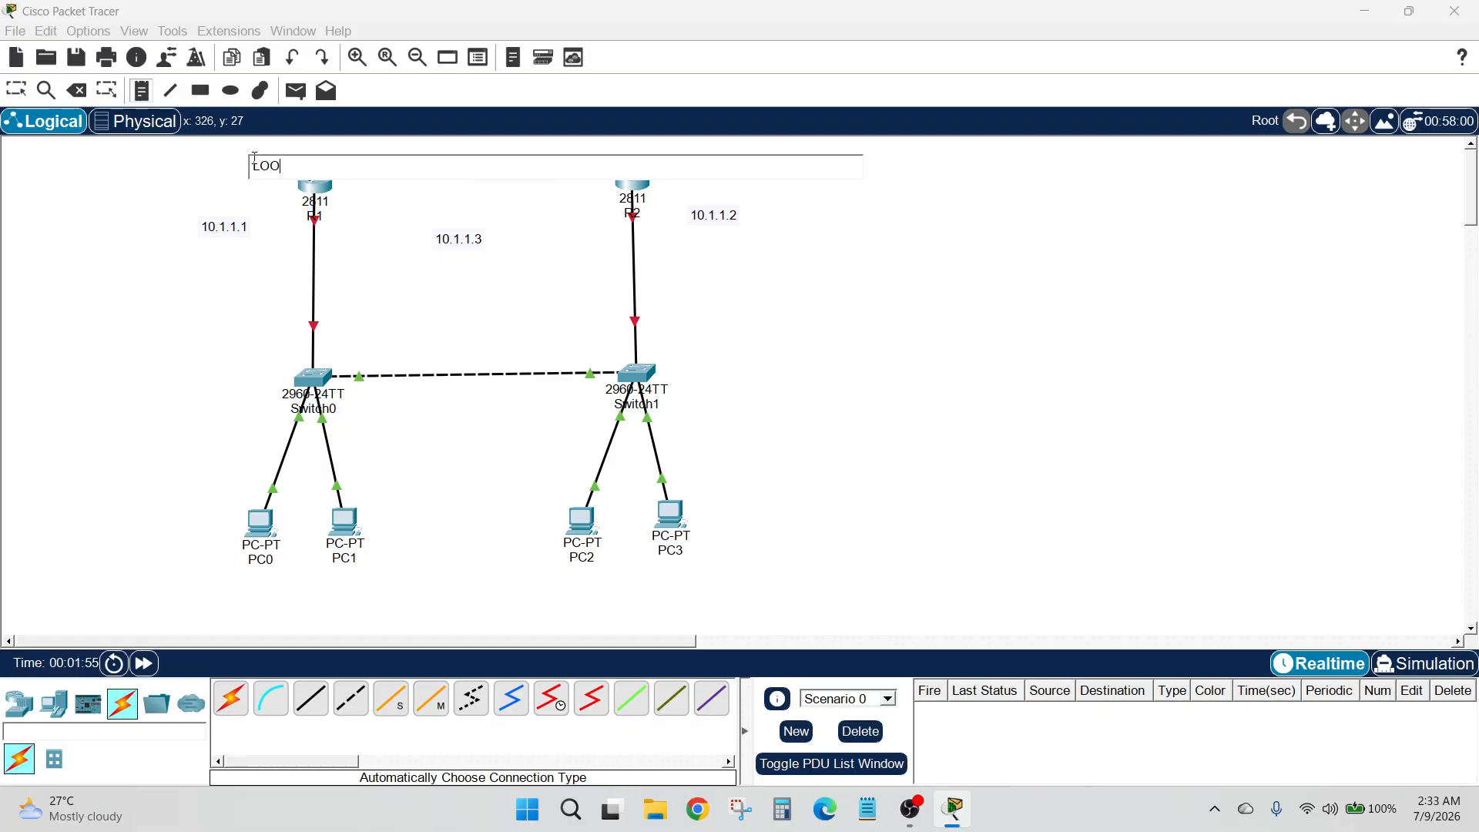
type("P 1.1.1.1")
left_click(676, 148)
type("Lo")
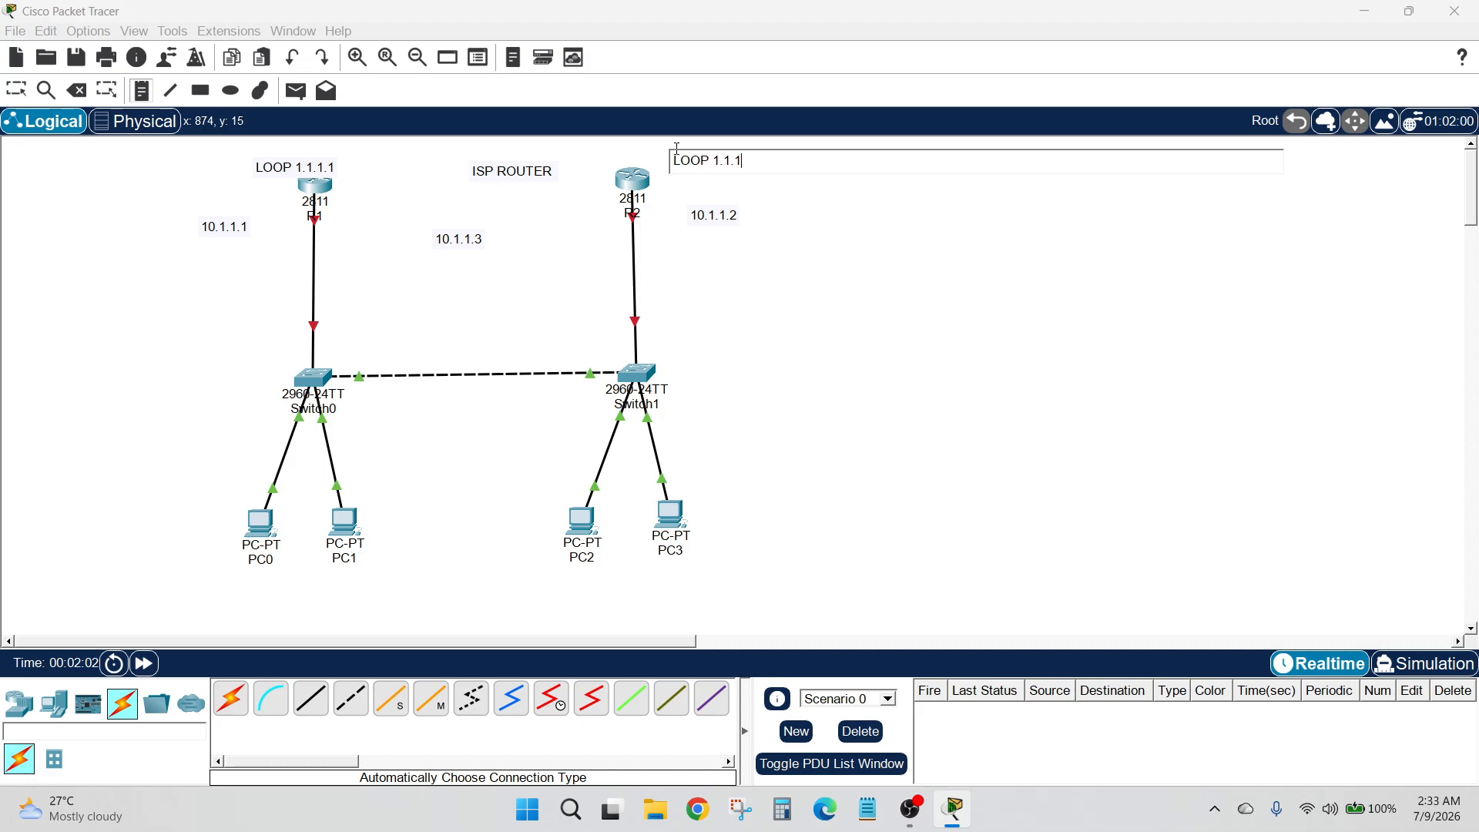
Move the two "LOOP 1.1.1.1" notes clear of the router icons, to the outer sides of R1 and R2
left_click(3, 91)
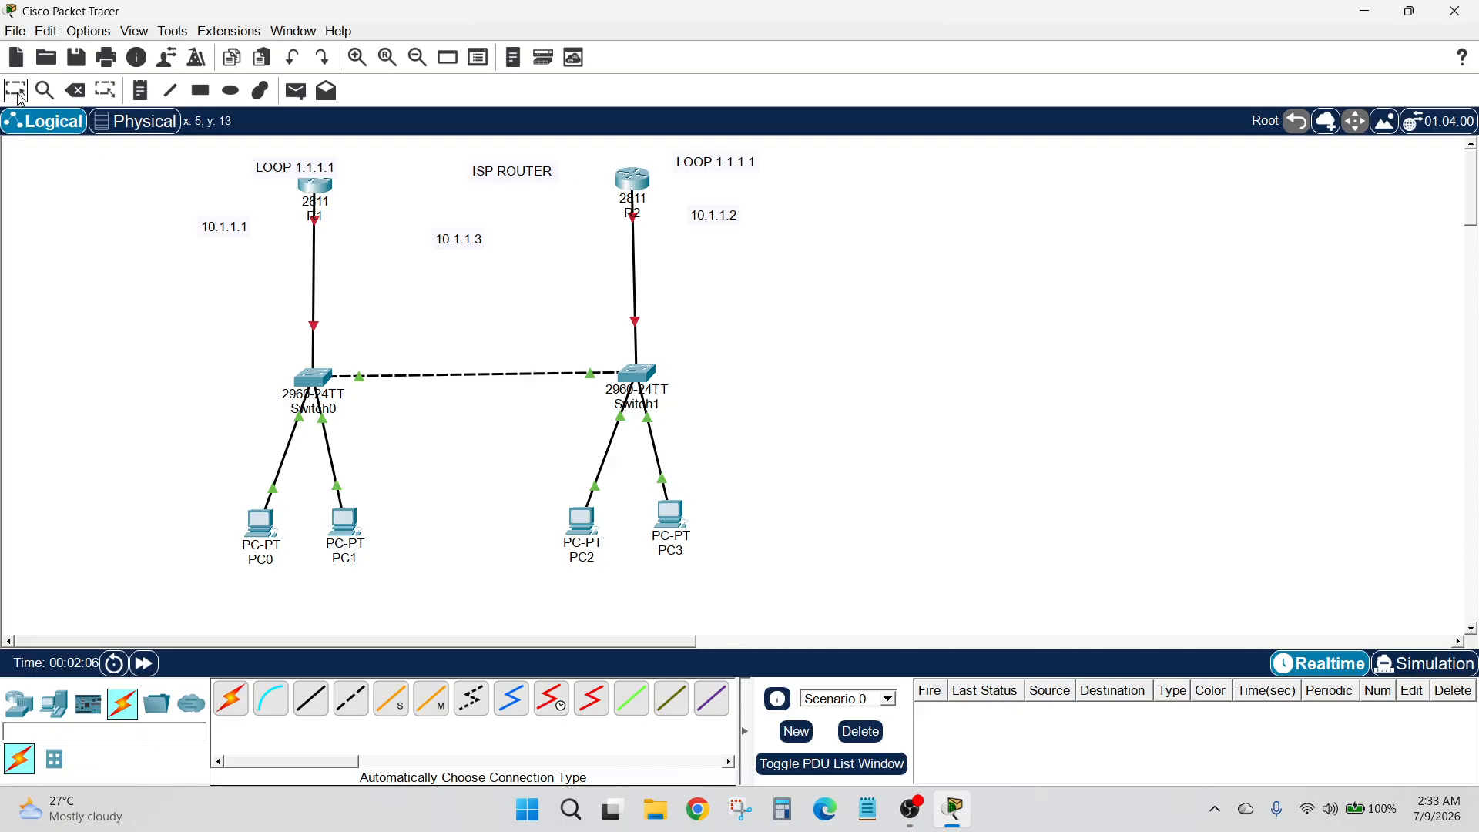
left_click_drag(282, 178, 210, 169)
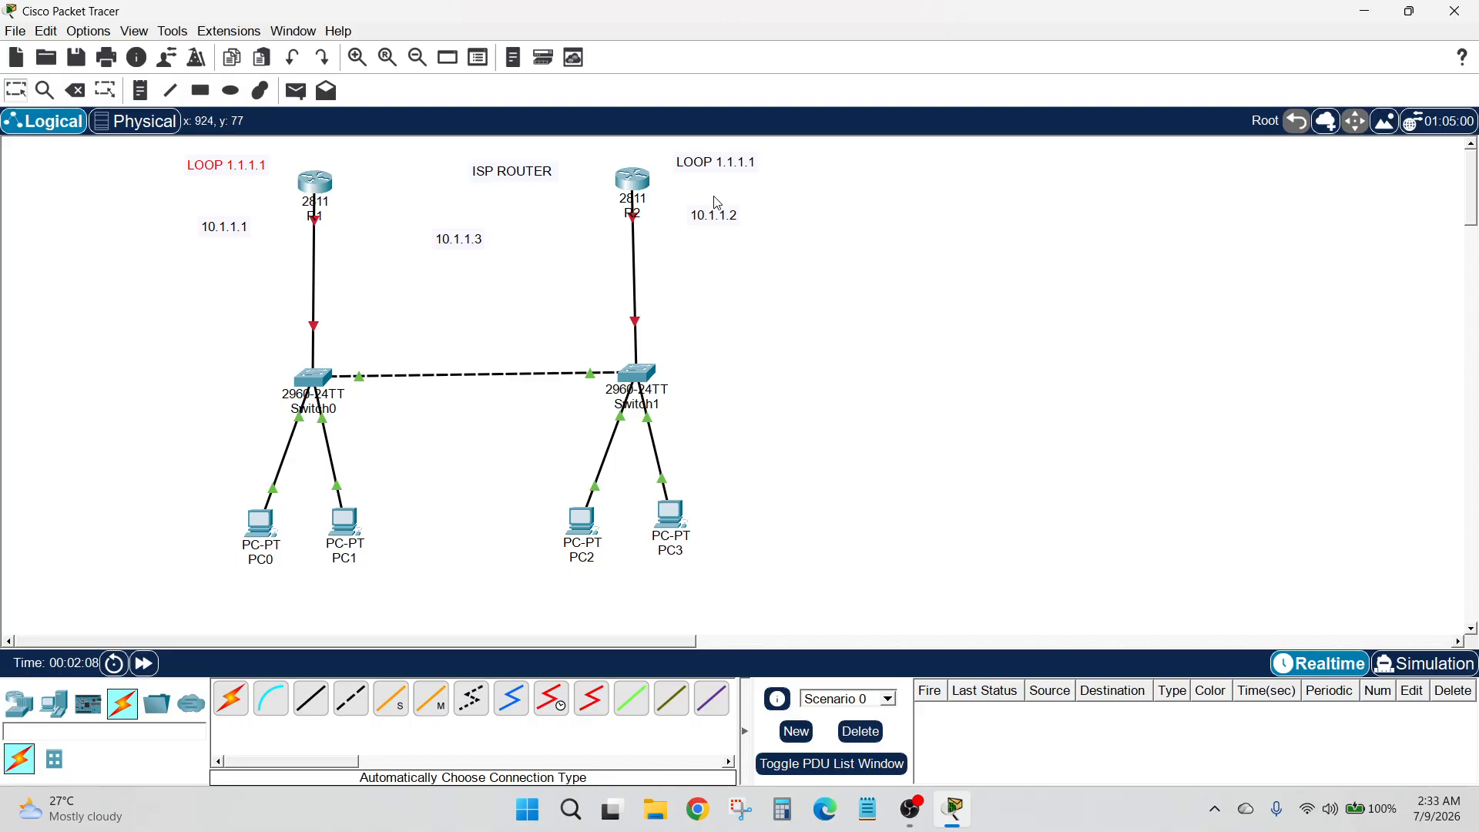
left_click_drag(720, 166, 728, 171)
left_click(865, 193)
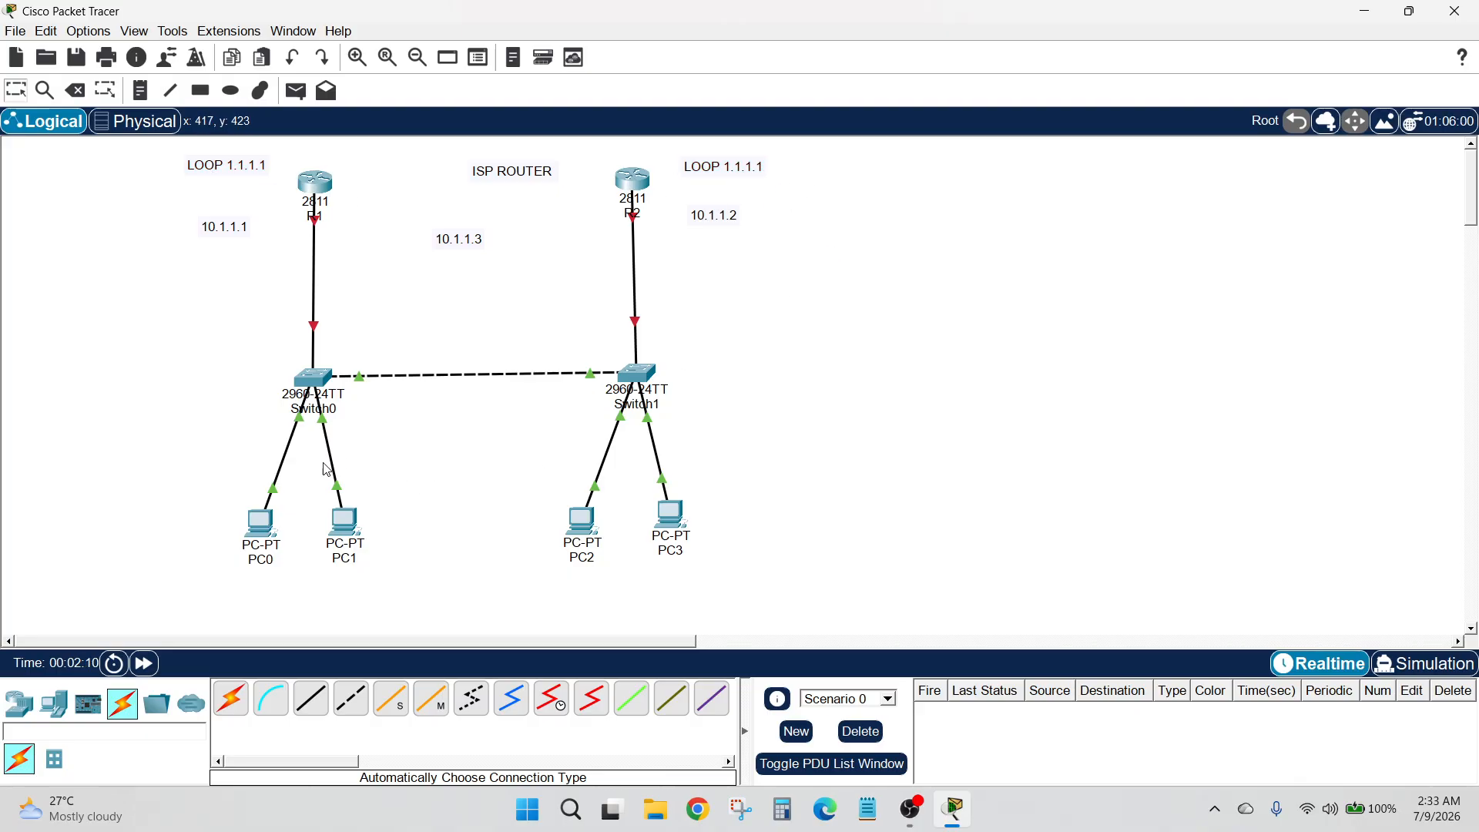
left_click_drag(189, 480, 460, 628)
left_click_drag(503, 506, 692, 557)
left_click(346, 560)
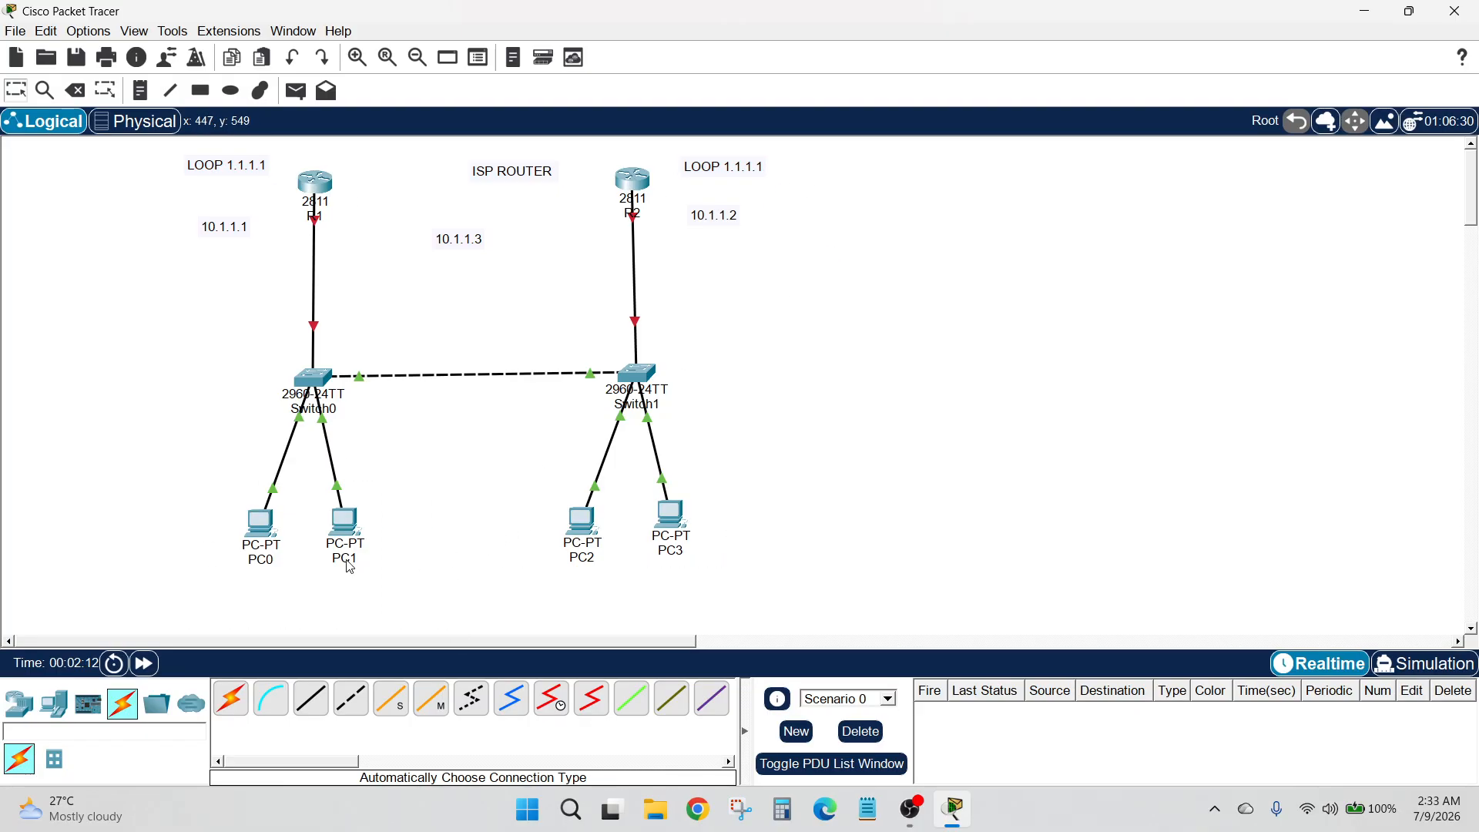
left_click(263, 532)
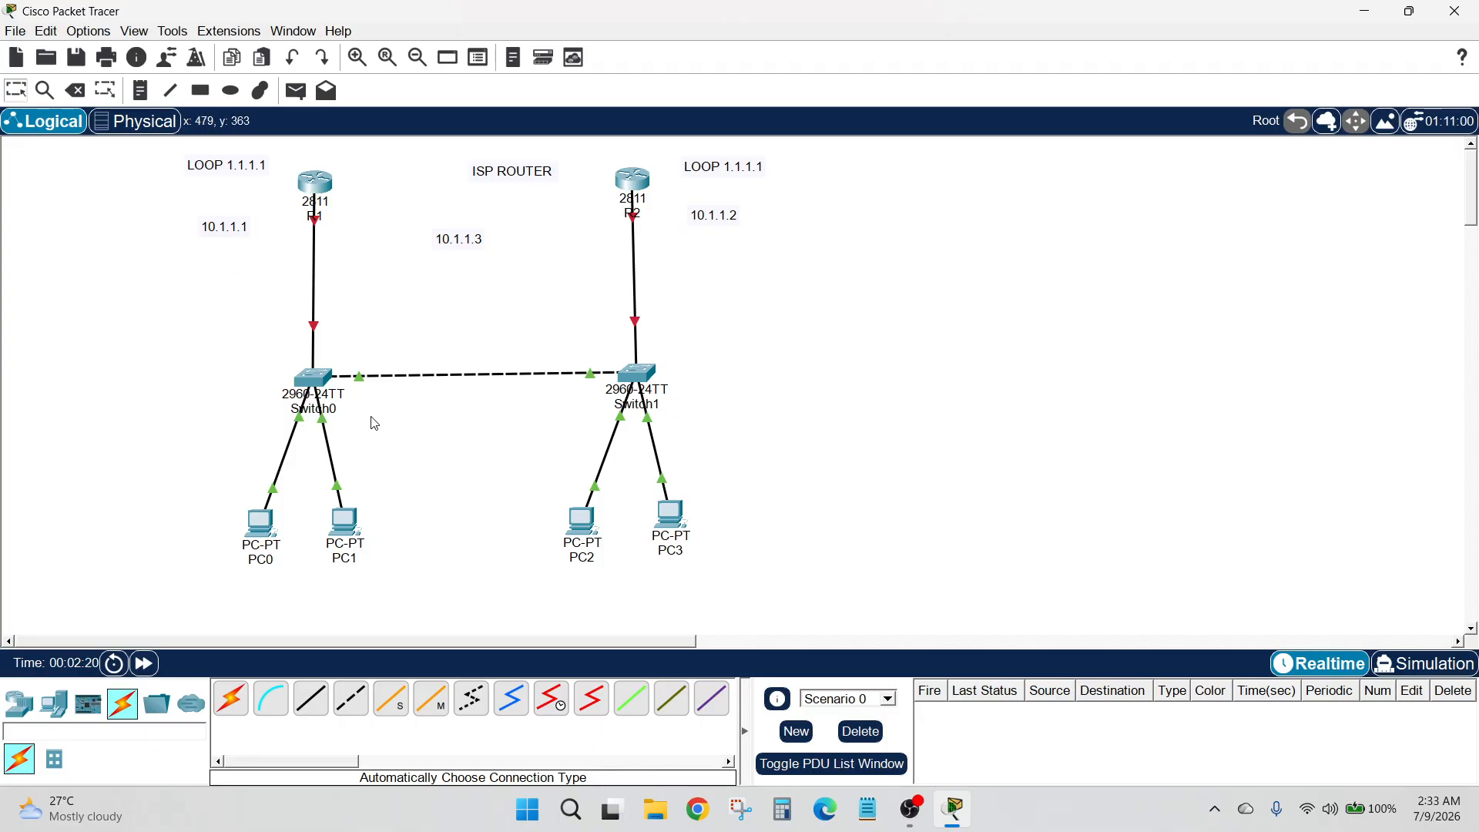
Configure PC0 with static IPv4 address 10.1.1.4, the automatic subnet mask 255.0.0.0, and default gateway 10.1.1.3
left_click(262, 524)
left_click(167, 44)
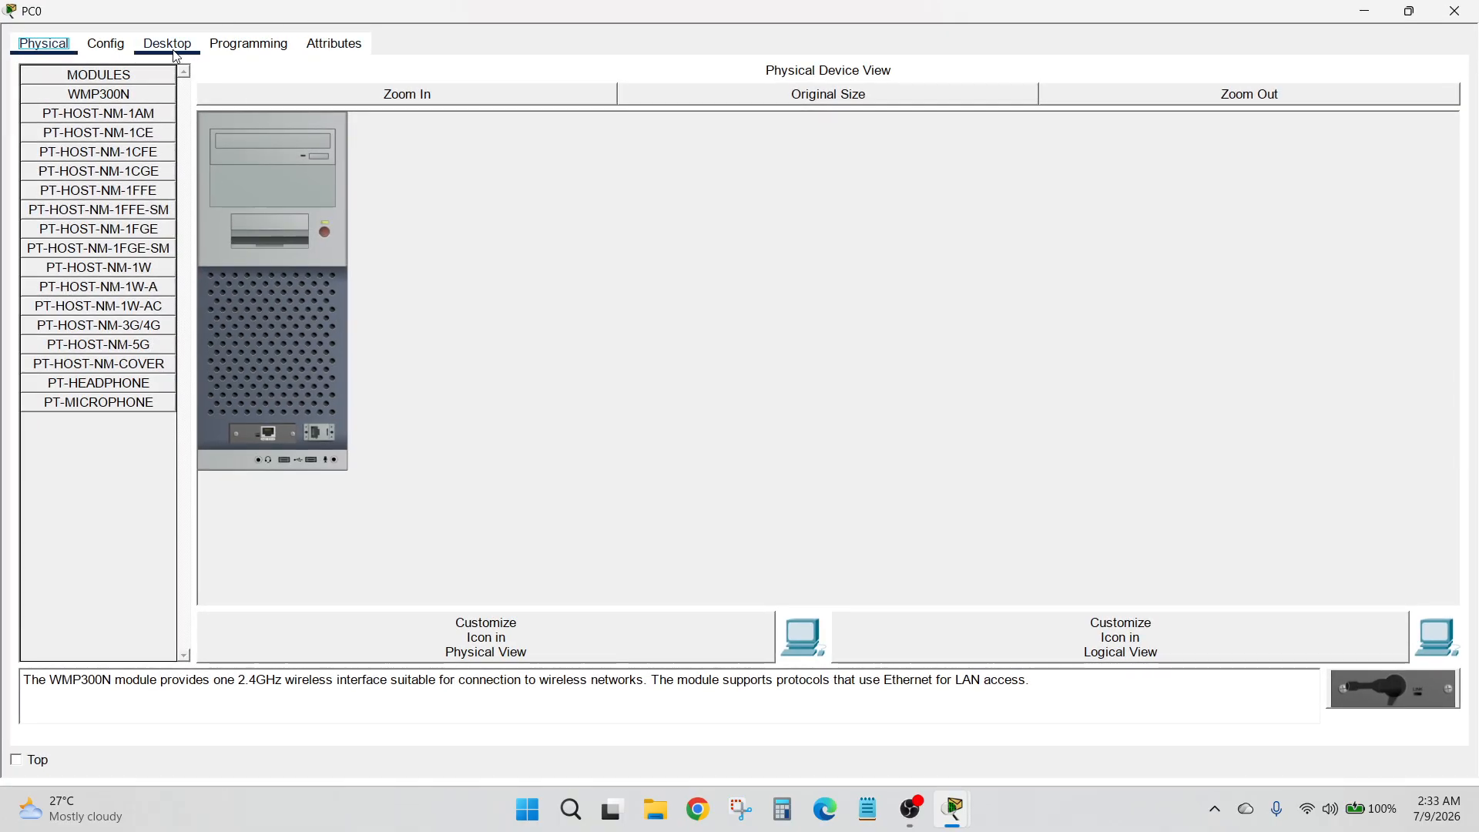
left_click(177, 100)
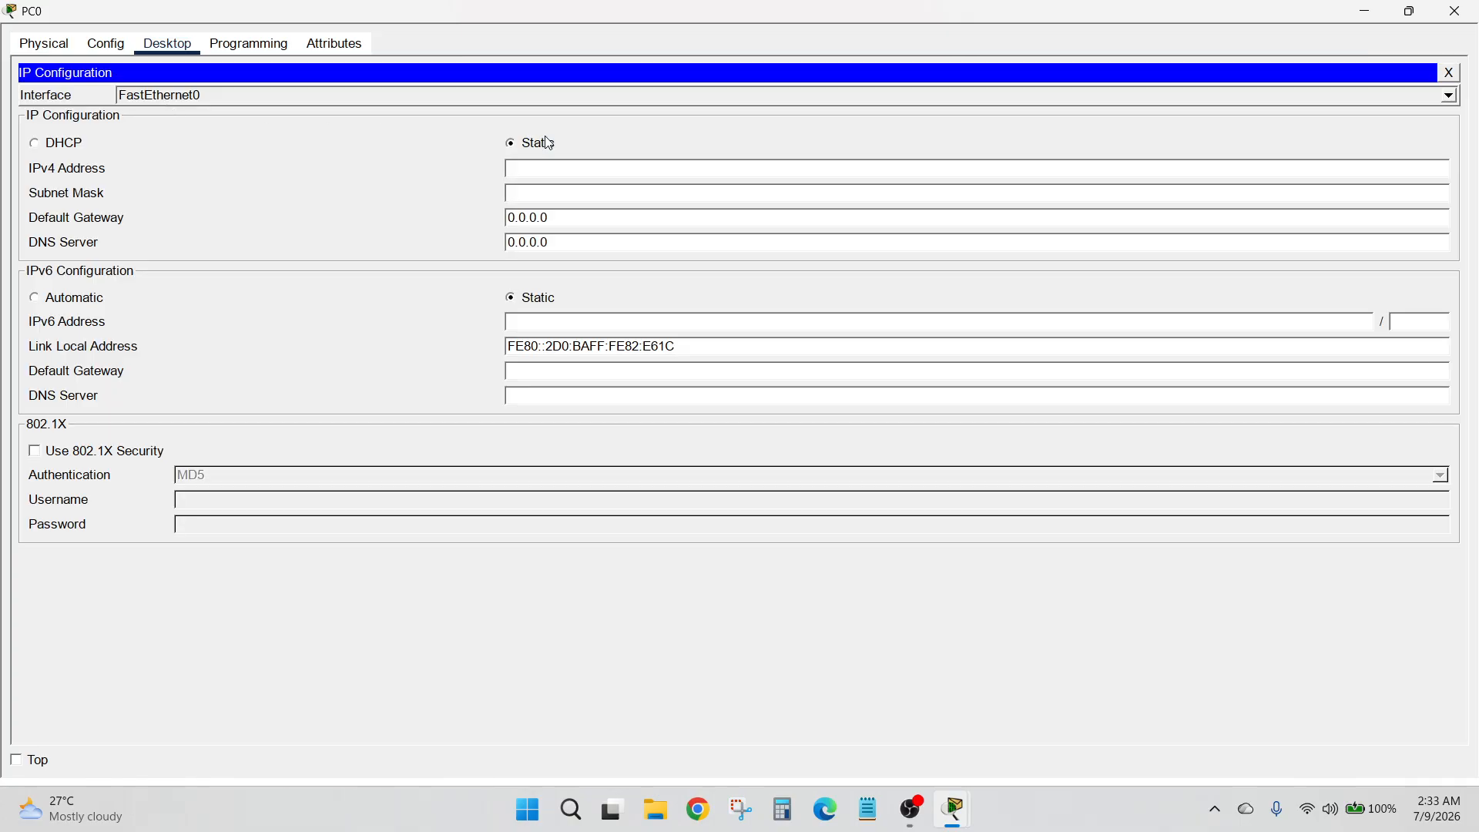
left_click(597, 163)
type("10.1.1.4")
key("Tab")
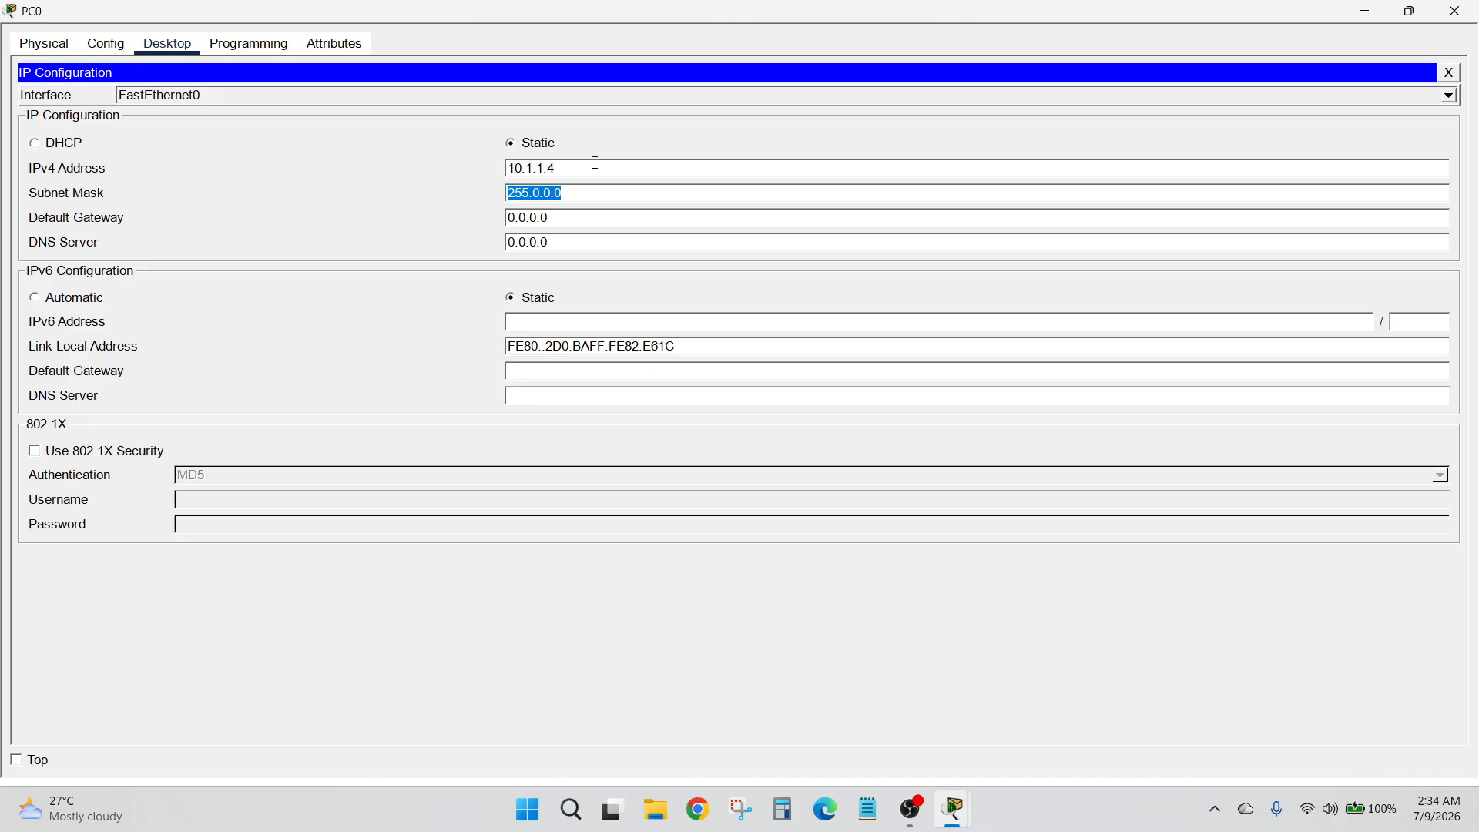
key("Tab")
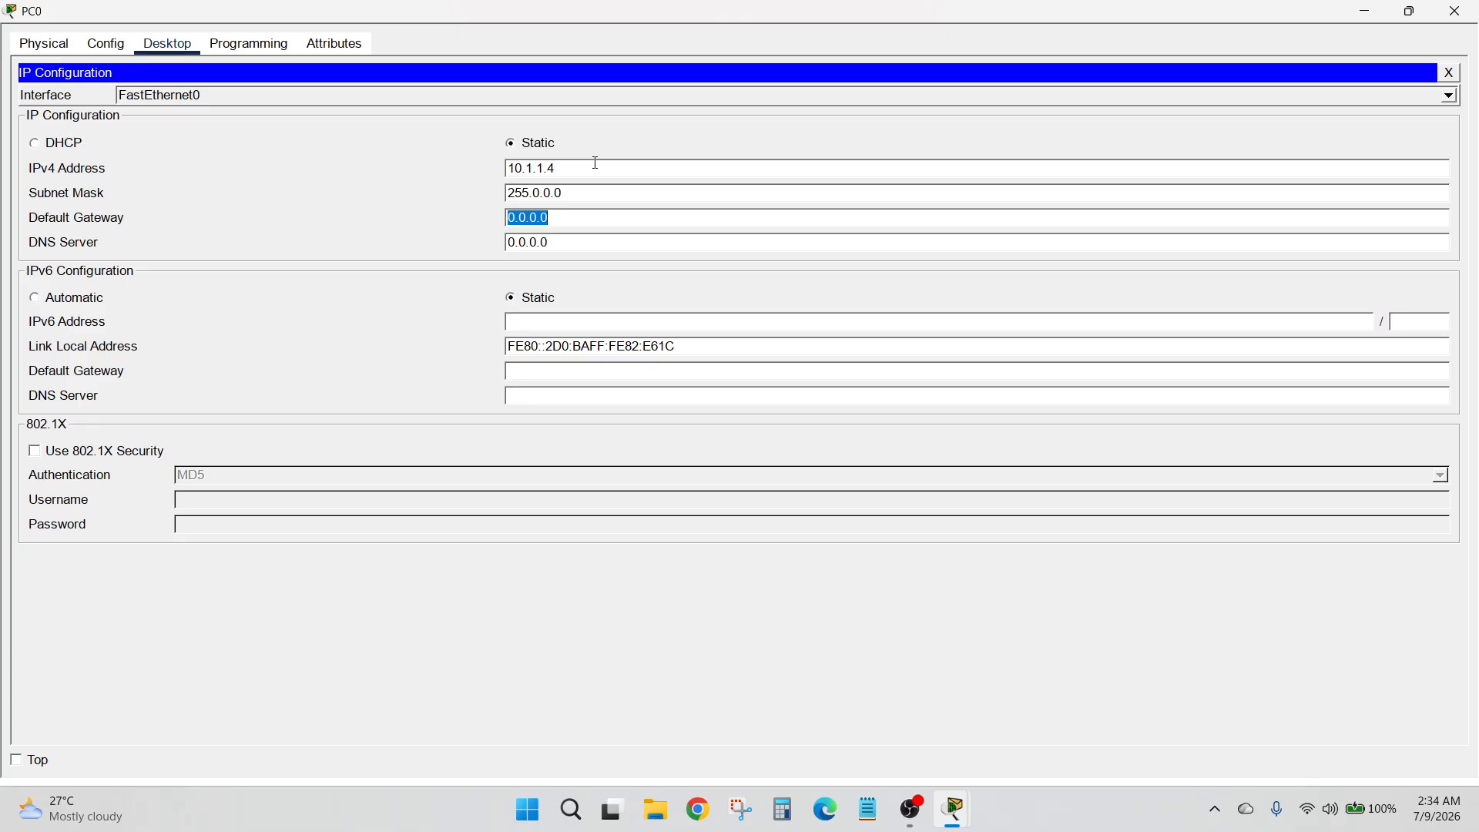
type("10.")
left_click(1468, 10)
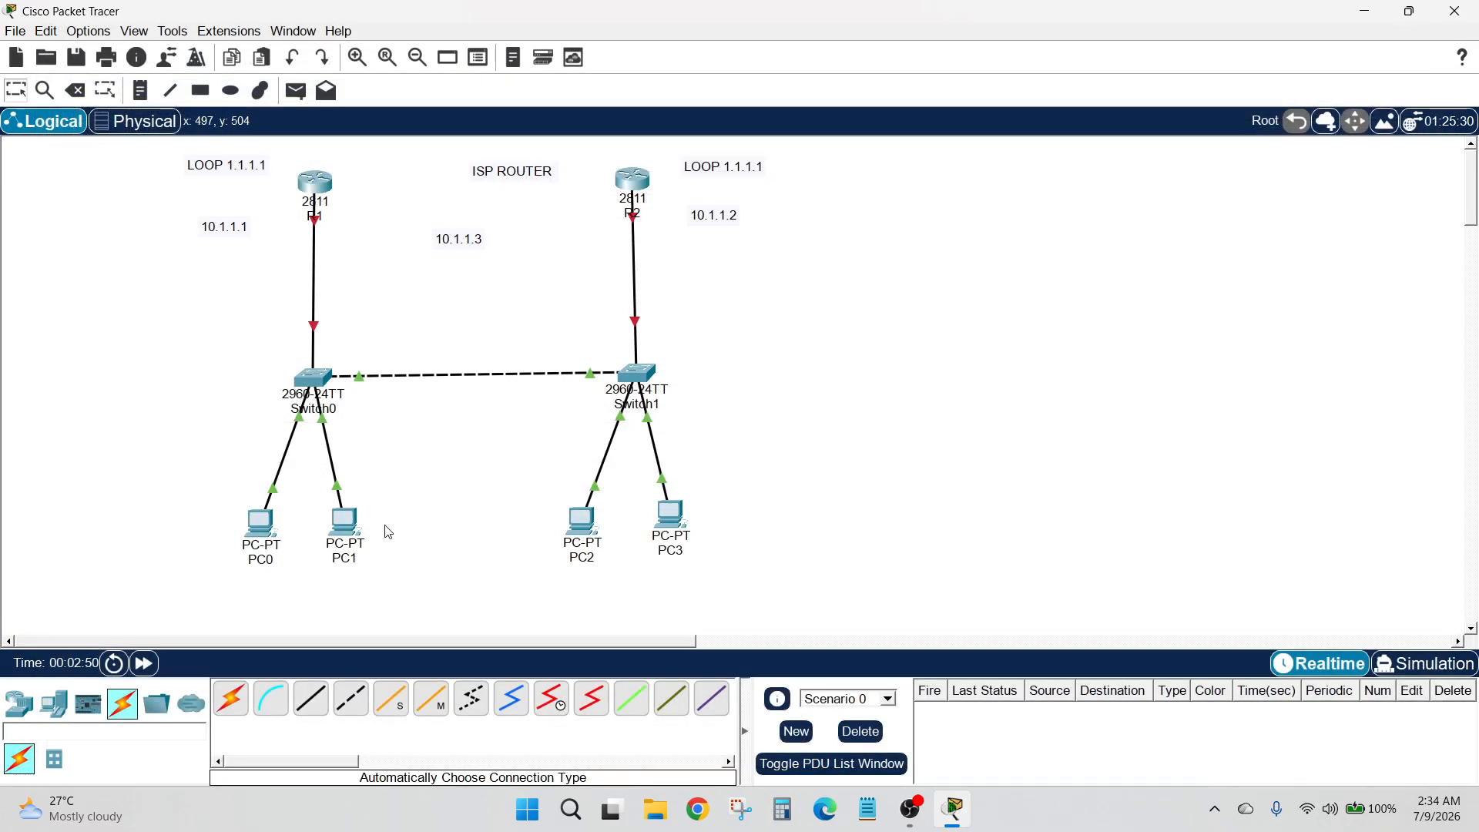
Configure PC1 with static IPv4 address 10.1.1.5, the automatic subnet mask 255.0.0.0, and default gateway 10.1.1.3
left_click(344, 521)
left_click(167, 50)
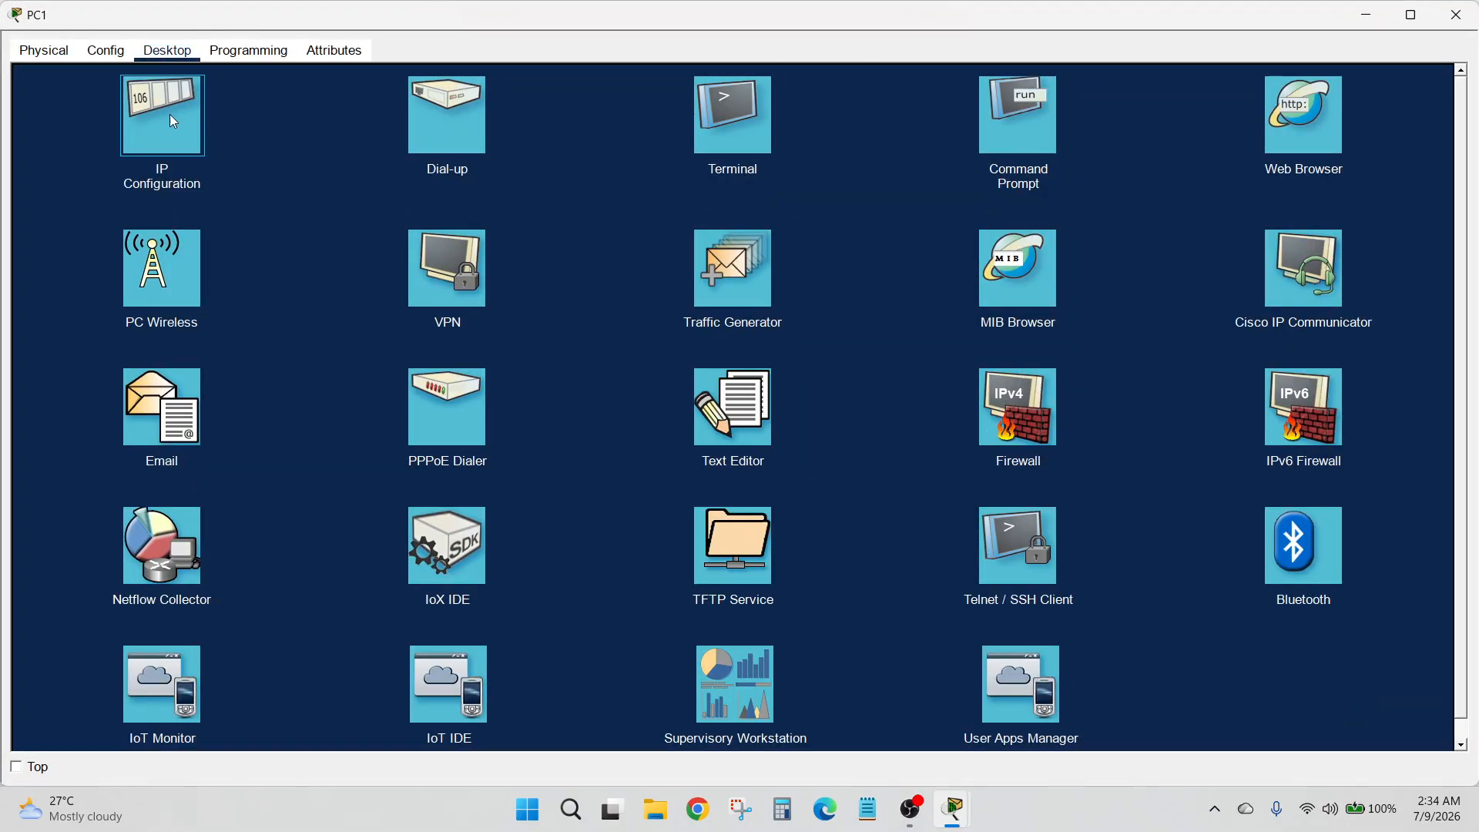
left_click(173, 121)
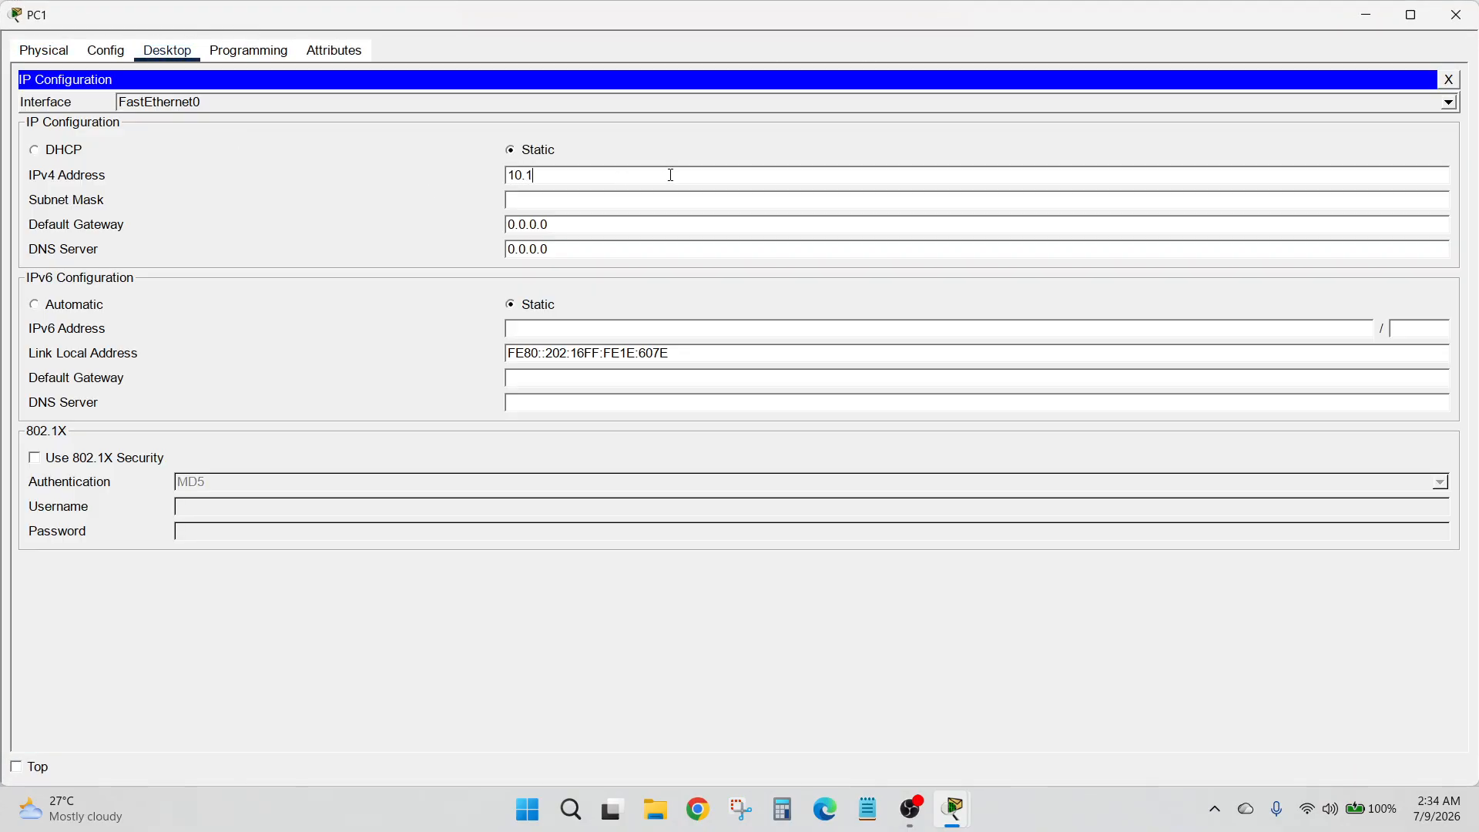
left_click(670, 175)
type("10.1.1.5")
key("Tab")
key("Tab")
type("1")
left_click(1456, 14)
Give PC2 a static IPv4 address in the 10.1.1 range, the automatic subnet mask, and a default gateway
left_click(576, 531)
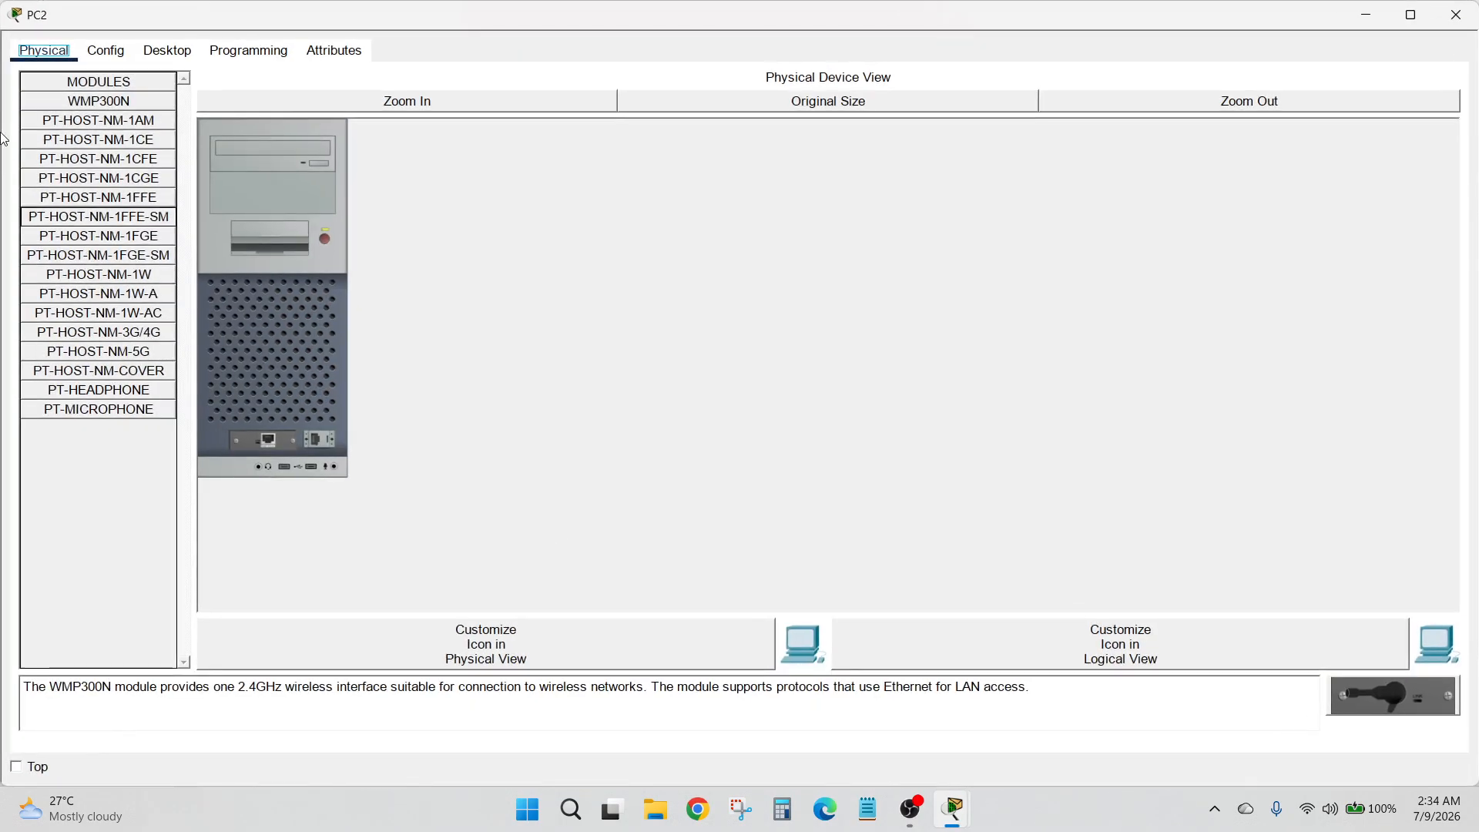
left_click(166, 51)
left_click(161, 119)
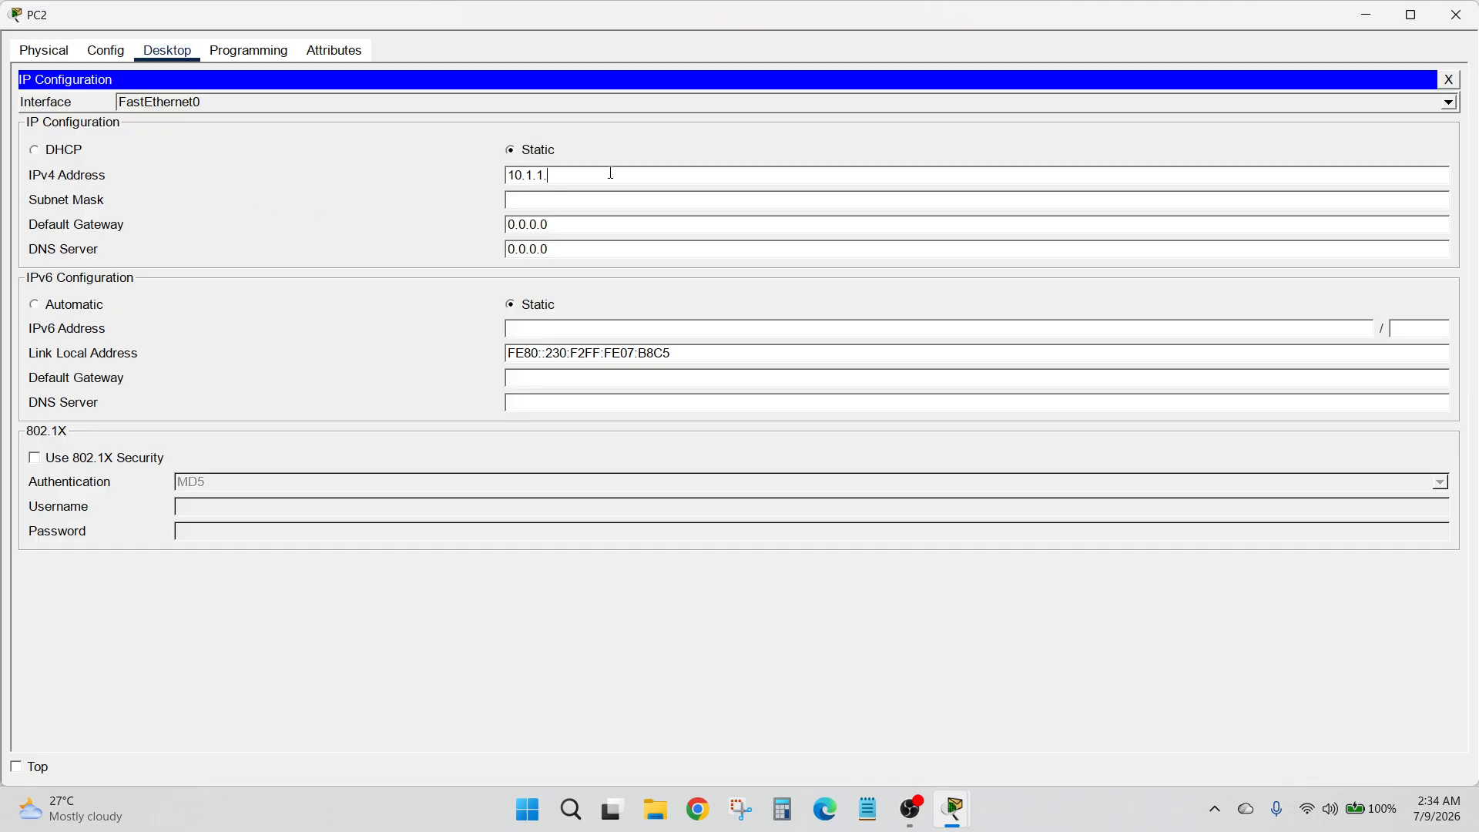
key("Tab")
key("Tab")
type("1")
left_click(1455, 15)
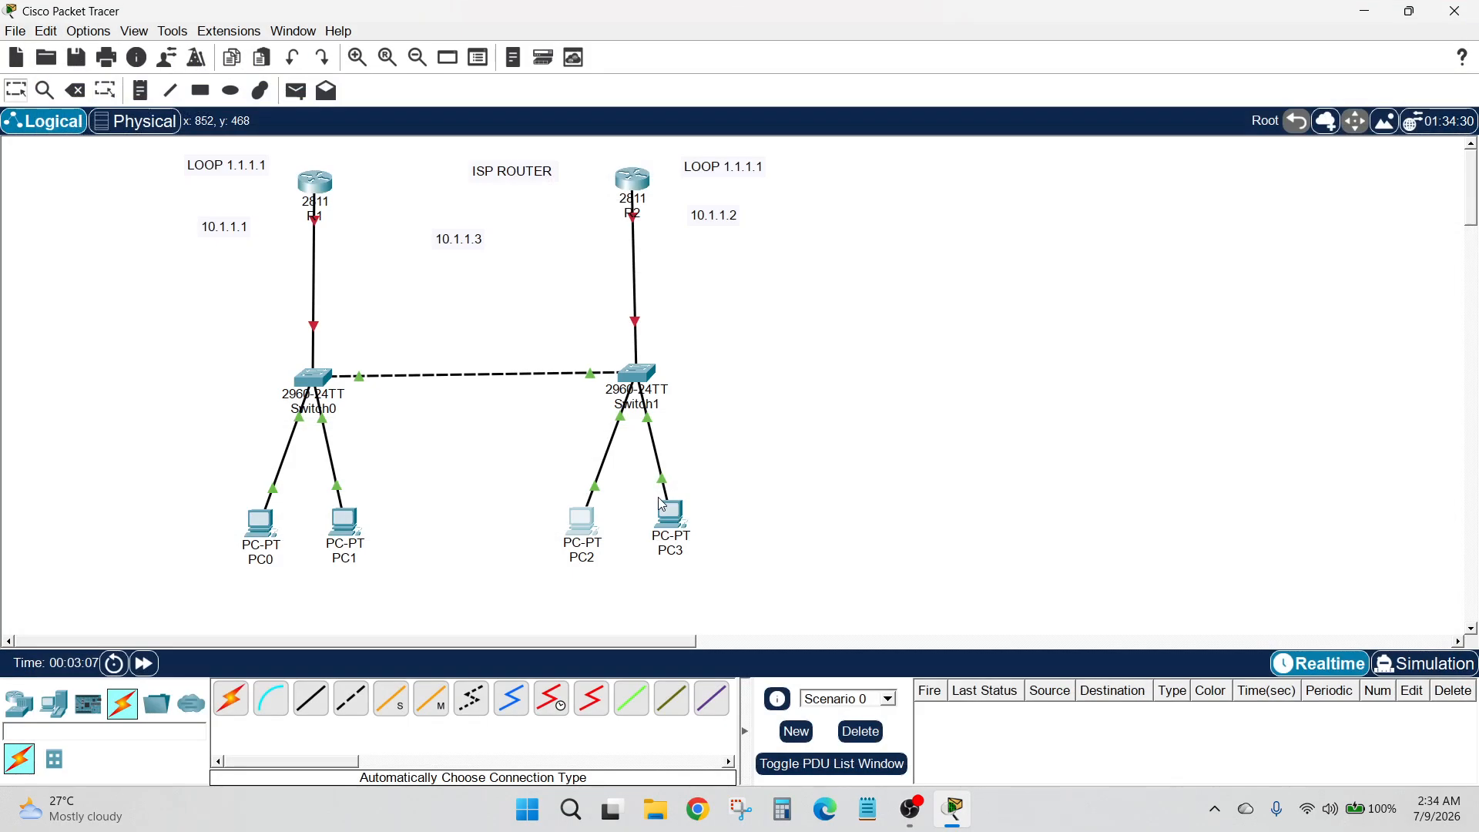
Give PC3 the static IPv4 address 10.1.1.4, the automatic subnet mask, and a default gateway
left_click(667, 510)
left_click(167, 50)
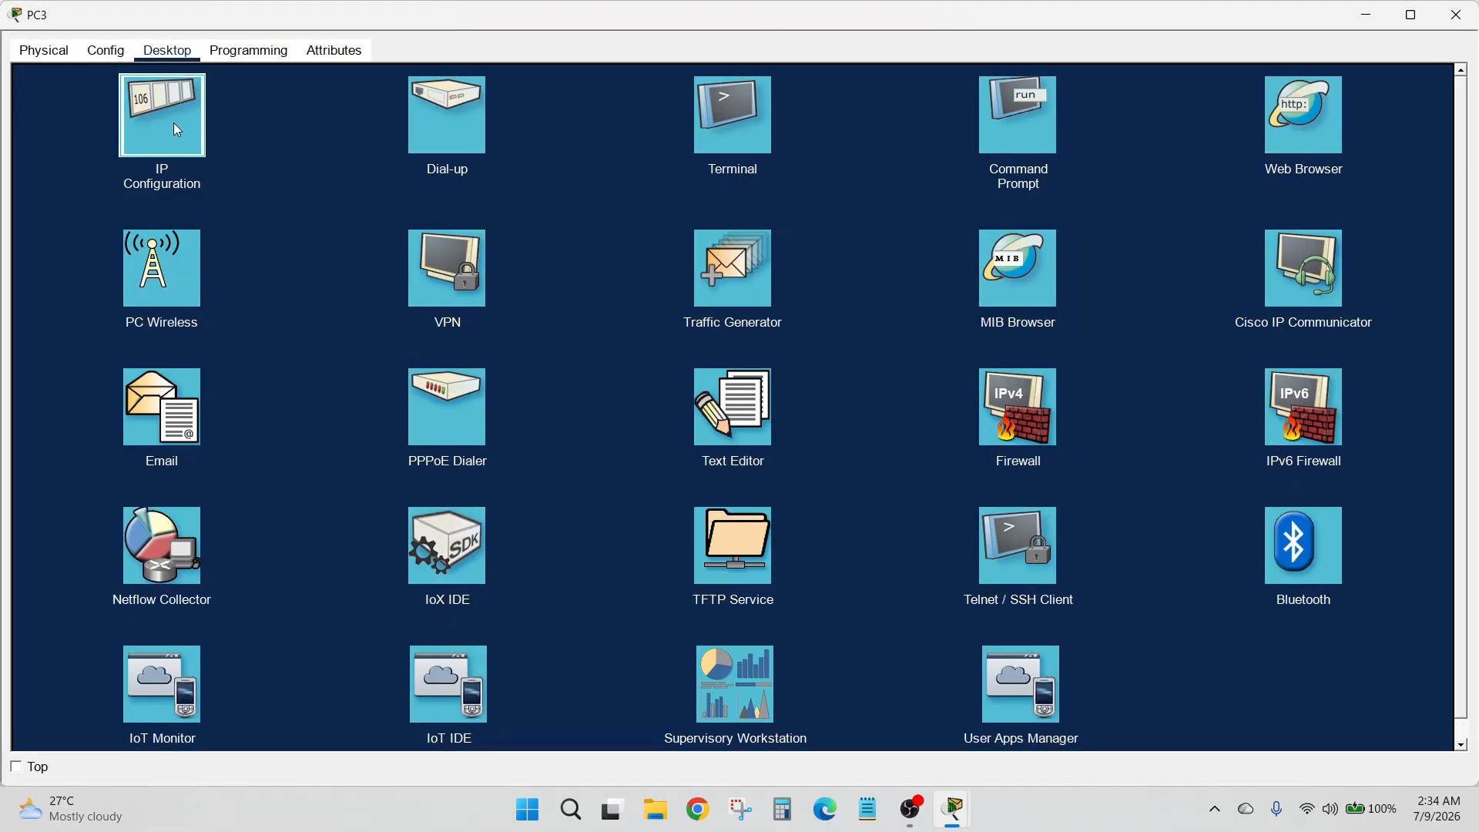
left_click(162, 120)
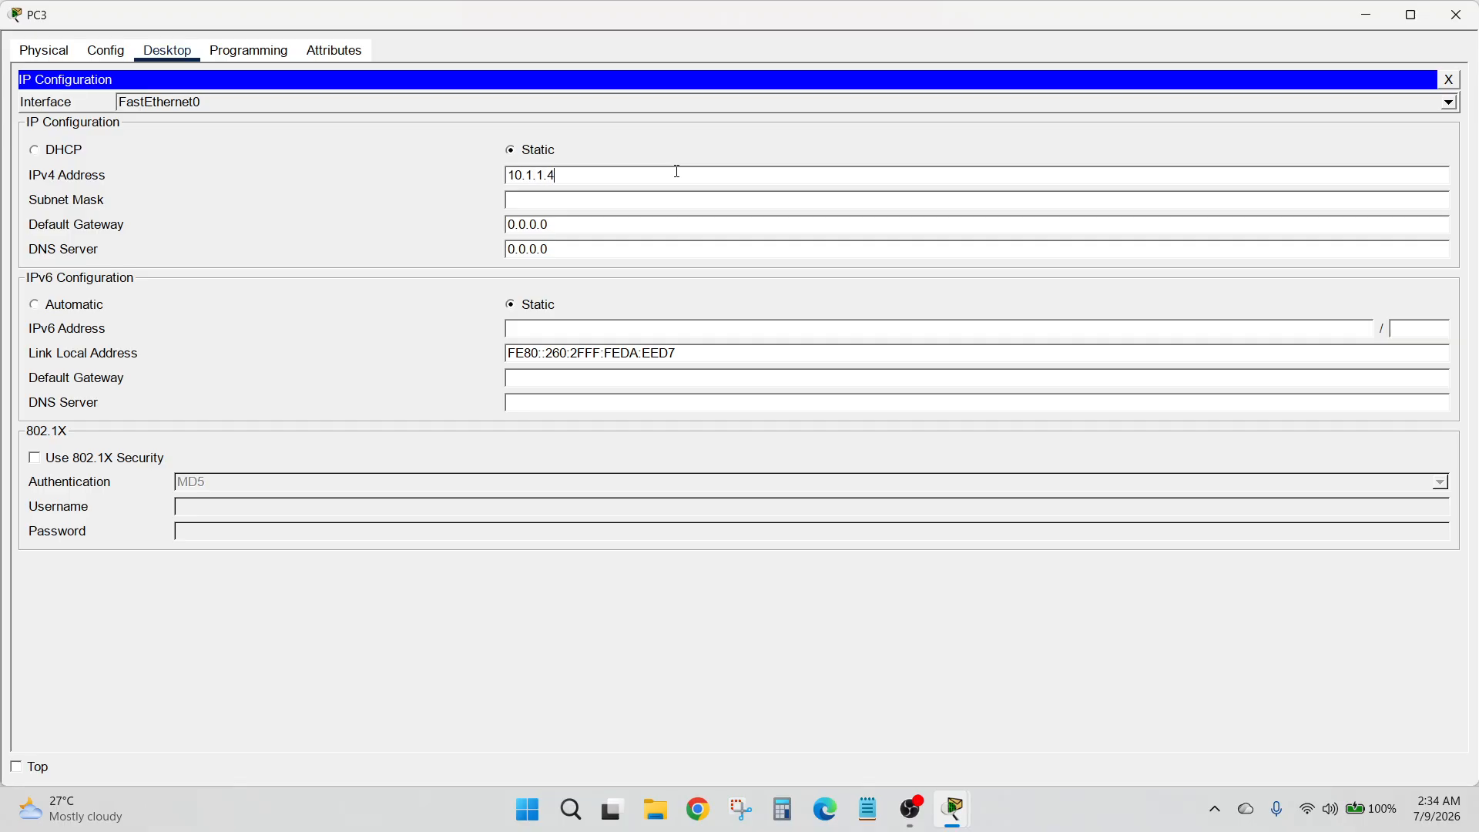
key("Tab")
key("Tab")
type("10.")
left_click(1455, 15)
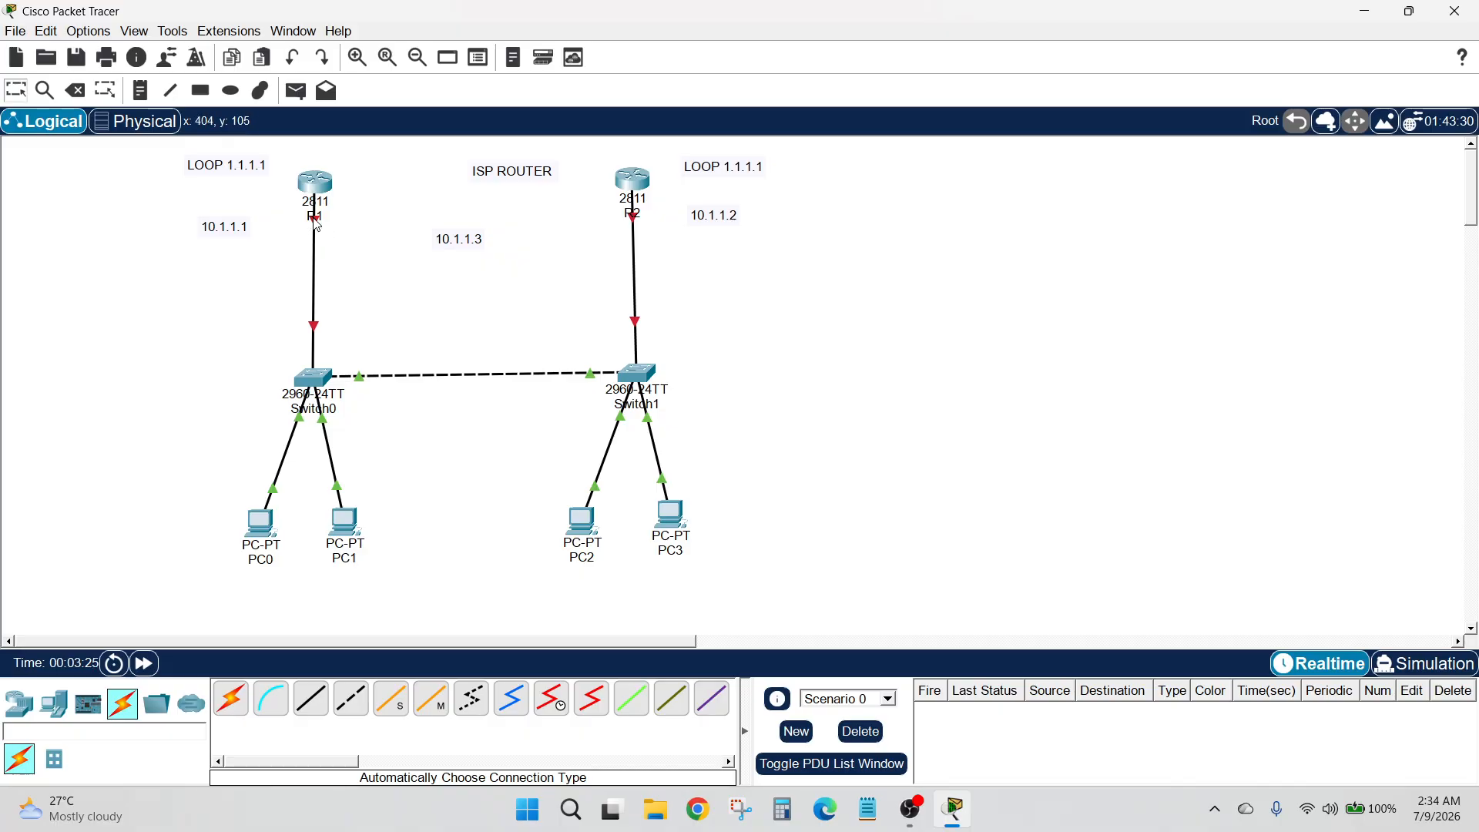
Move the 10.1.1.1 address note closer to R1's FastEthernet0/0 link
mouse_move(317, 224)
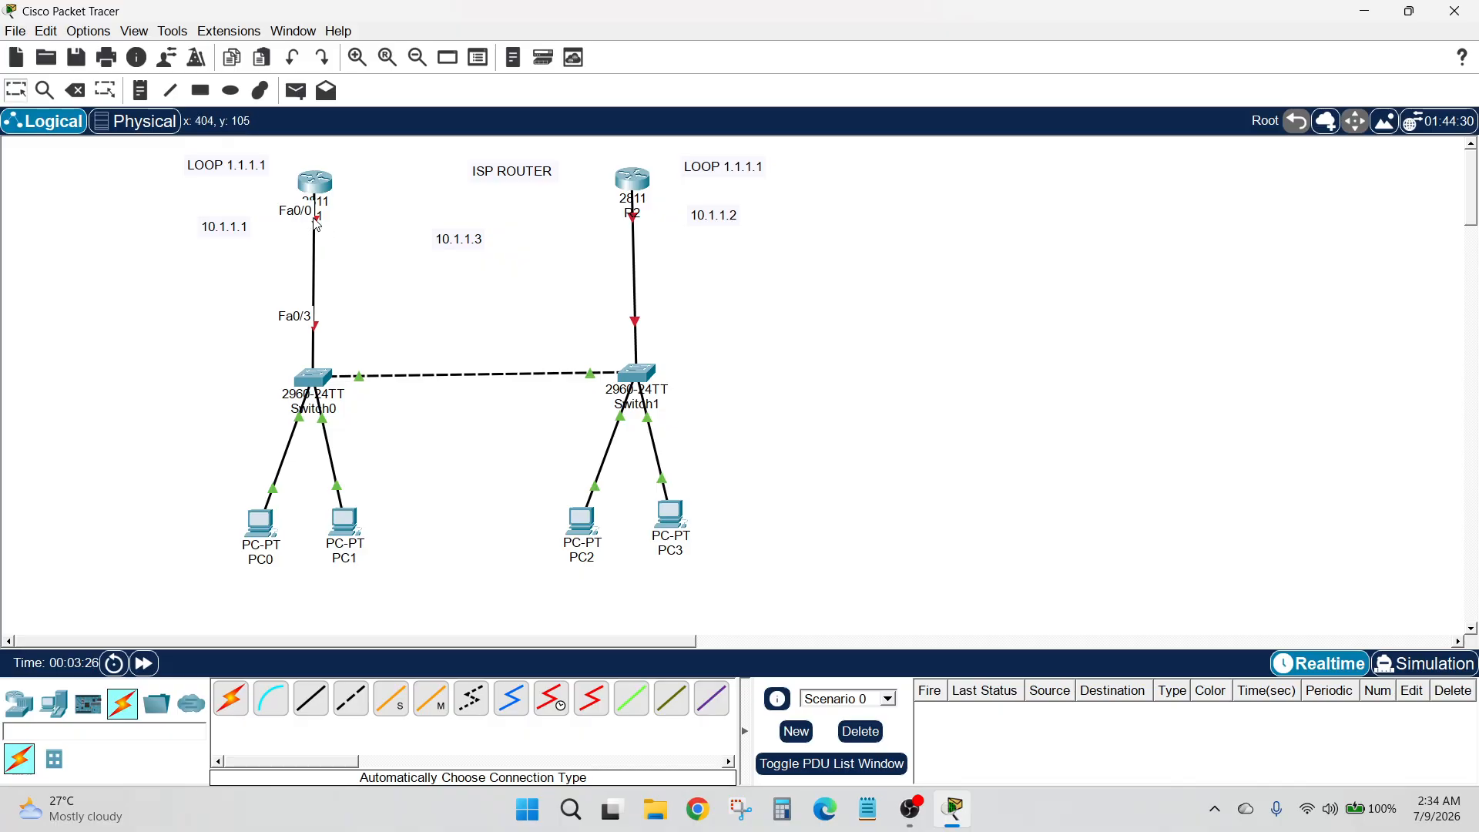
left_click_drag(228, 229, 251, 228)
left_click(235, 205)
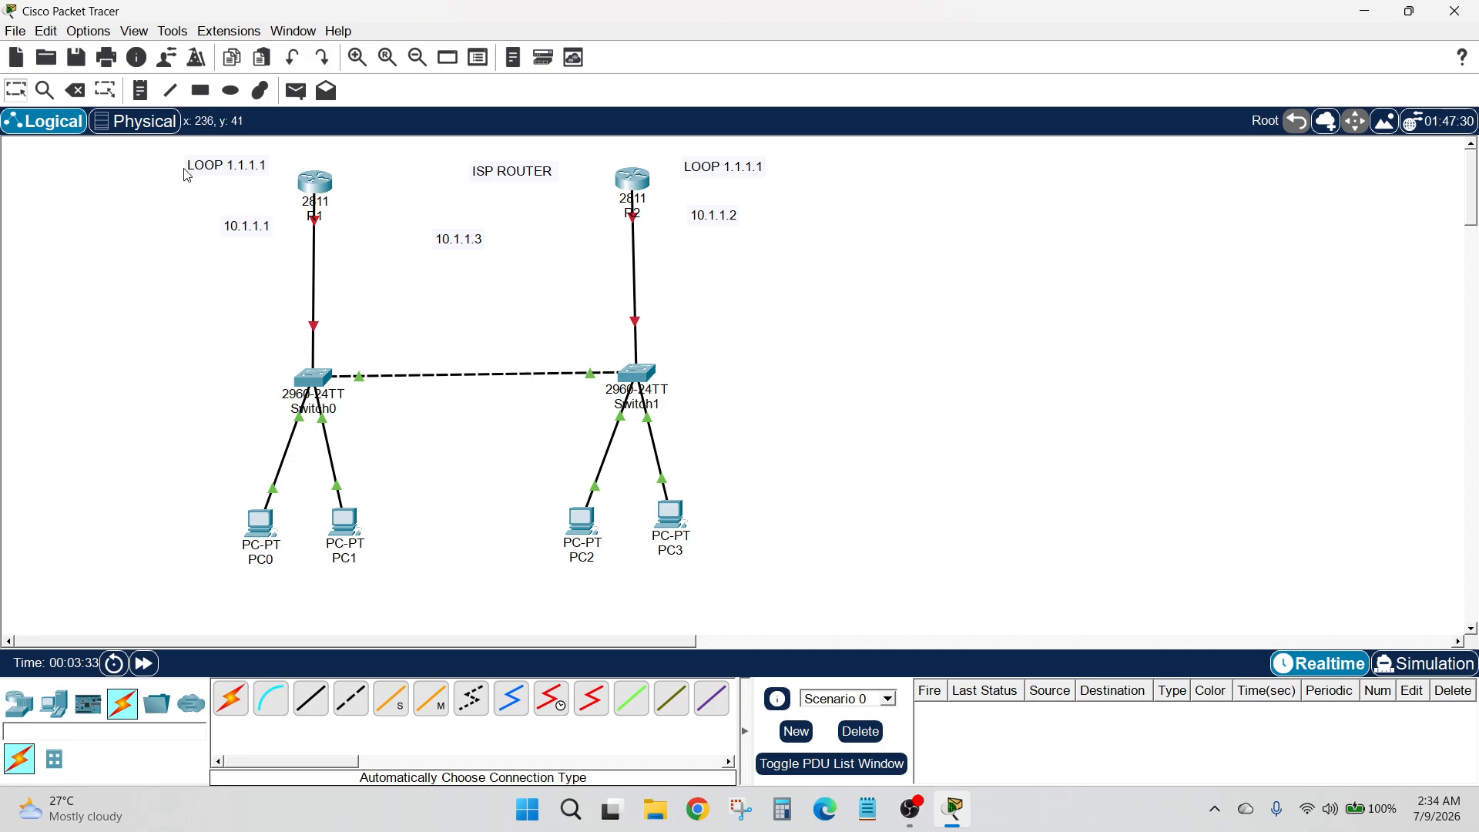
left_click_drag(167, 150, 247, 169)
Open R1's command line, decline the initial configuration dialog, and enter privileged mode
left_click(322, 188)
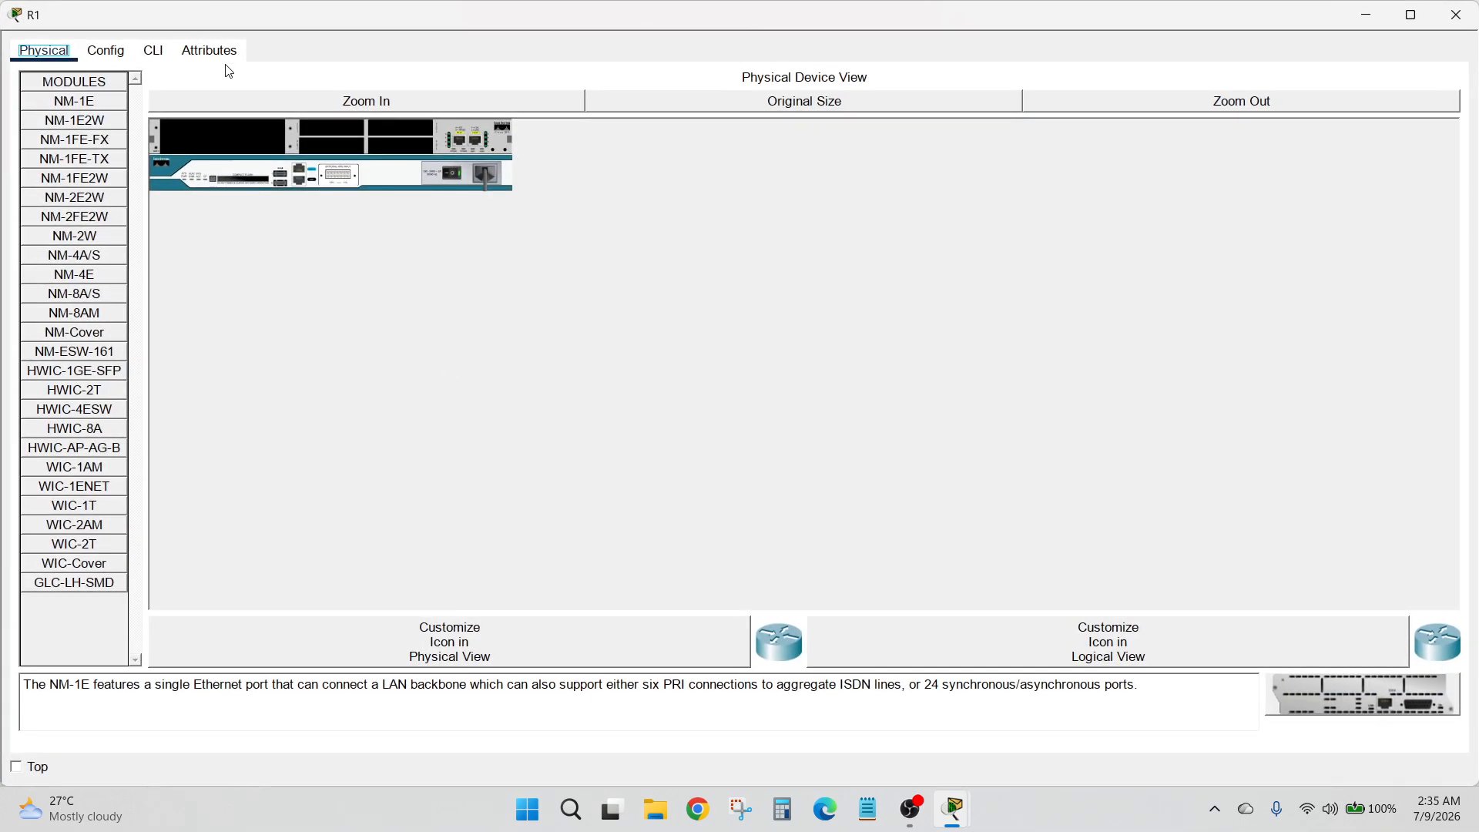
left_click(153, 51)
type("n")
key("Return")
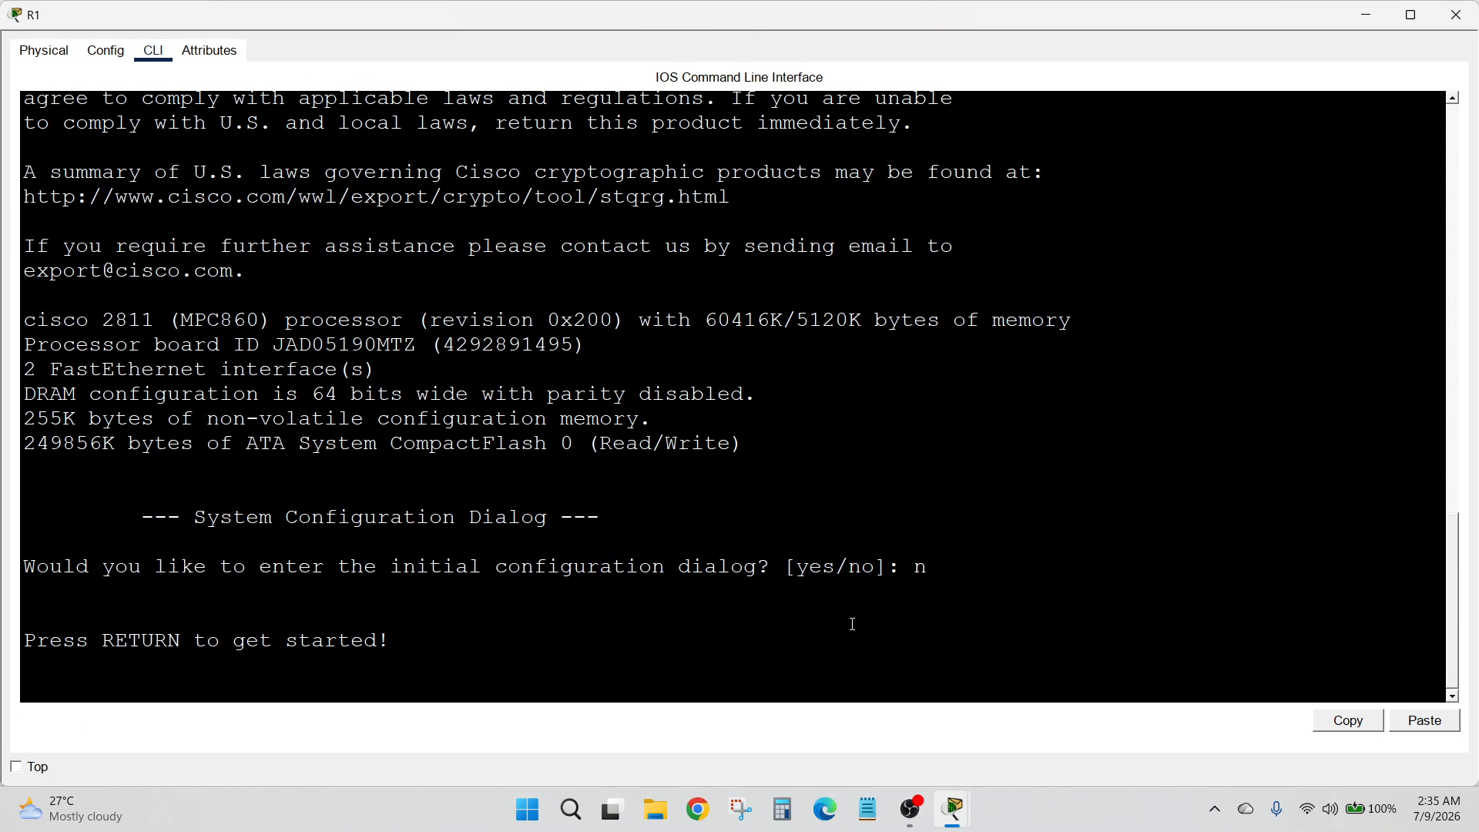
key("Return")
key("Return")
type("en")
key("Return")
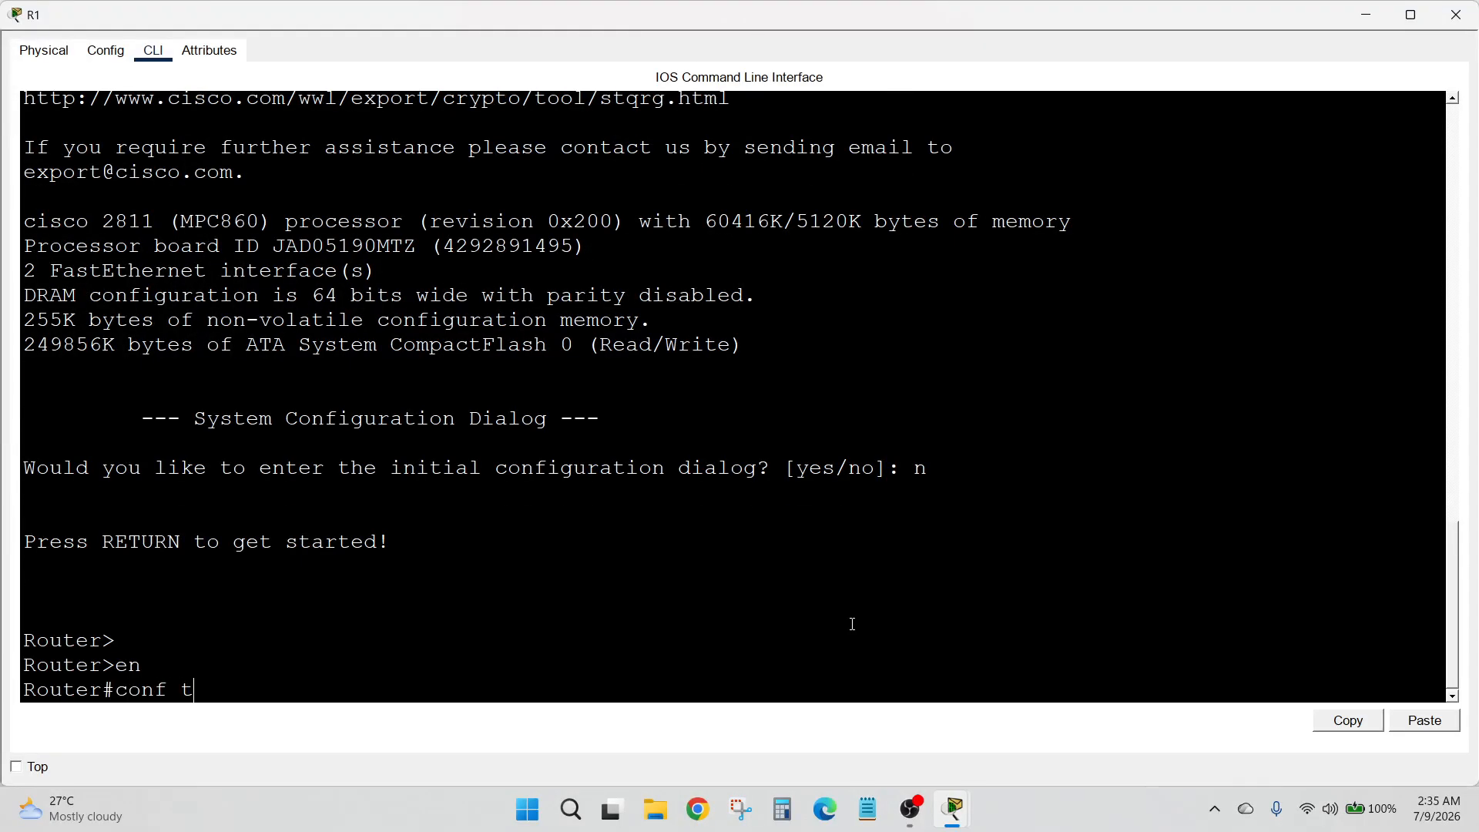
Enter global configuration mode on R1 and set its hostname to r1
key("Return")
type("hostn")
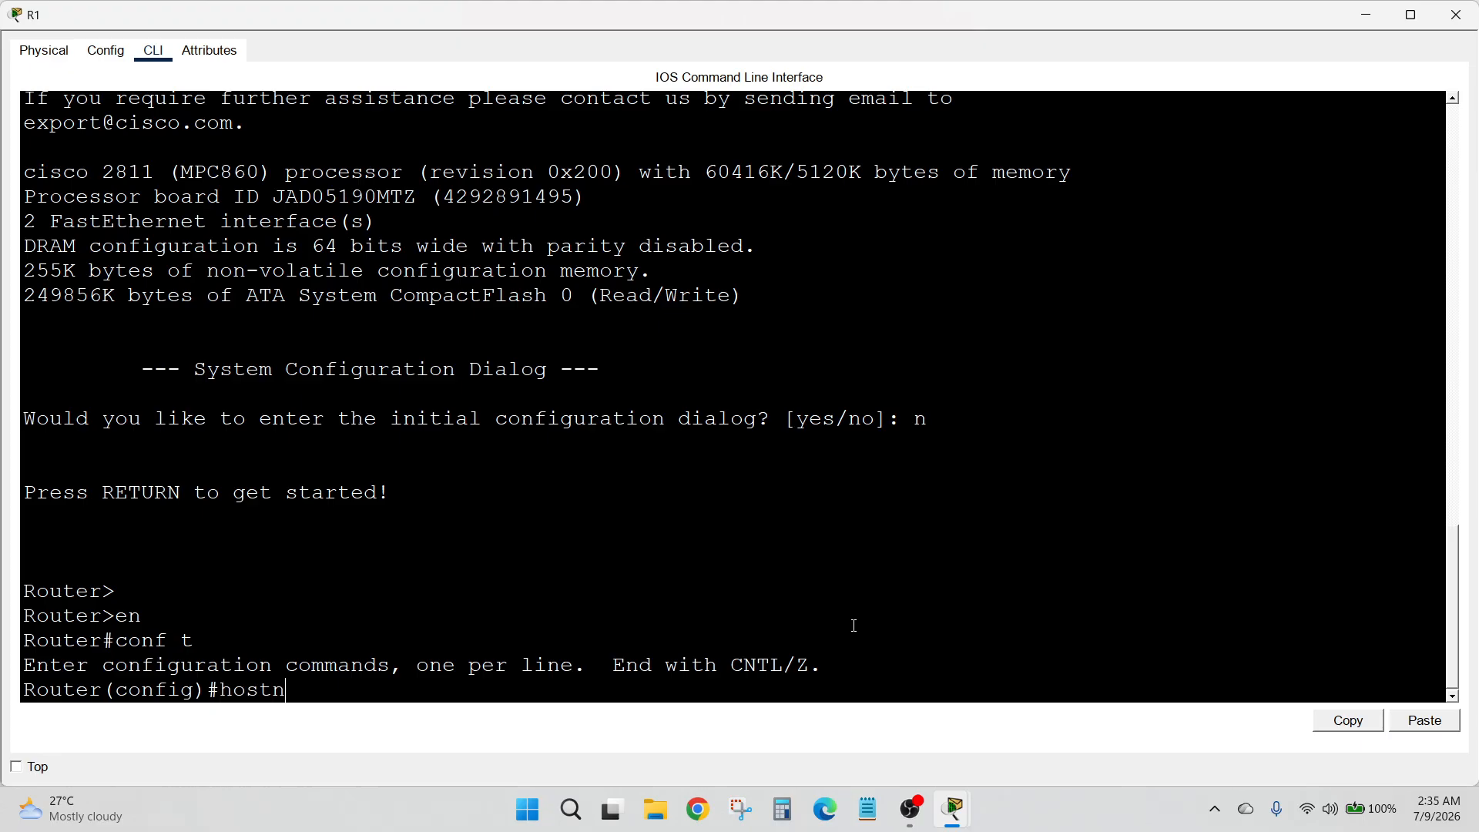
type("ame")
type("1")
key("Return")
key("Return")
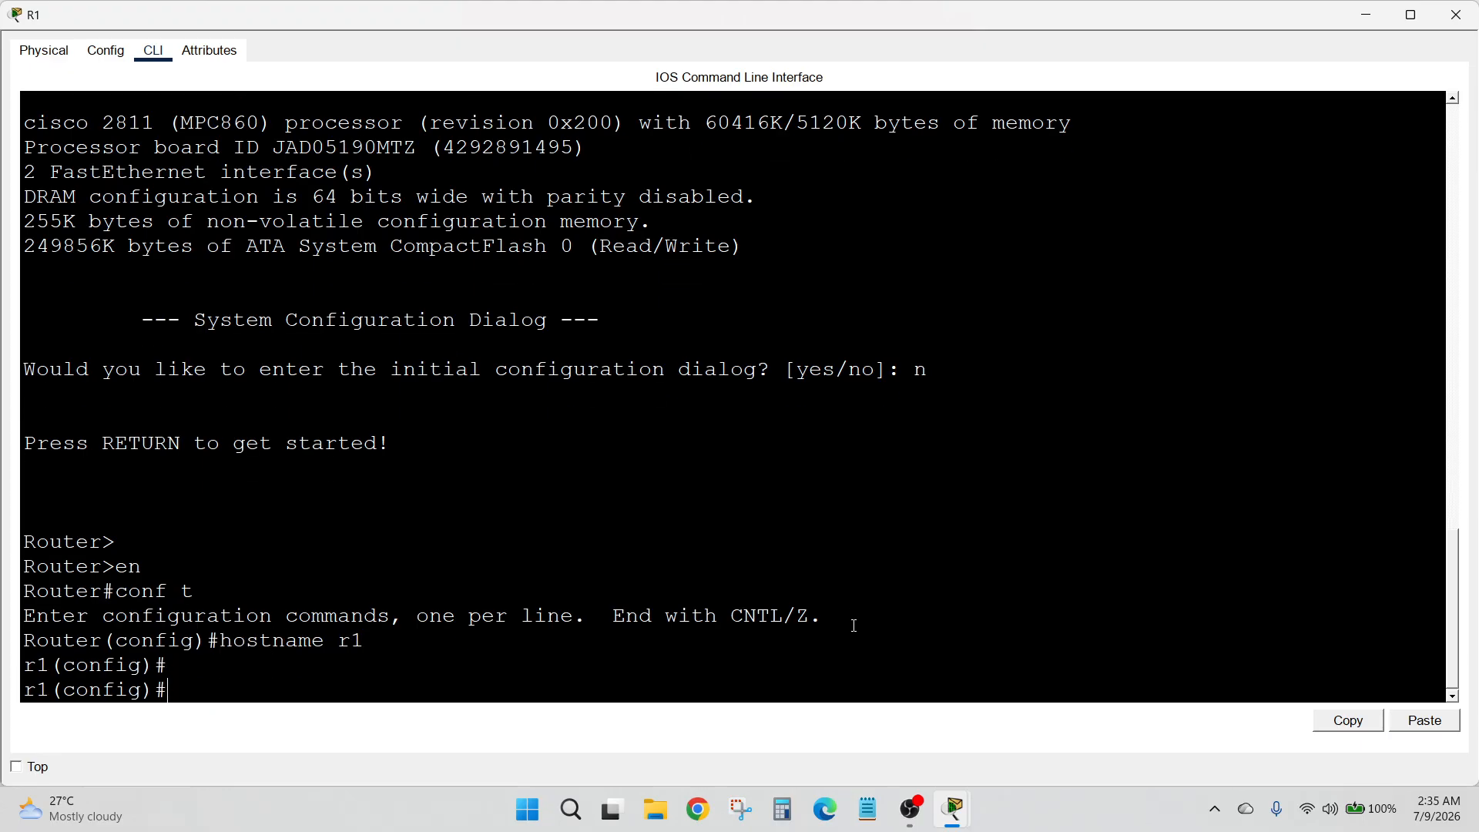
Assign IP address 10.1.1.1 with mask 255.0.0.0 to R1's FastEthernet0/0 interface
type("int f0/0")
key("Return")
type("ip ad")
key("Tab")
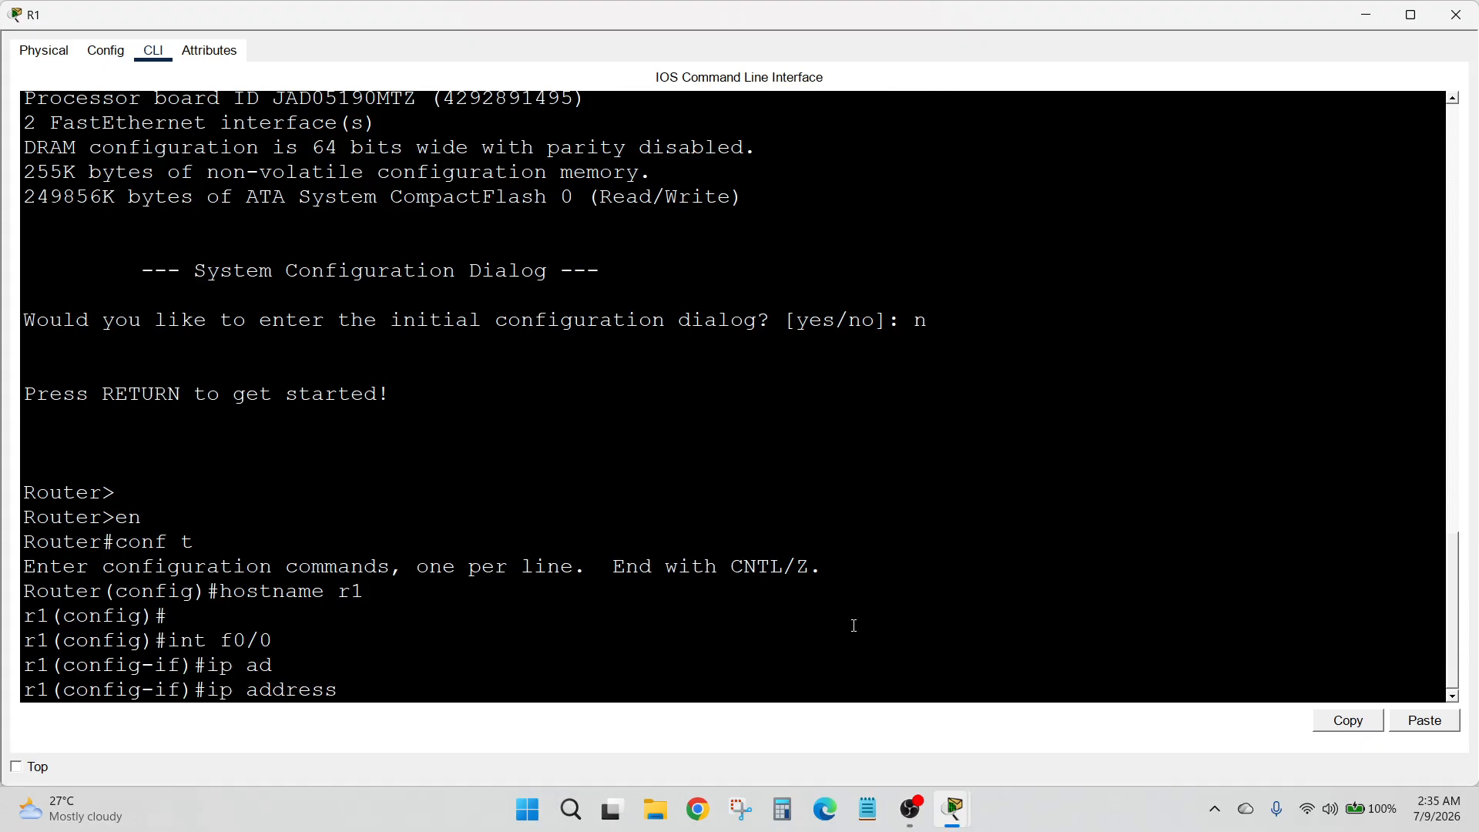
type("10.1.1.1 255.0.0.0")
key("Return")
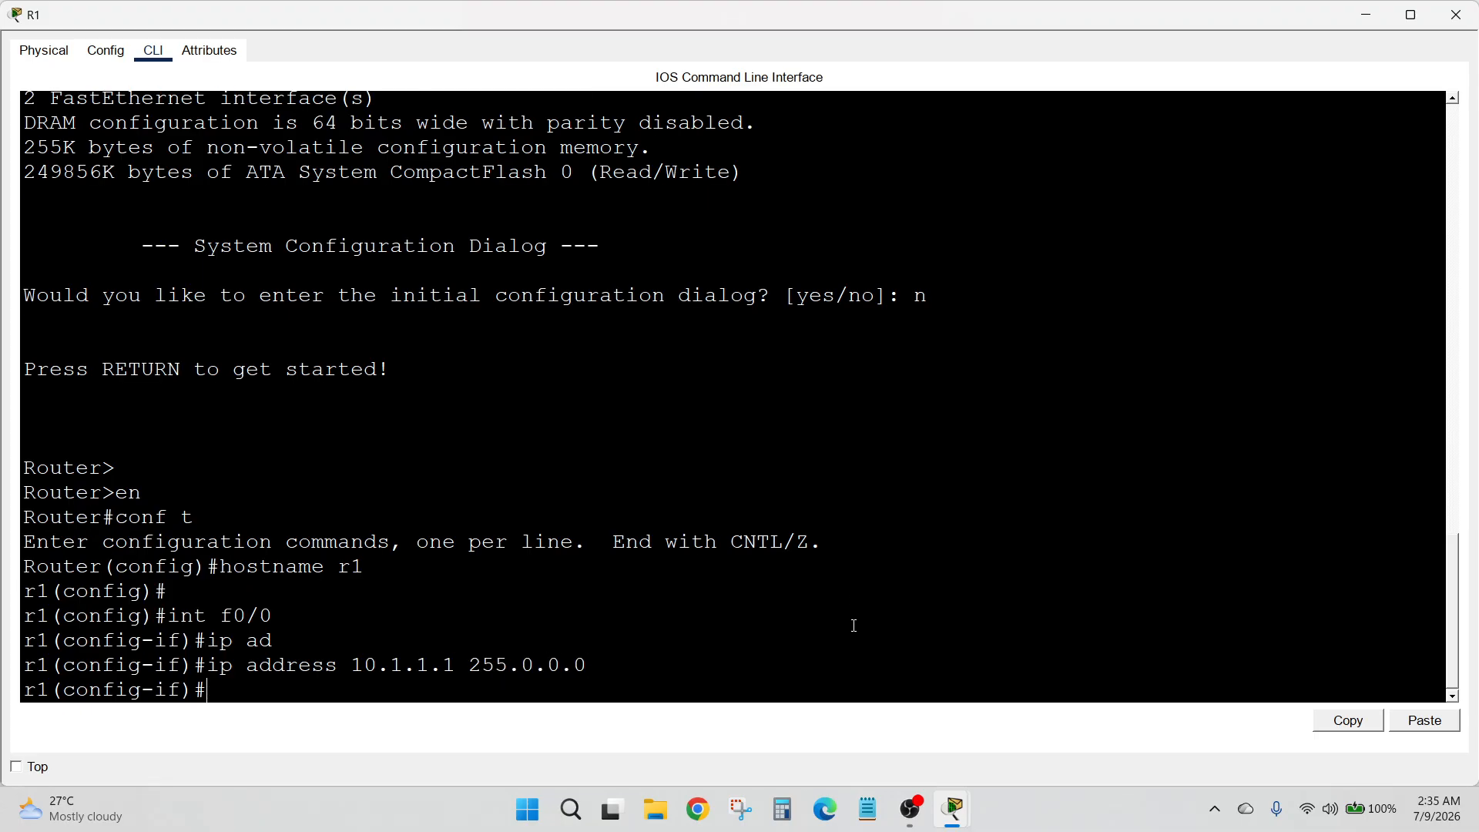
Enable R1's FastEthernet0/0 interface with the no shutdown command
type("no sh")
key("Tab")
key("Return")
key("Return")
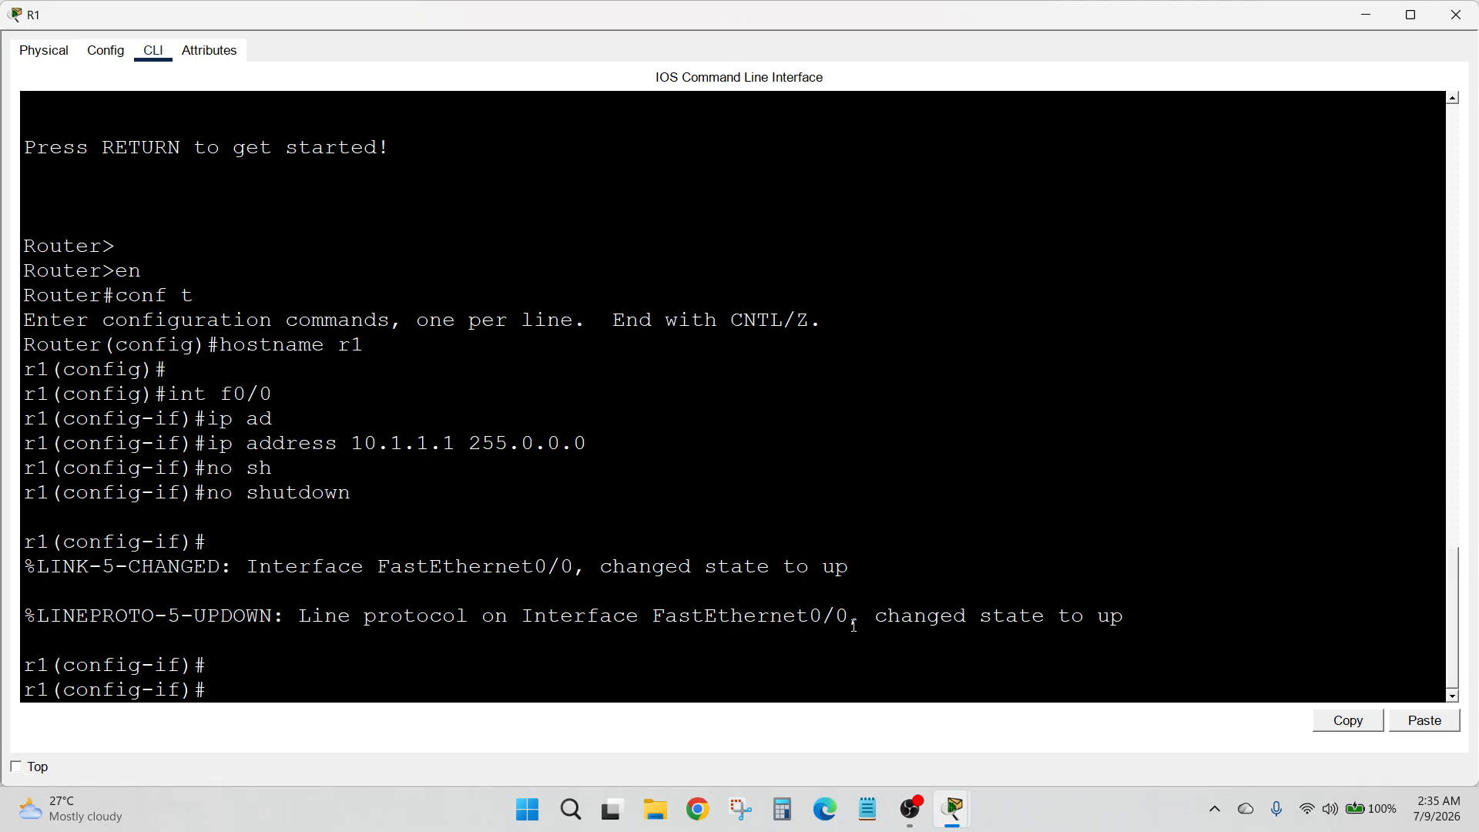
Create loopback interface 0 on R1 and enter its configuration mode
type("int lo 0")
key("Return")
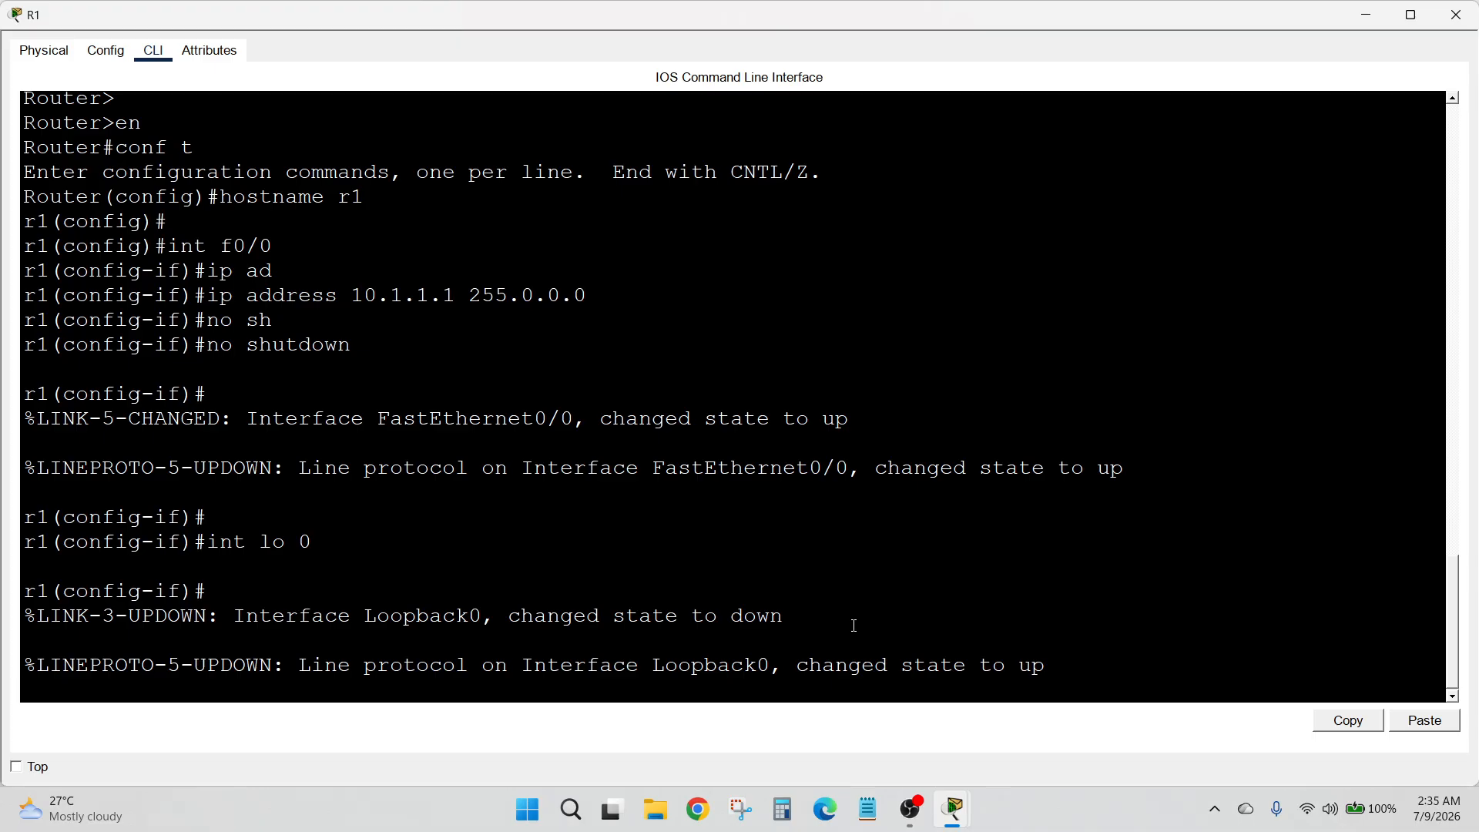
key("Return")
Assign IP address 1.1.1.1 with mask 255.0.0.0 to R1's loopback 0 and return to privileged mode
type("ip ad")
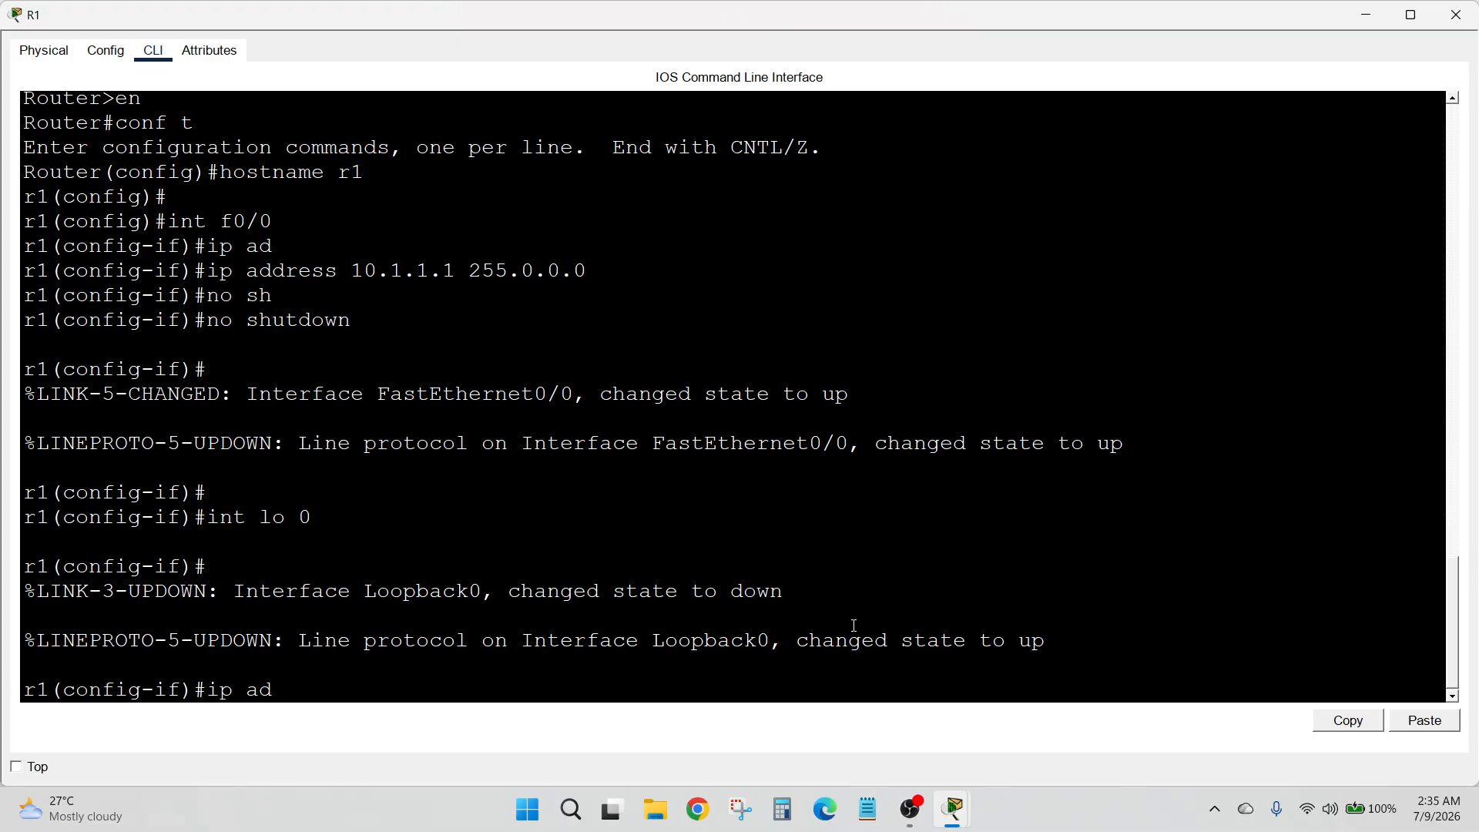
key("Tab")
type("1.1.1.")
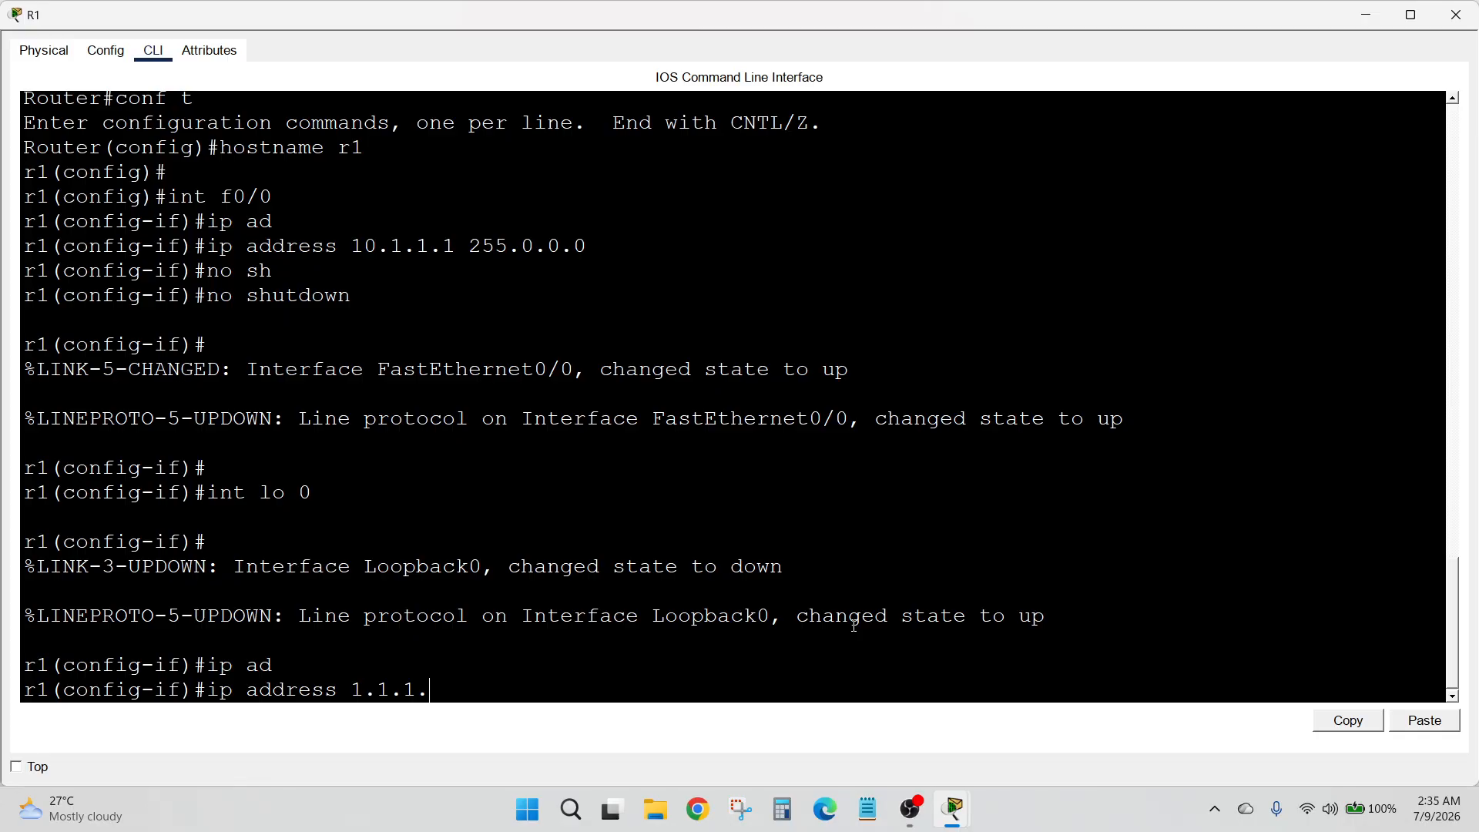
type("1 255.0.0.0")
key("Return")
type("ex")
key("Return")
type("ex")
key("Return")
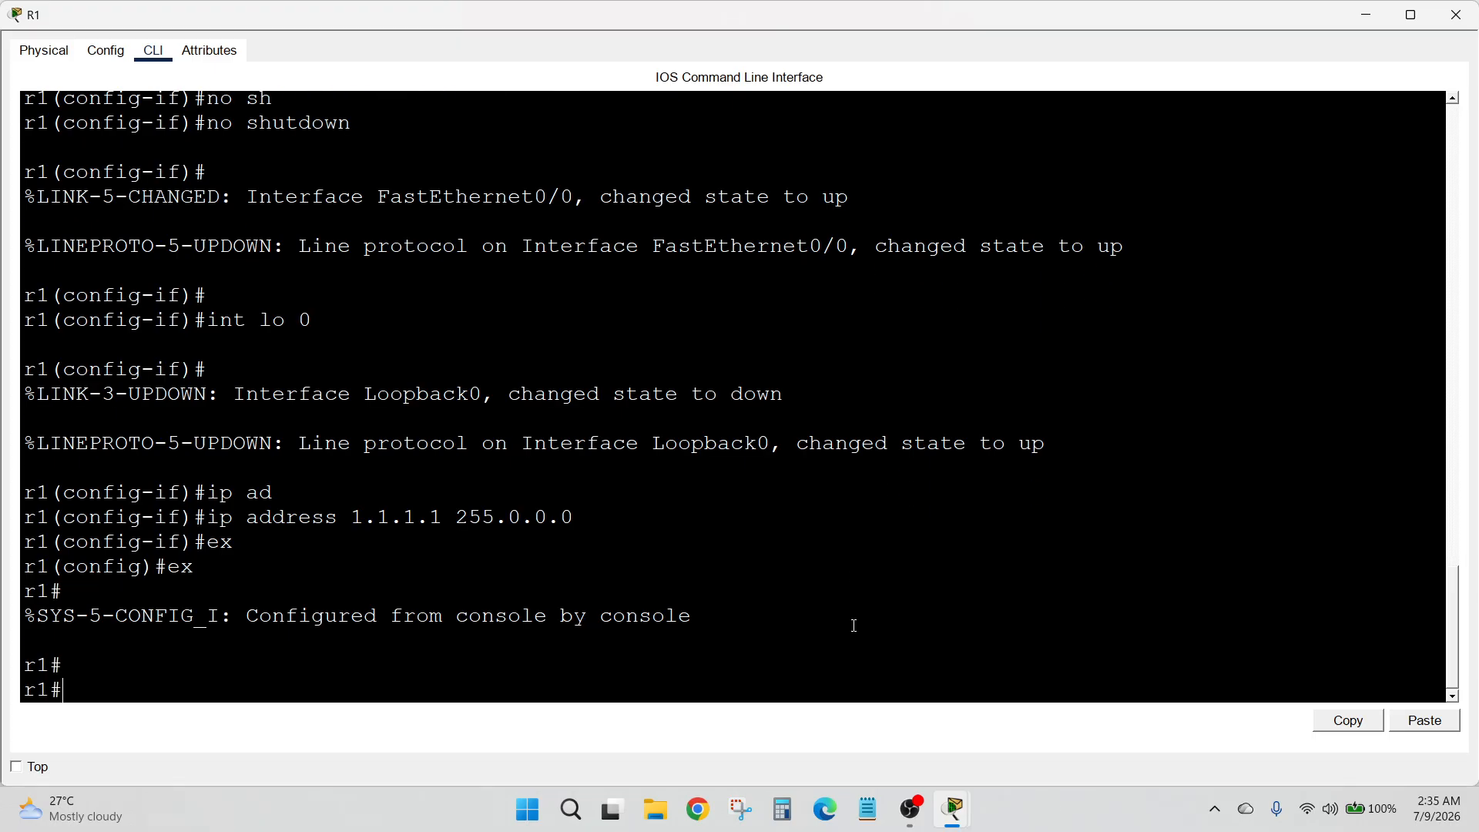
Run show ip int brief on R1, check the FastEthernet0/0 and Loopback0 addresses, and close the router window
type("show ip int br")
key("Tab")
key("Return")
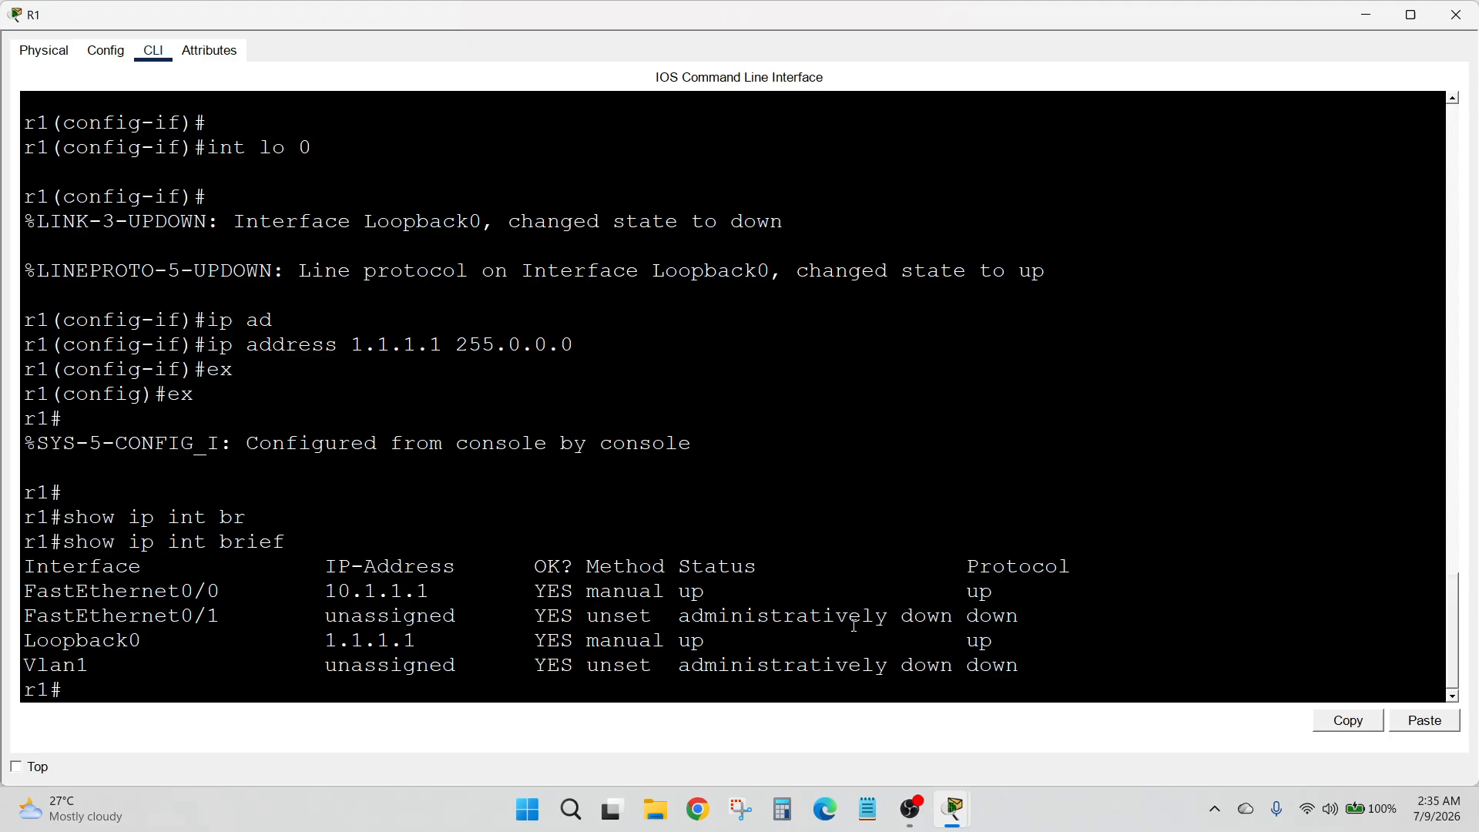
left_click_drag(441, 593, 339, 594)
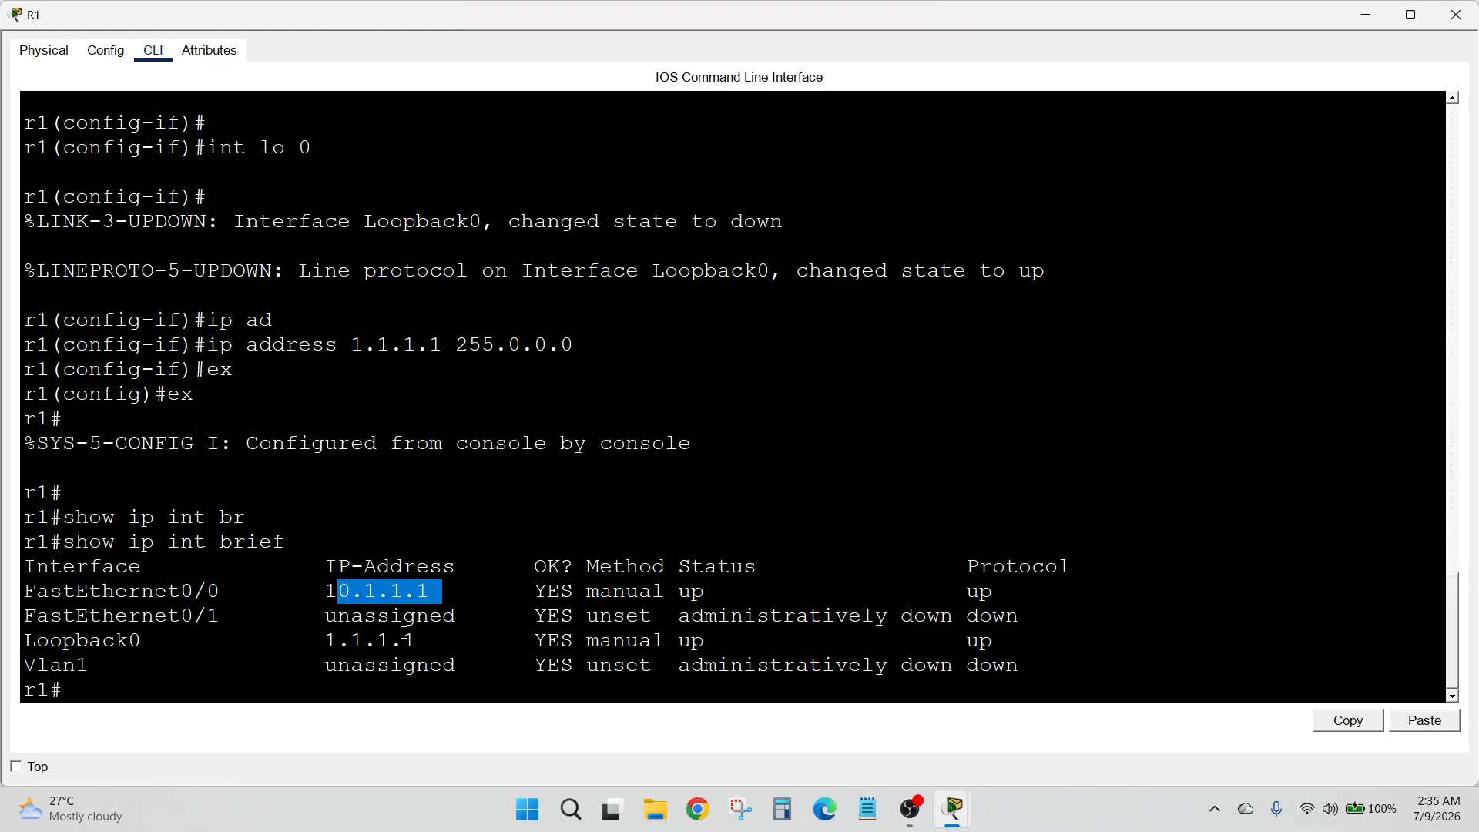
left_click_drag(420, 641, 347, 642)
left_click(1018, 457)
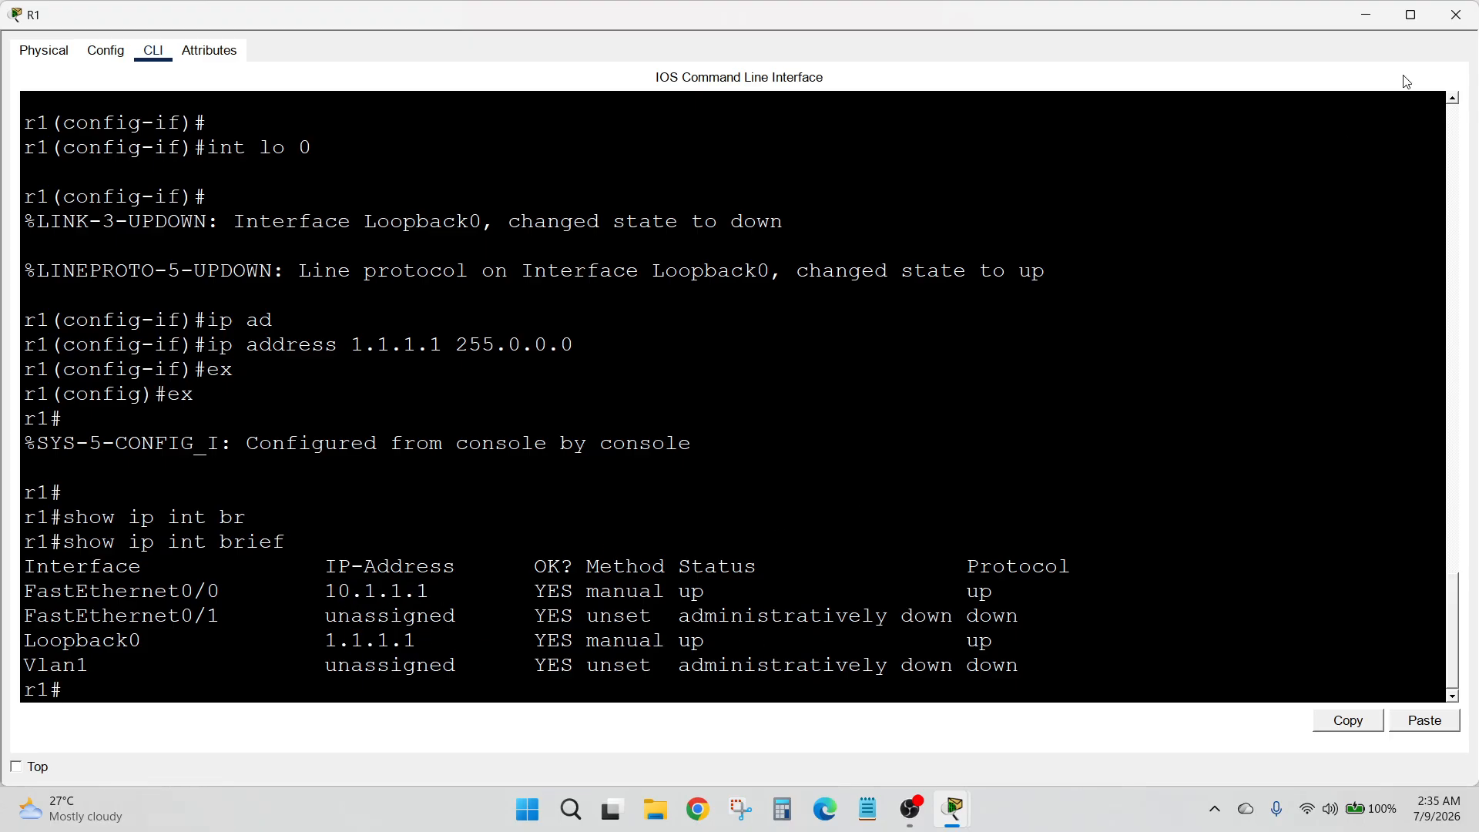
left_click(1456, 14)
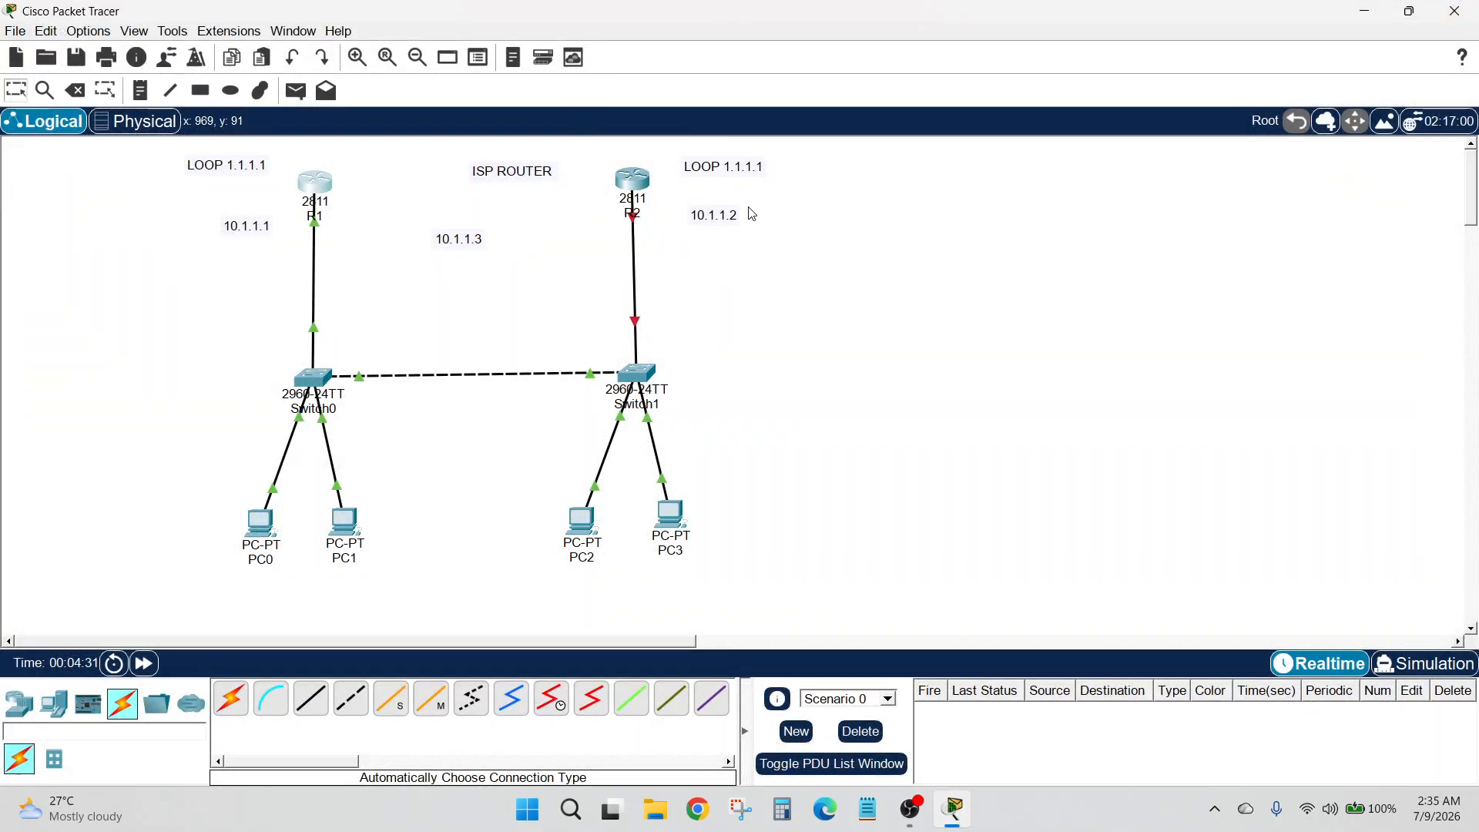
Open R2's command line, decline the initial configuration dialog, and enter global configuration mode through privileged mode
left_click(632, 180)
left_click(153, 50)
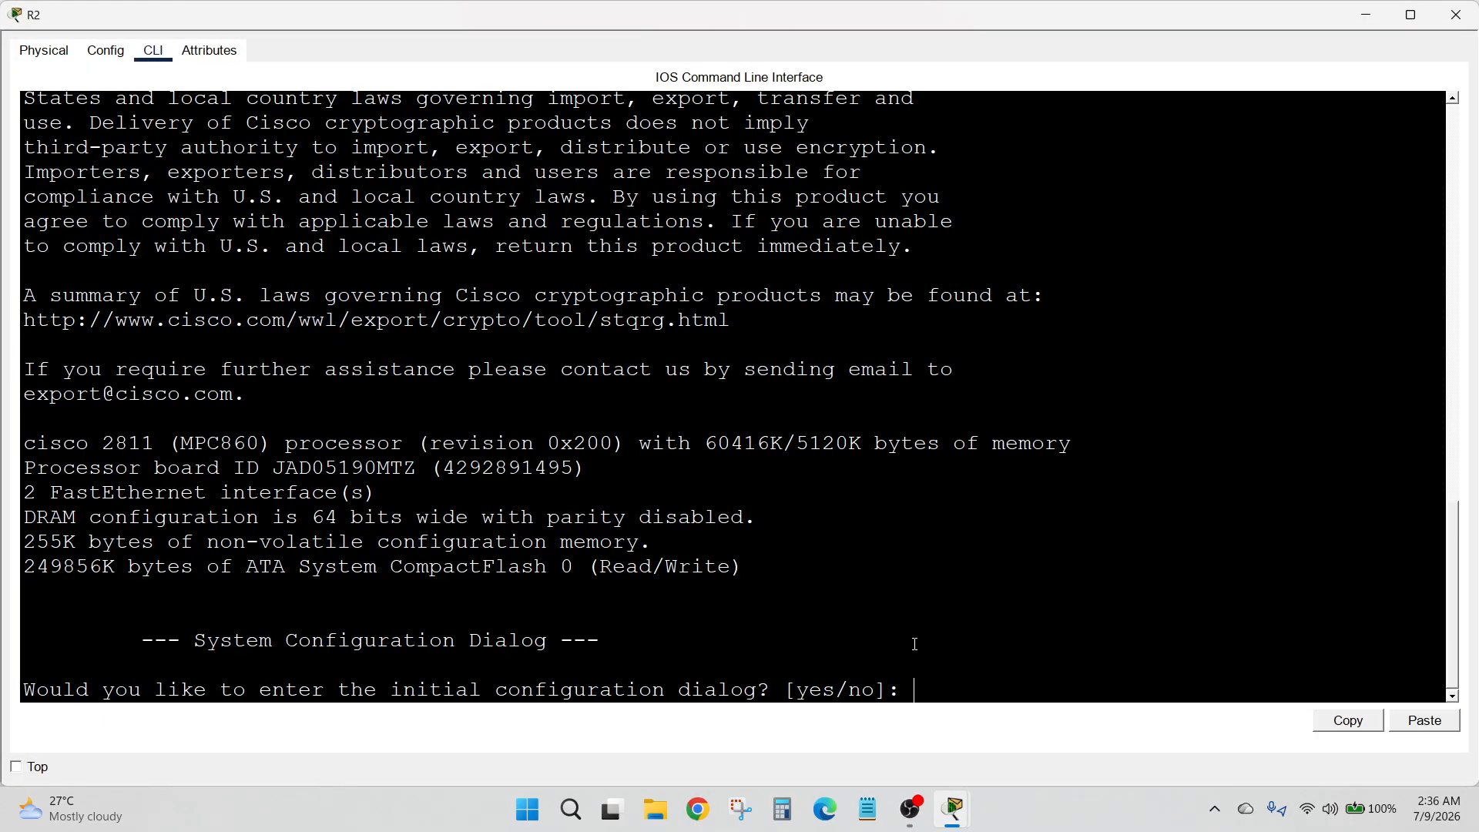
type("n")
key("Return")
key("Return")
type("en")
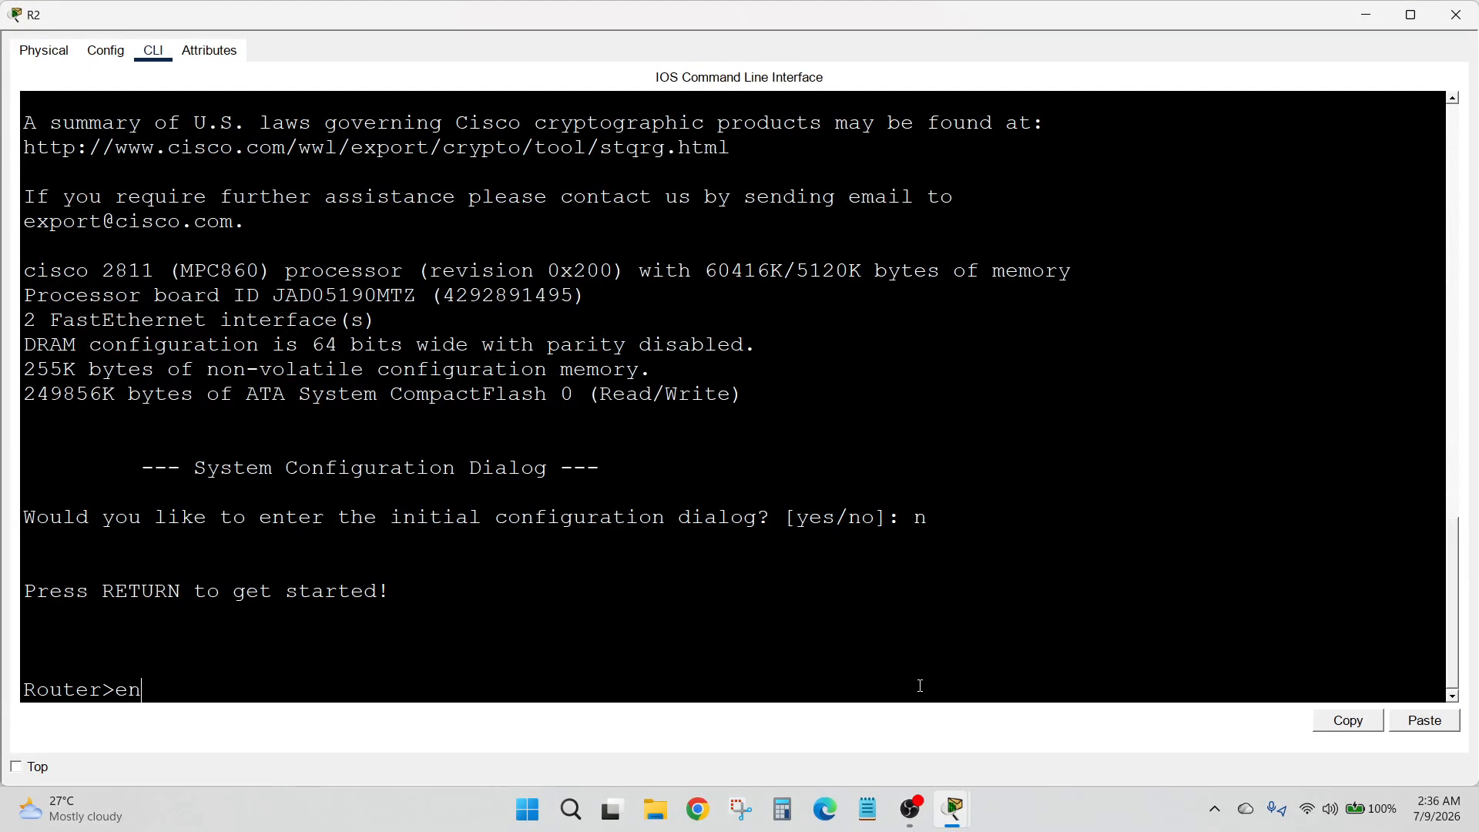
key("Return")
type("conf t")
Set the router's hostname to r2
key("Return")
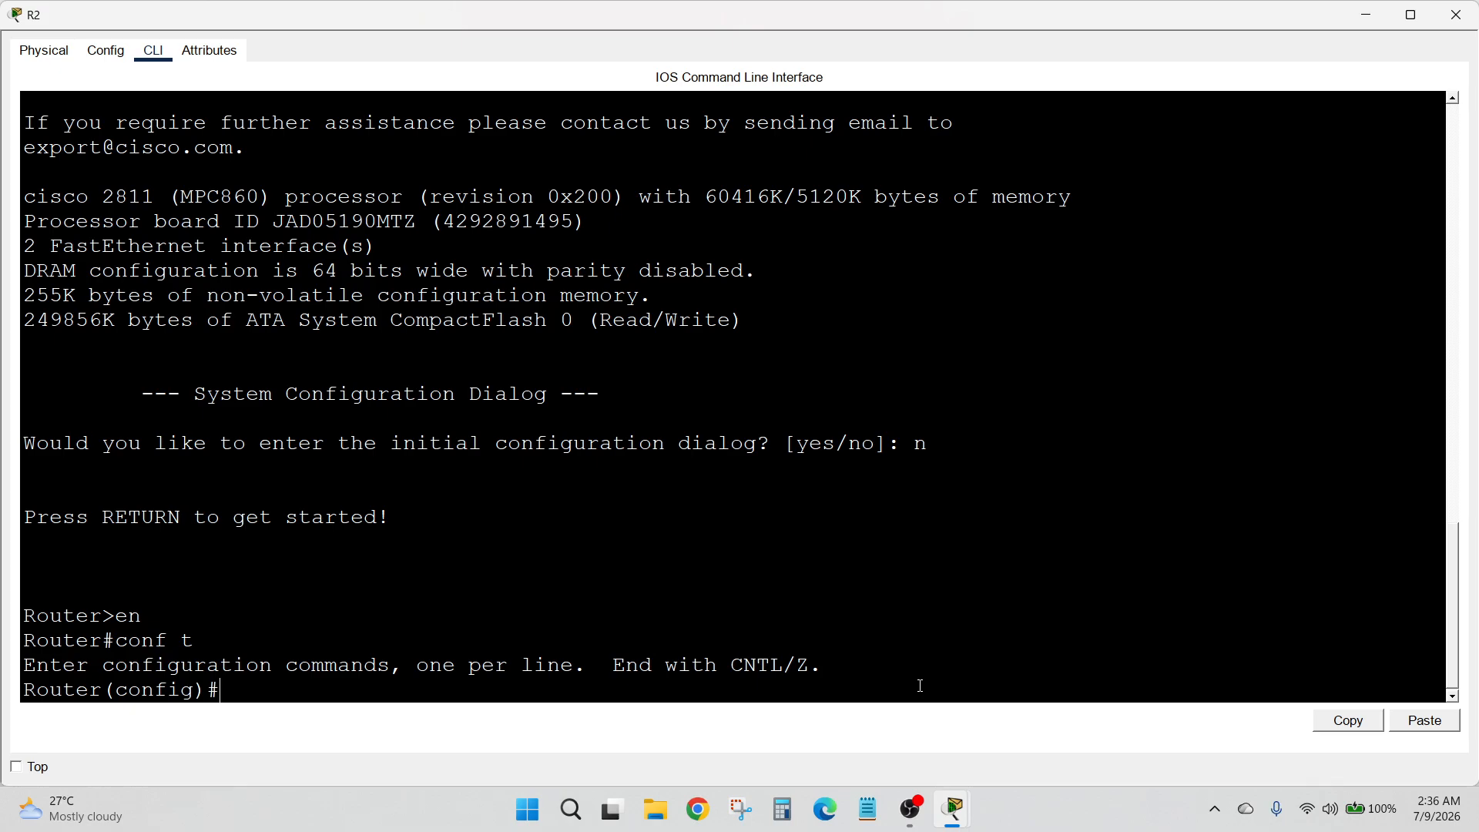
type("hostname r2")
key("Return")
key("Return")
Assign IP address 10.1.1.2 with mask 255.0.0.0 to R2's FastEthernet0/0 interface
type("int g")
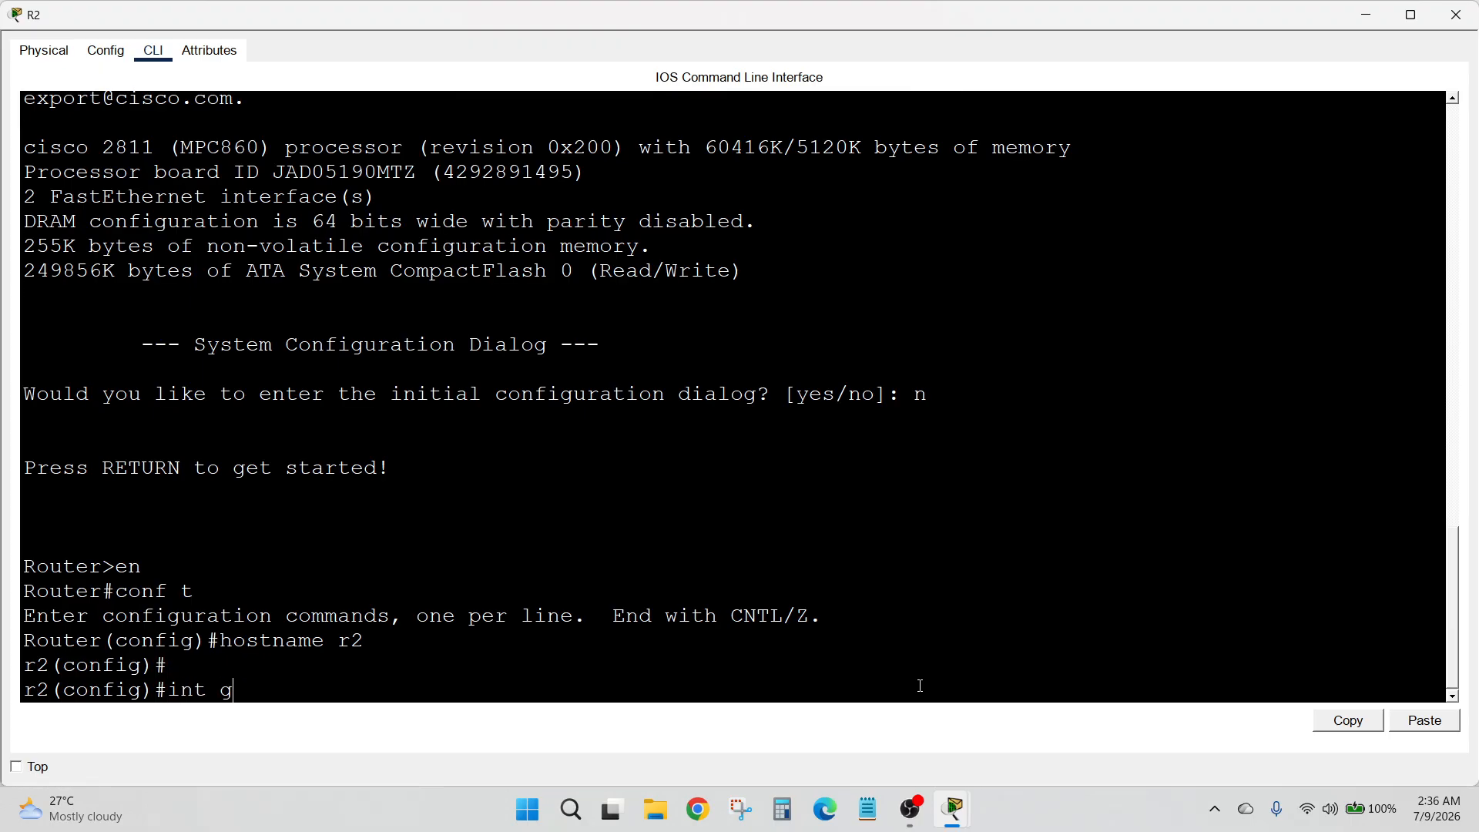
key("BackSpace")
type("f0/0")
key("Return")
type("ip ad")
key("Tab")
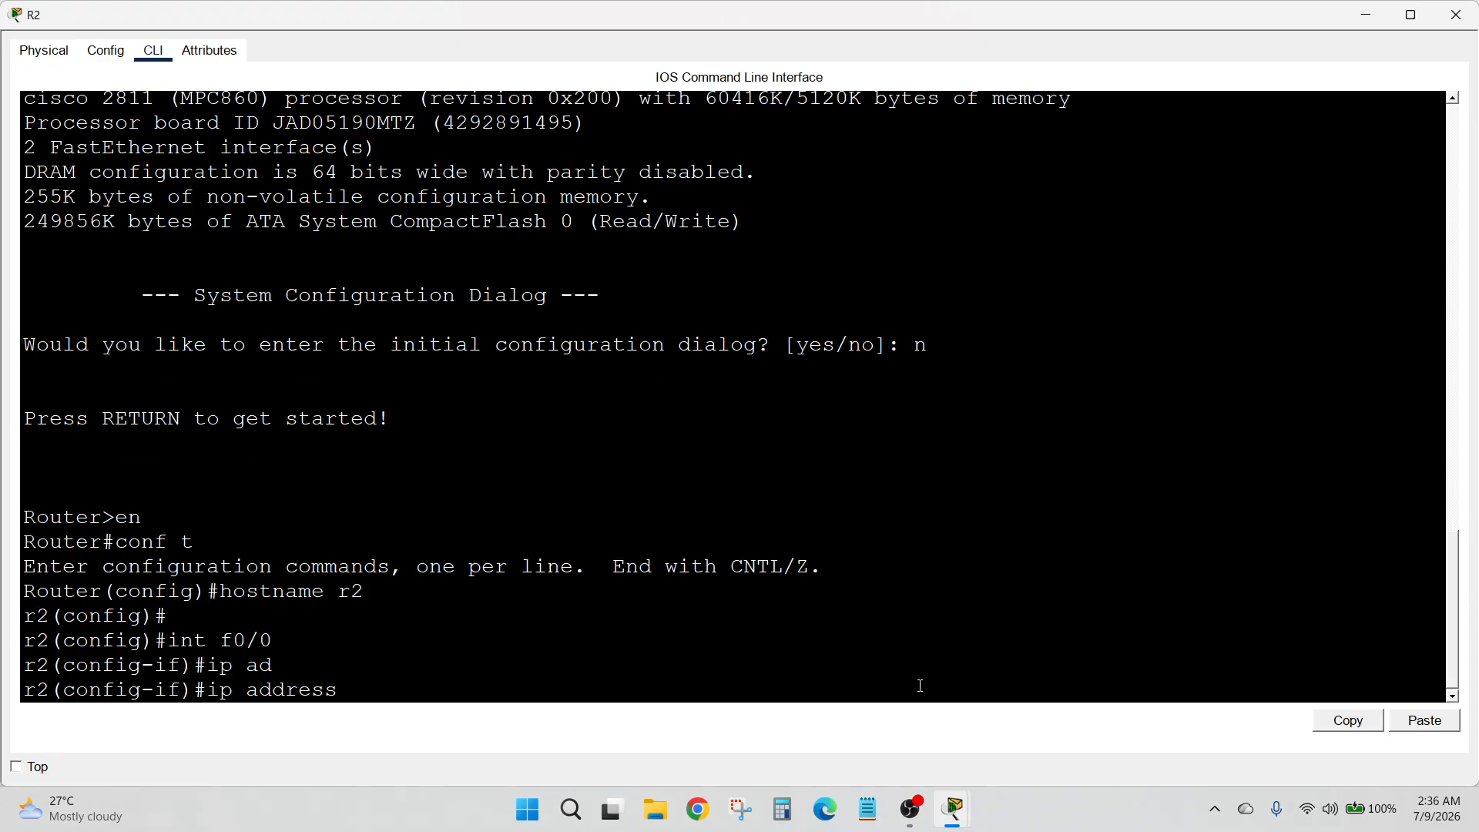
type("10.1.1.2 255.0.0.0")
key("Return")
Enable R2's FastEthernet0/0 interface with no shutdown
type("no sh")
key("Tab")
key("Return")
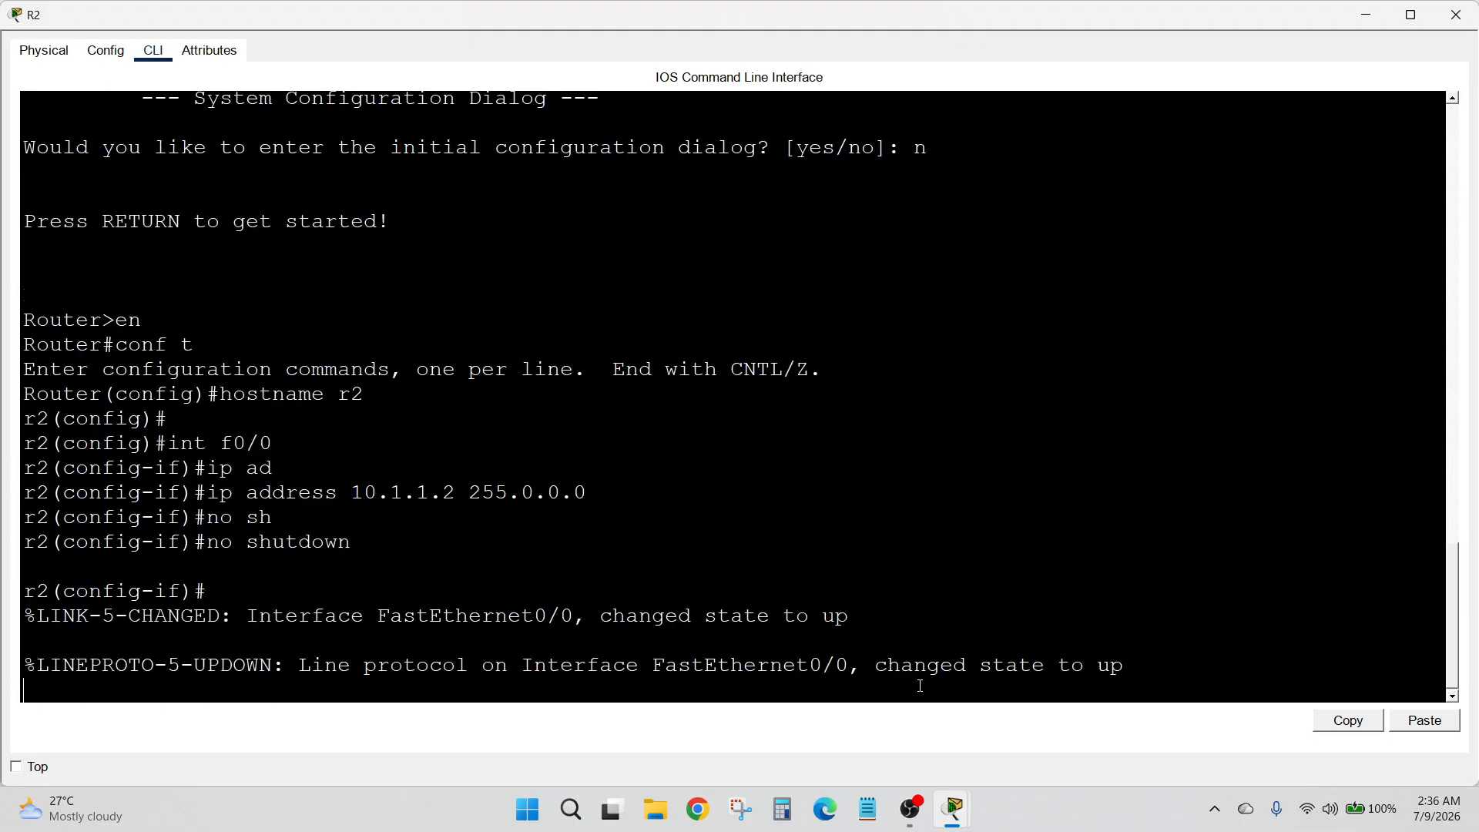
key("Return")
Create loopback interface 0 on R2 and enter its configuration mode
type("int lo ")
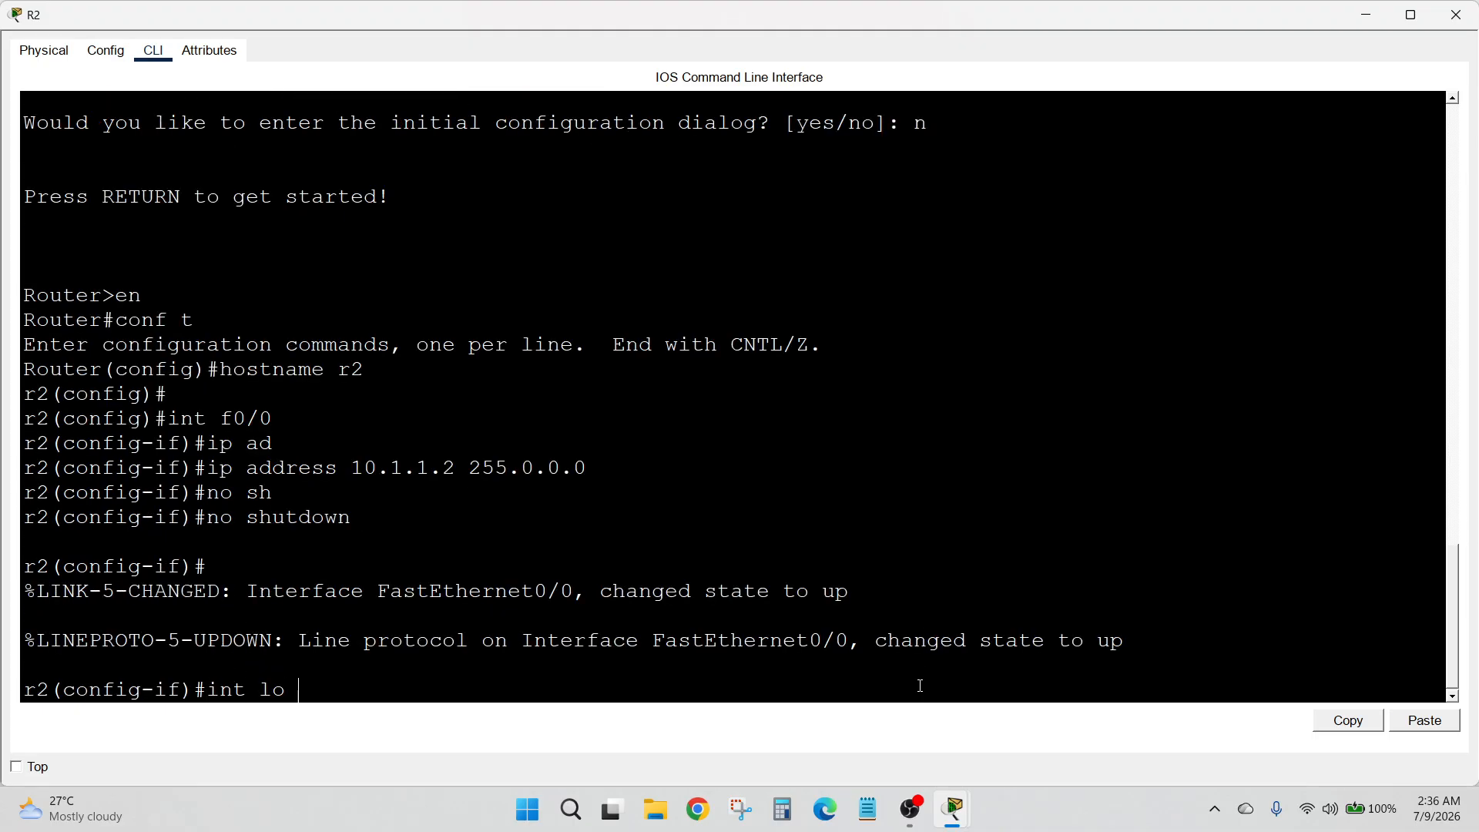
type("0")
key("Return")
Assign IP address 1.1.1.1 with mask 255.0.0.0 to R2's loopback 0 and return to privileged mode
type("ip ad")
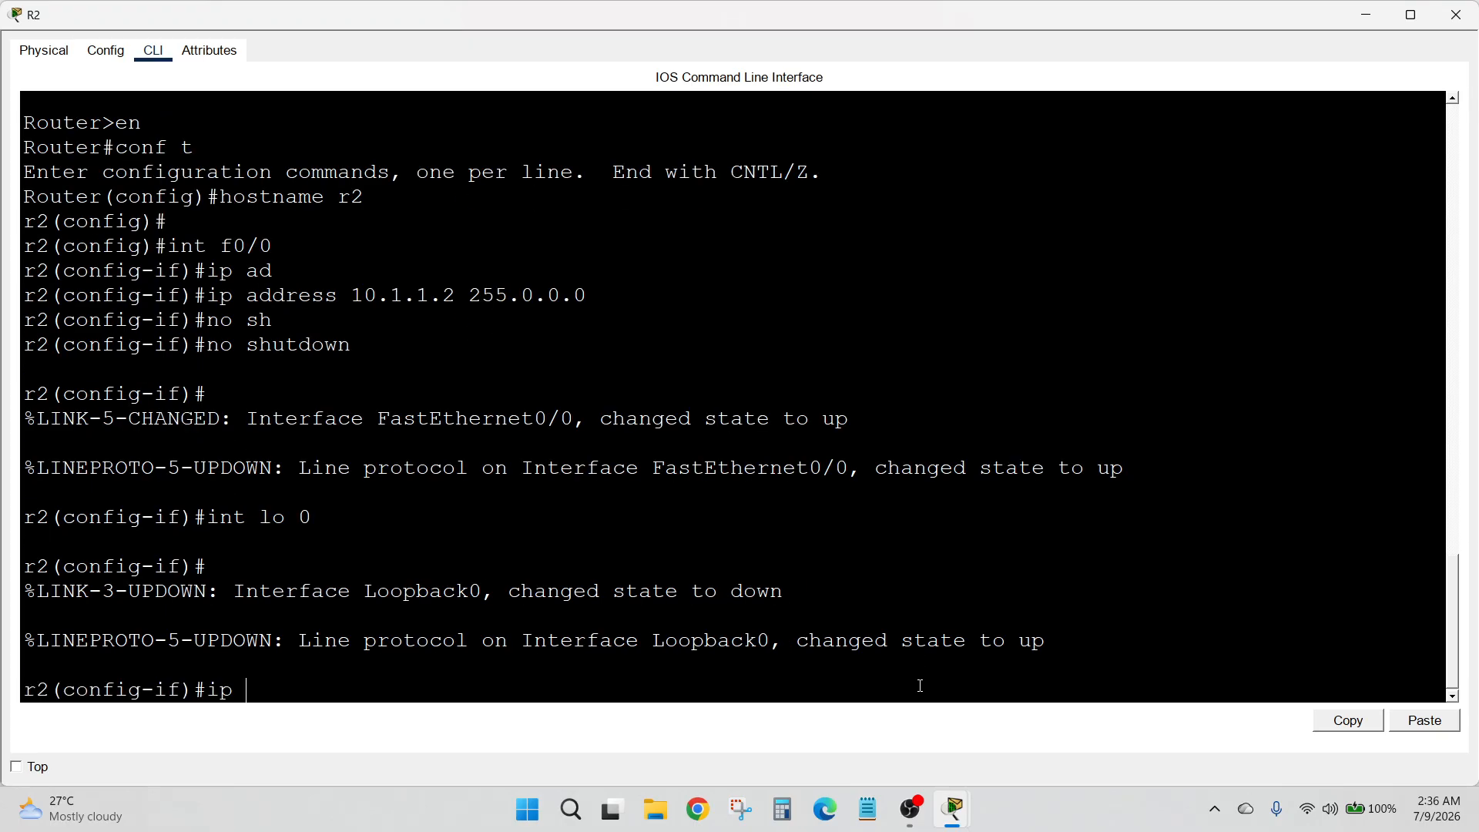
key("Tab")
type("1.1.1")
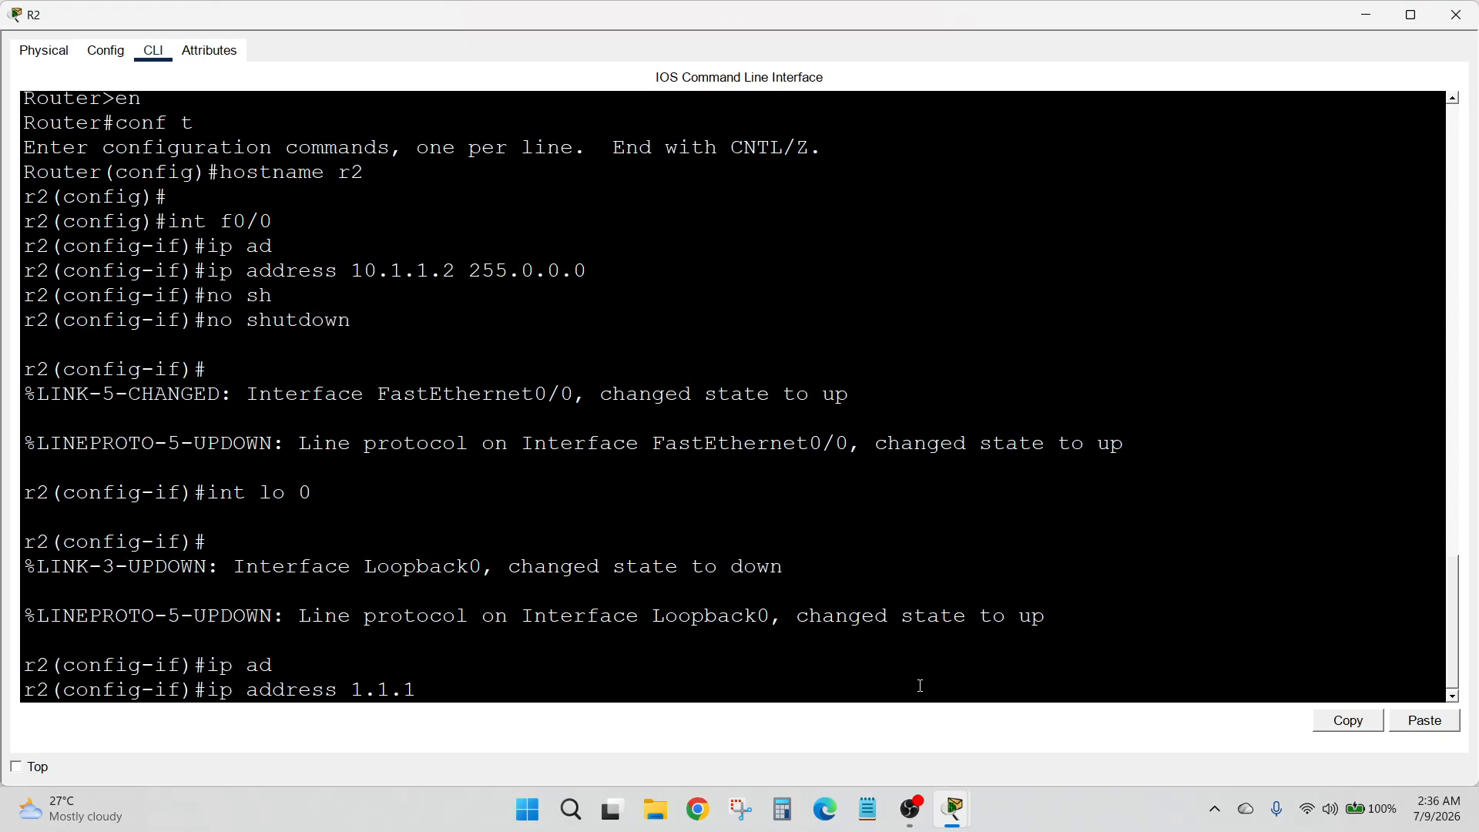
type(".1 255.0.0.0")
key("Return")
type("ex")
key("Return")
type("ex")
key("Return")
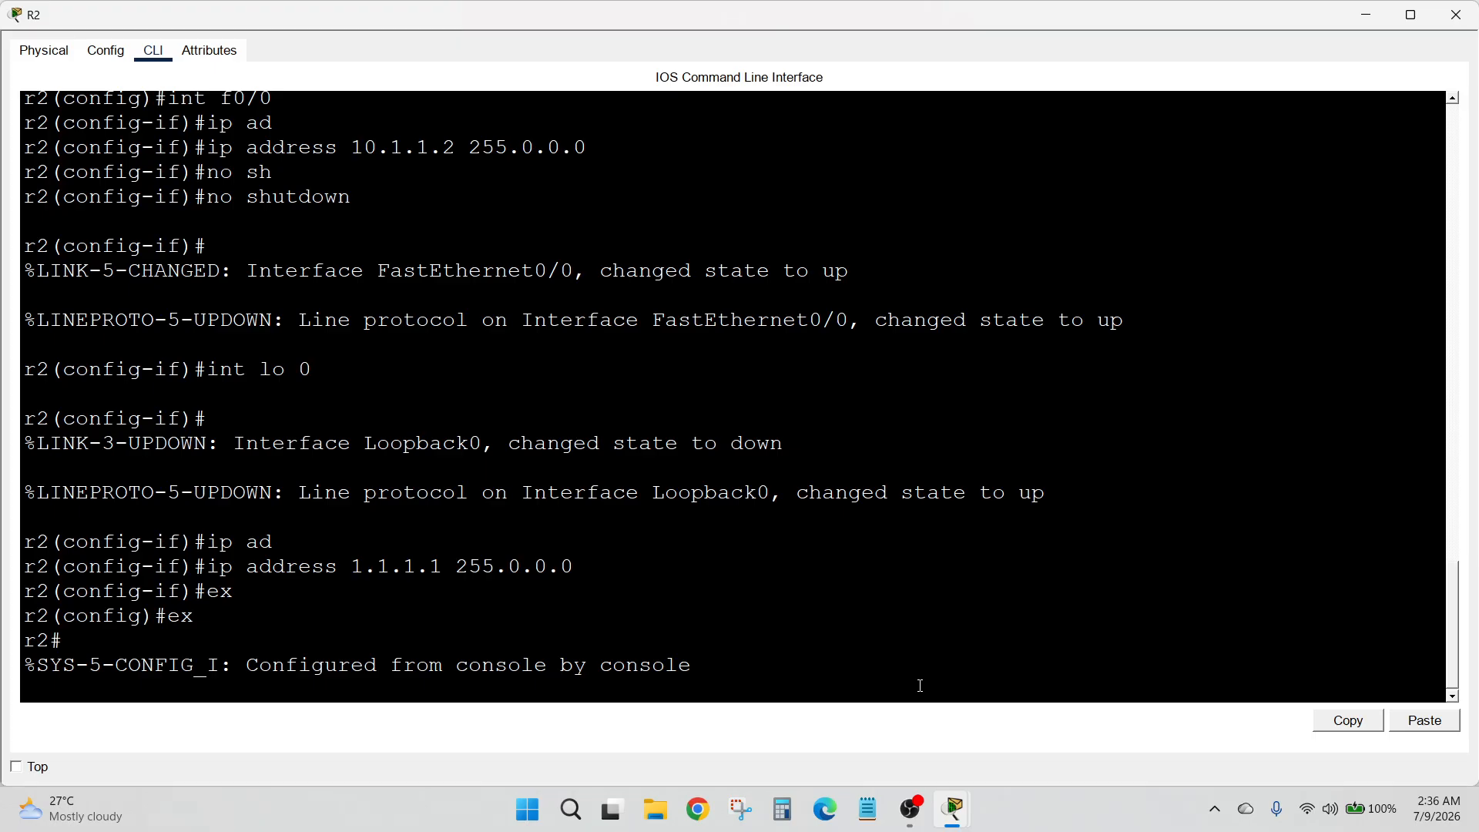
Run show ip int brief on R2, check the FastEthernet0/0 and Loopback0 addresses, and close the router window
type("show uip")
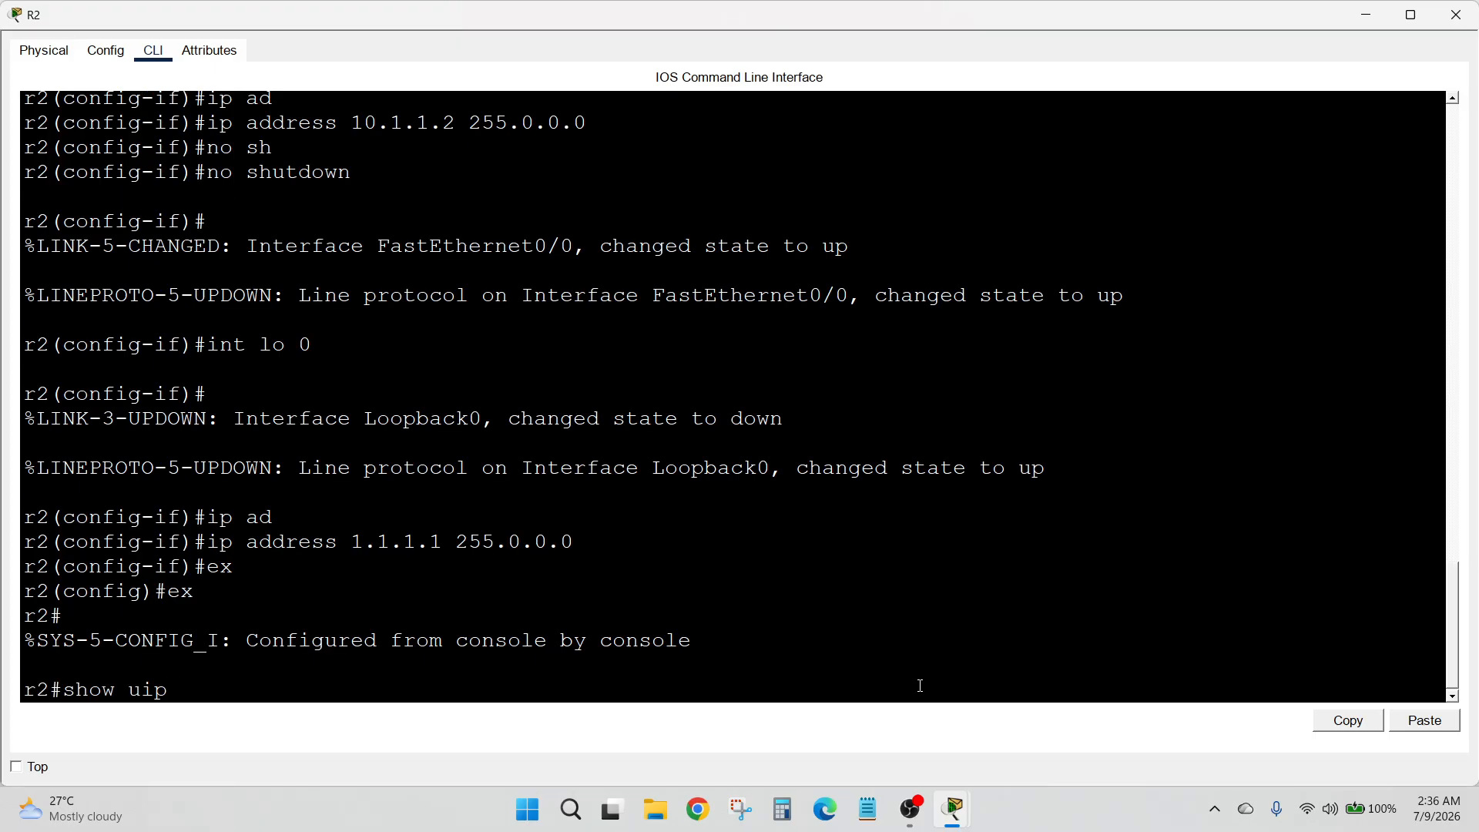
key("BackSpace")
key("BackSpace")
key("BackSpace")
type("ip int br")
key("Tab")
key("Return")
key("Return")
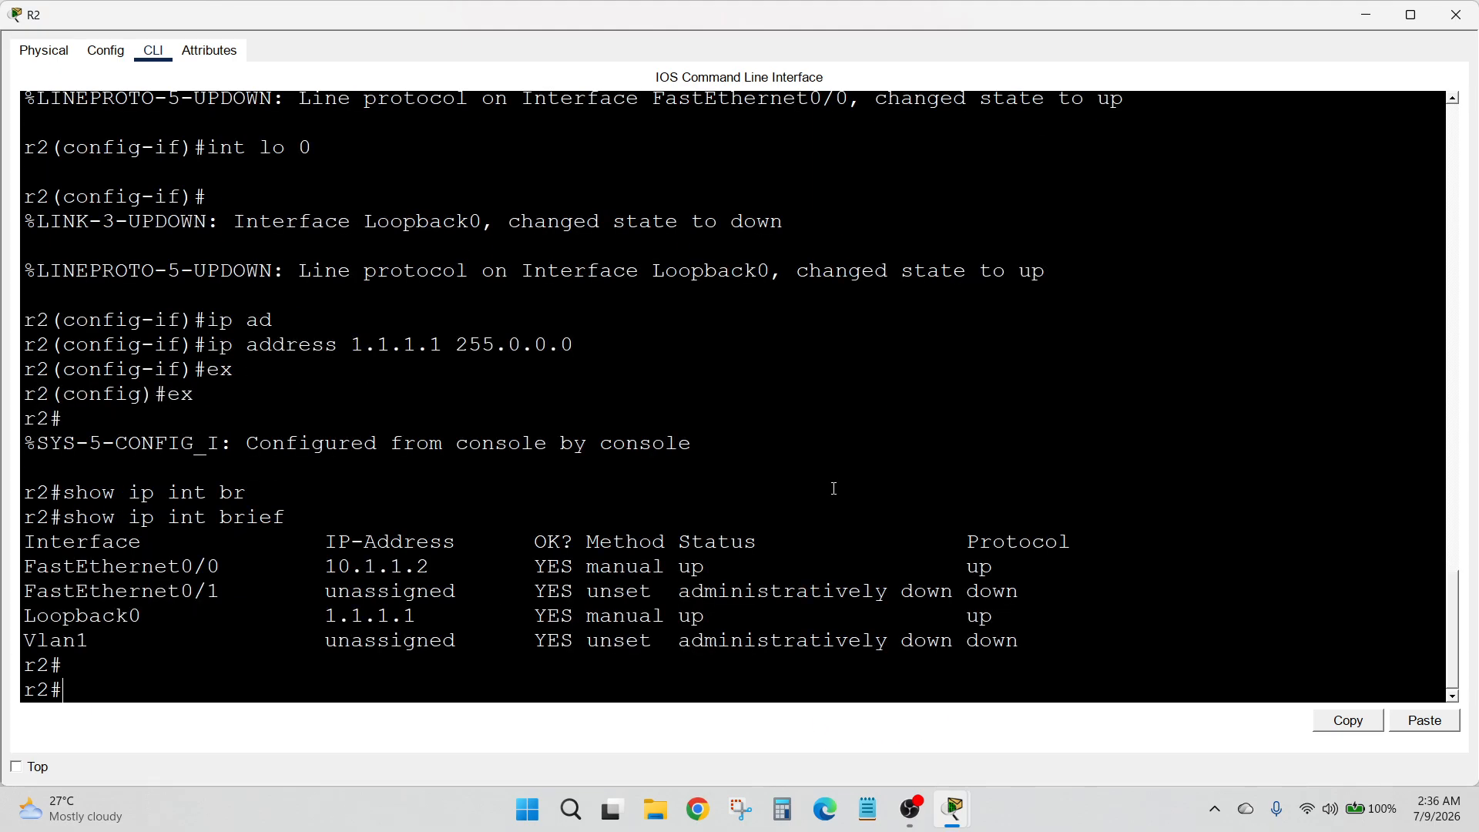
left_click_drag(312, 593, 522, 642)
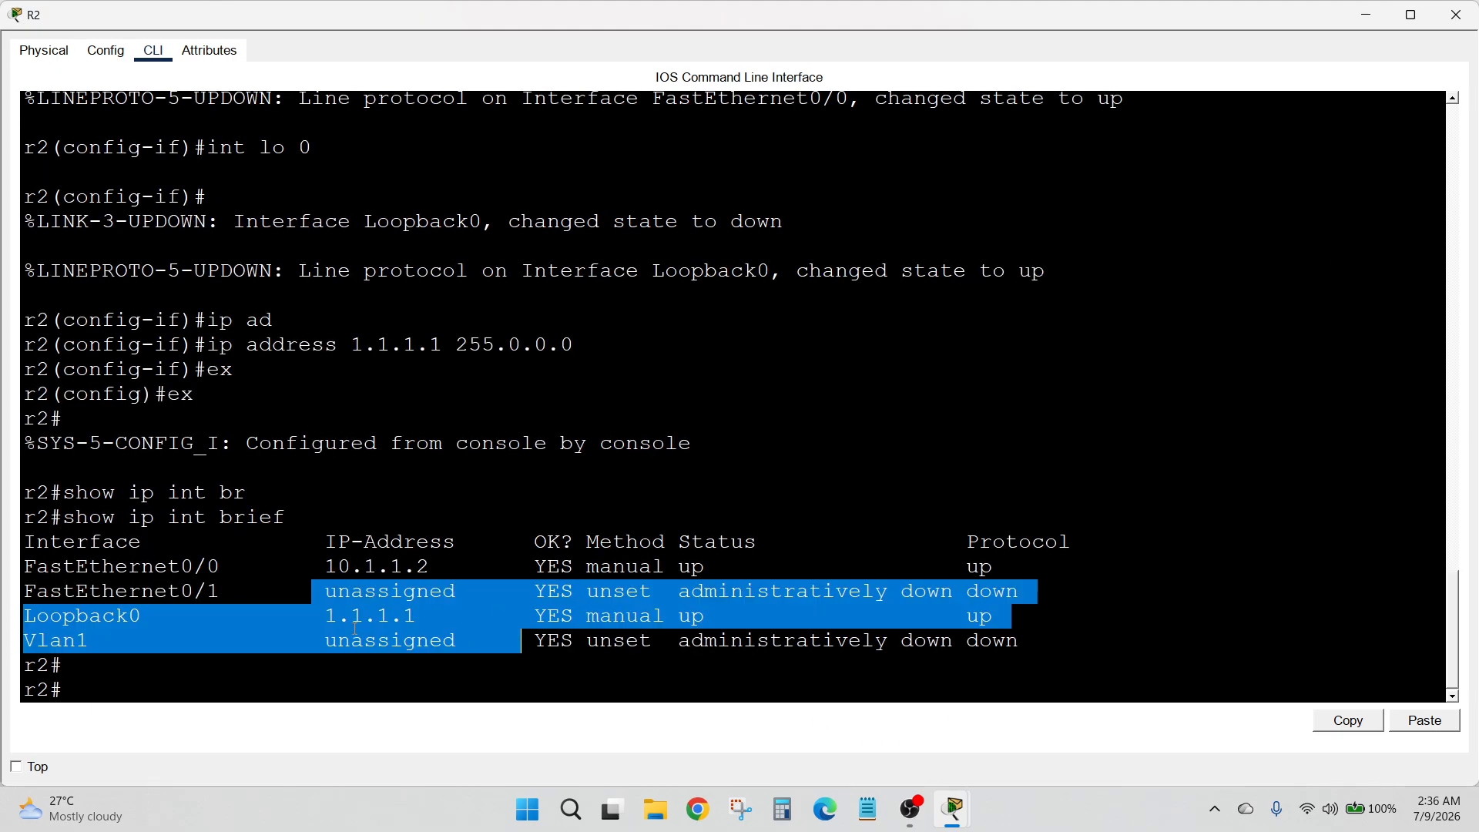
left_click(341, 556)
left_click(1456, 14)
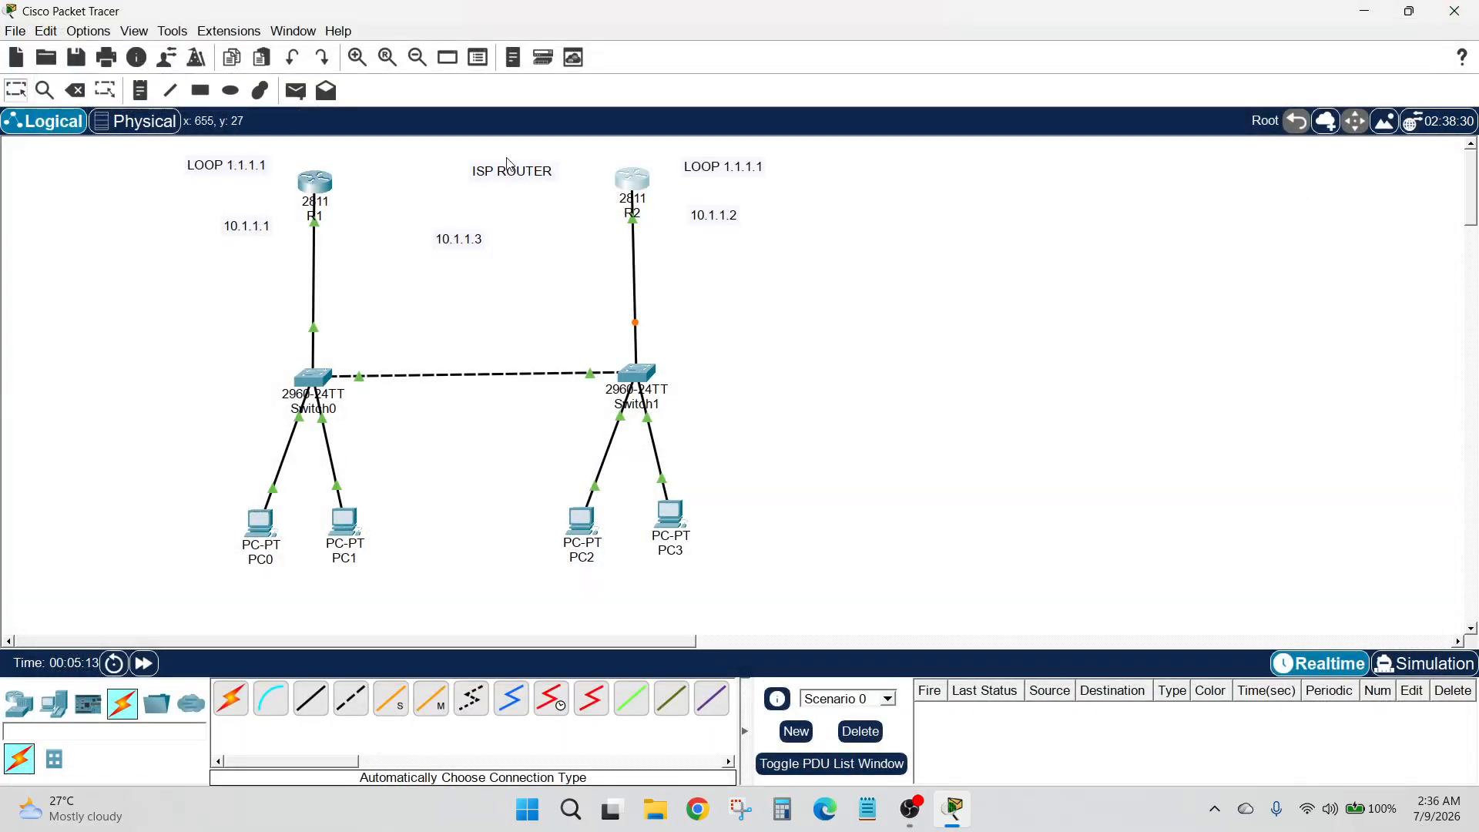
Fast-forward the simulation time and enter configuration mode for R1's FastEthernet0/0 interface
left_click(146, 664)
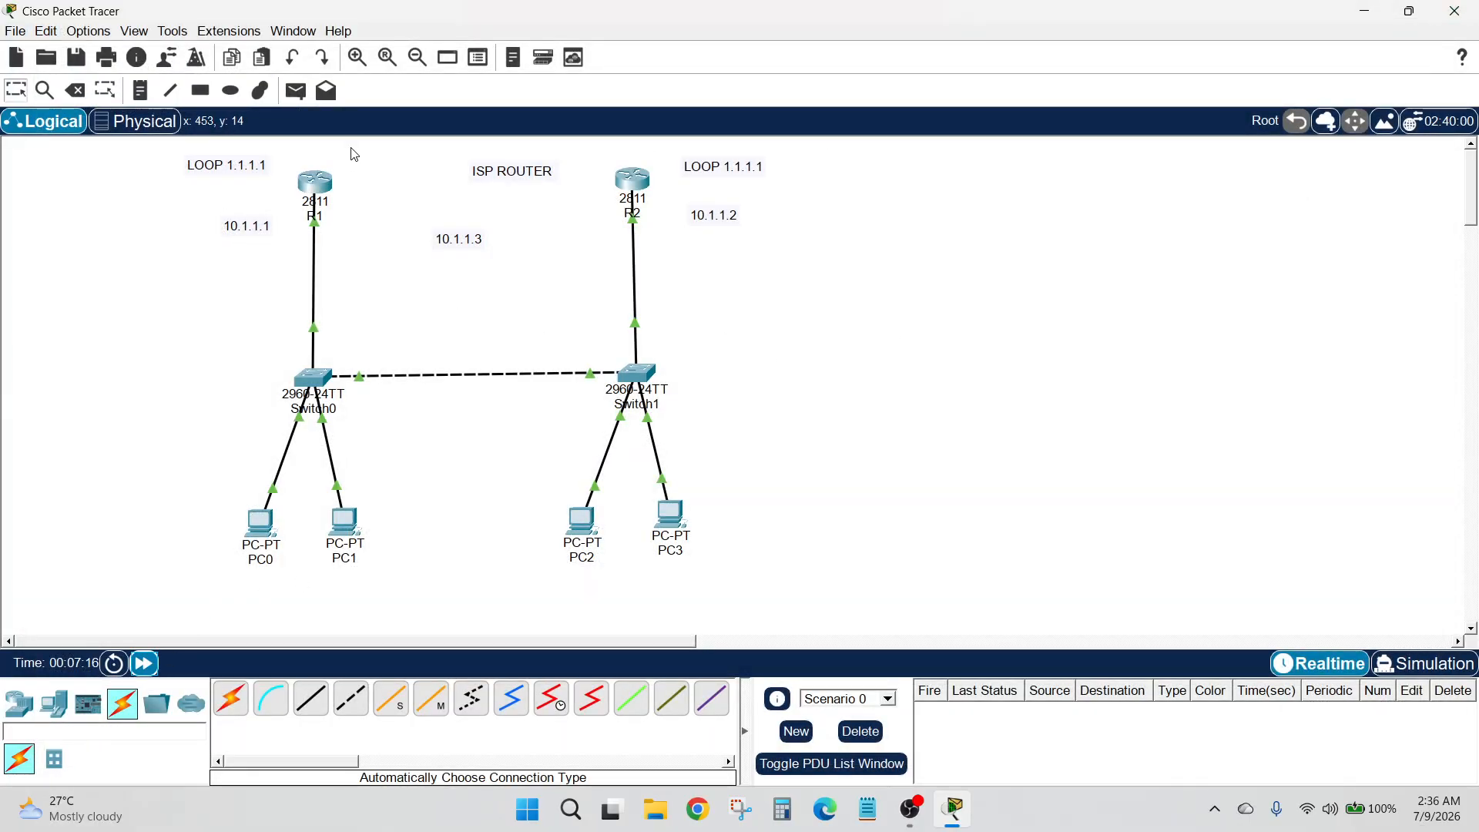
left_click(316, 181)
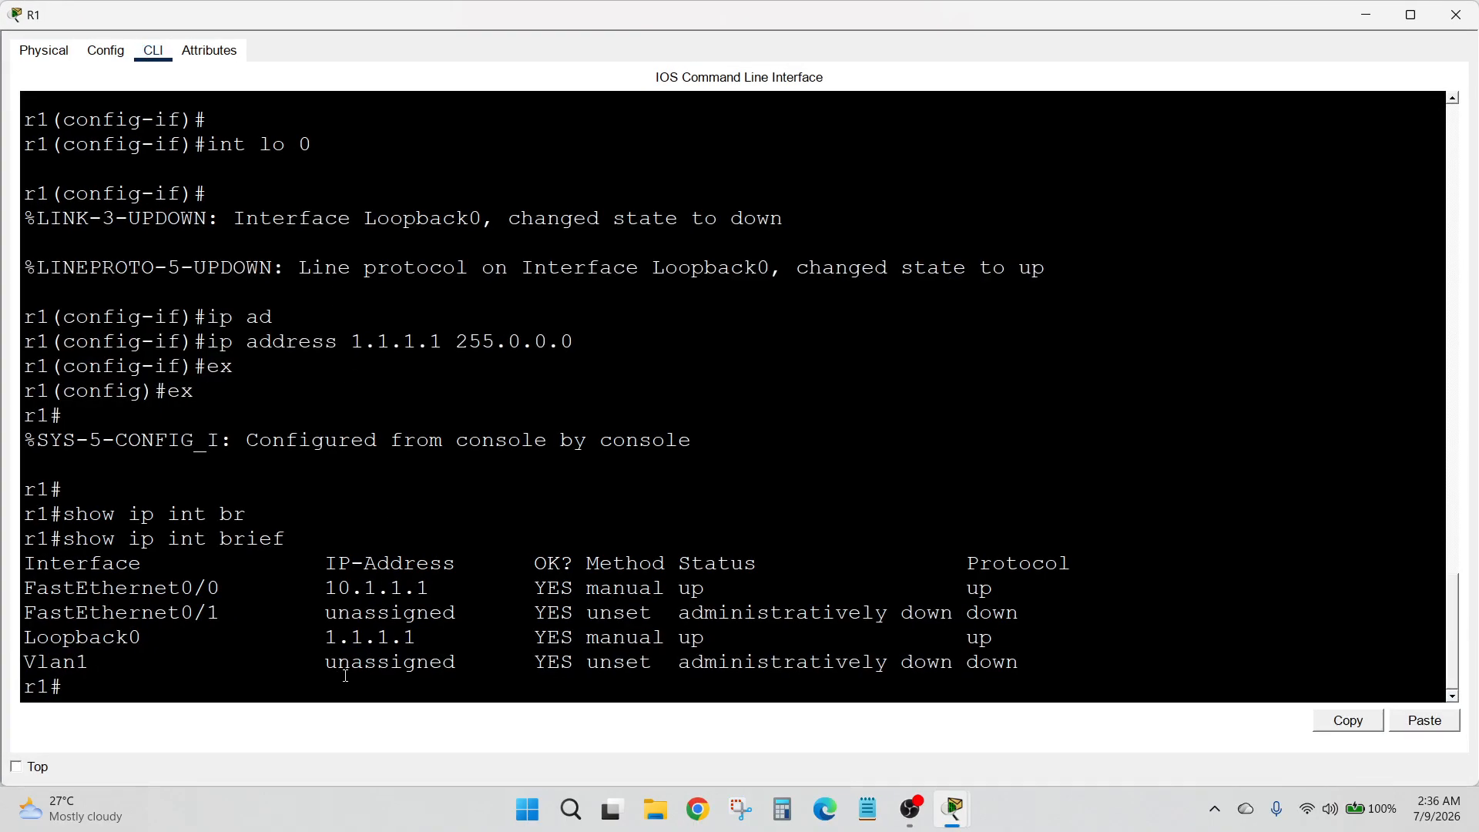
key("Return")
type("conf t")
key("Return")
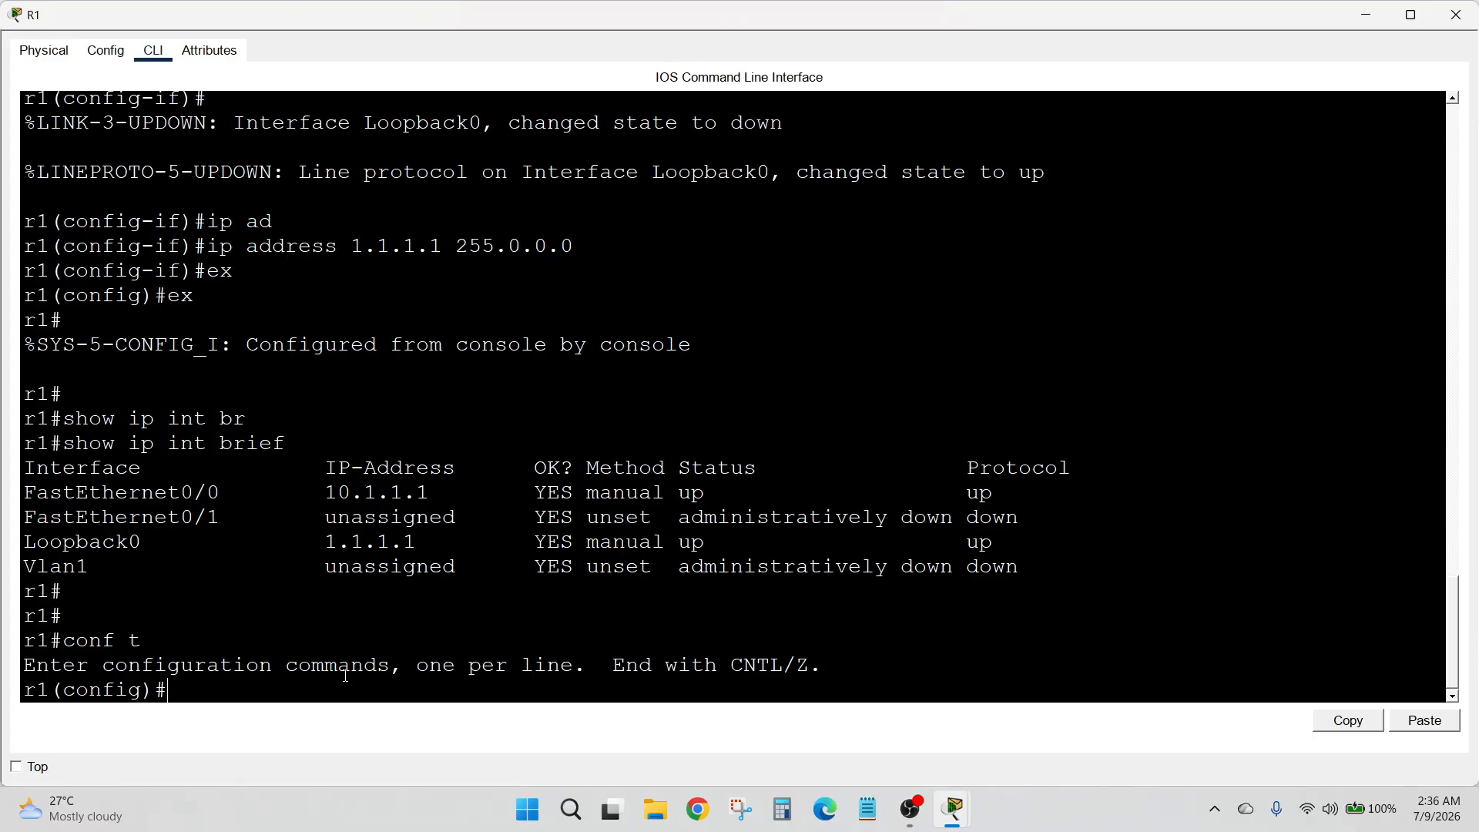
type("int f0/0")
key("Return")
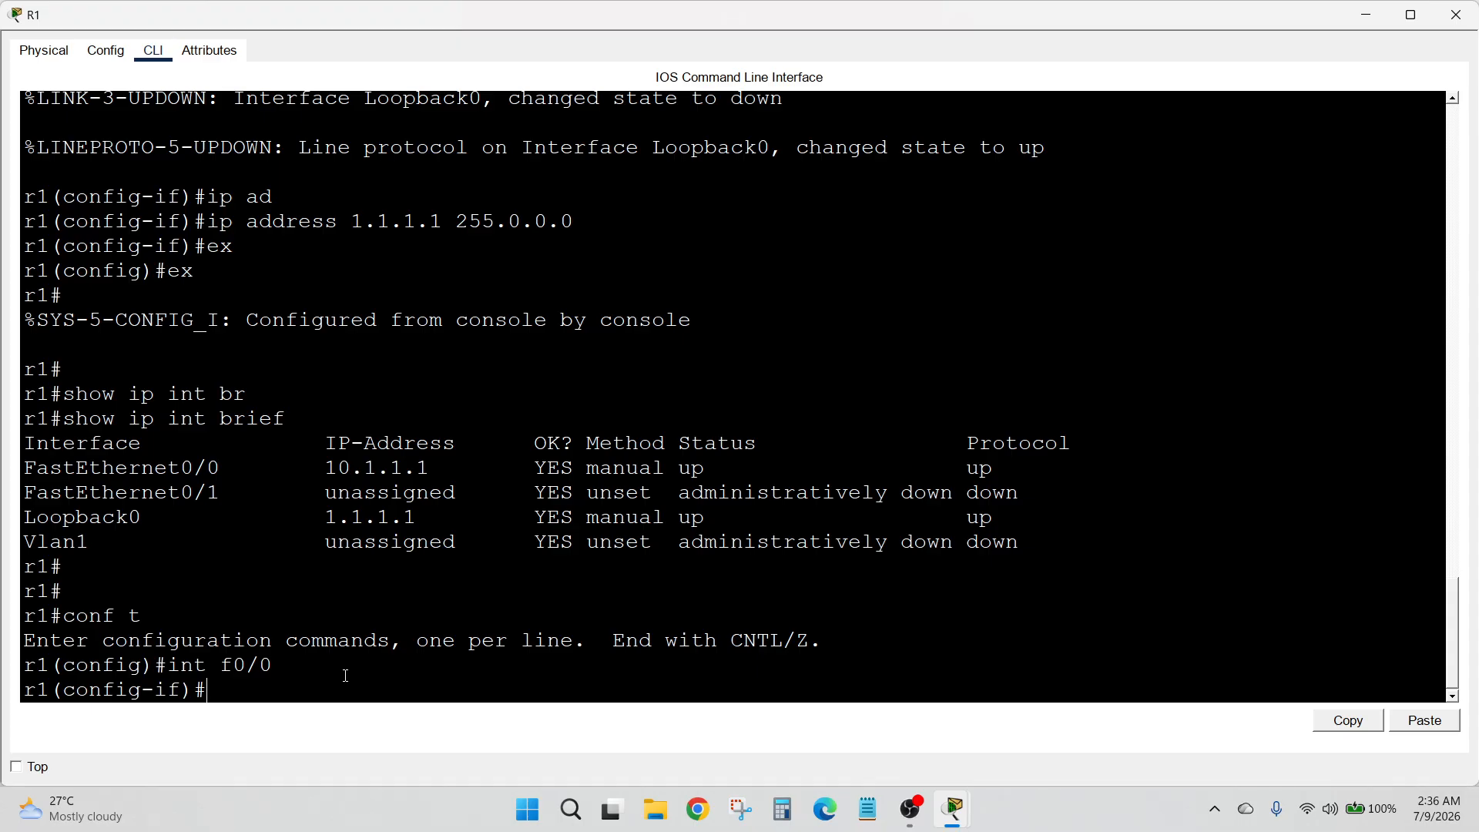
List the standby options on R1's FastEthernet0/0 and begin a standby 1 ip command without submitting it
type("sta")
key("Tab")
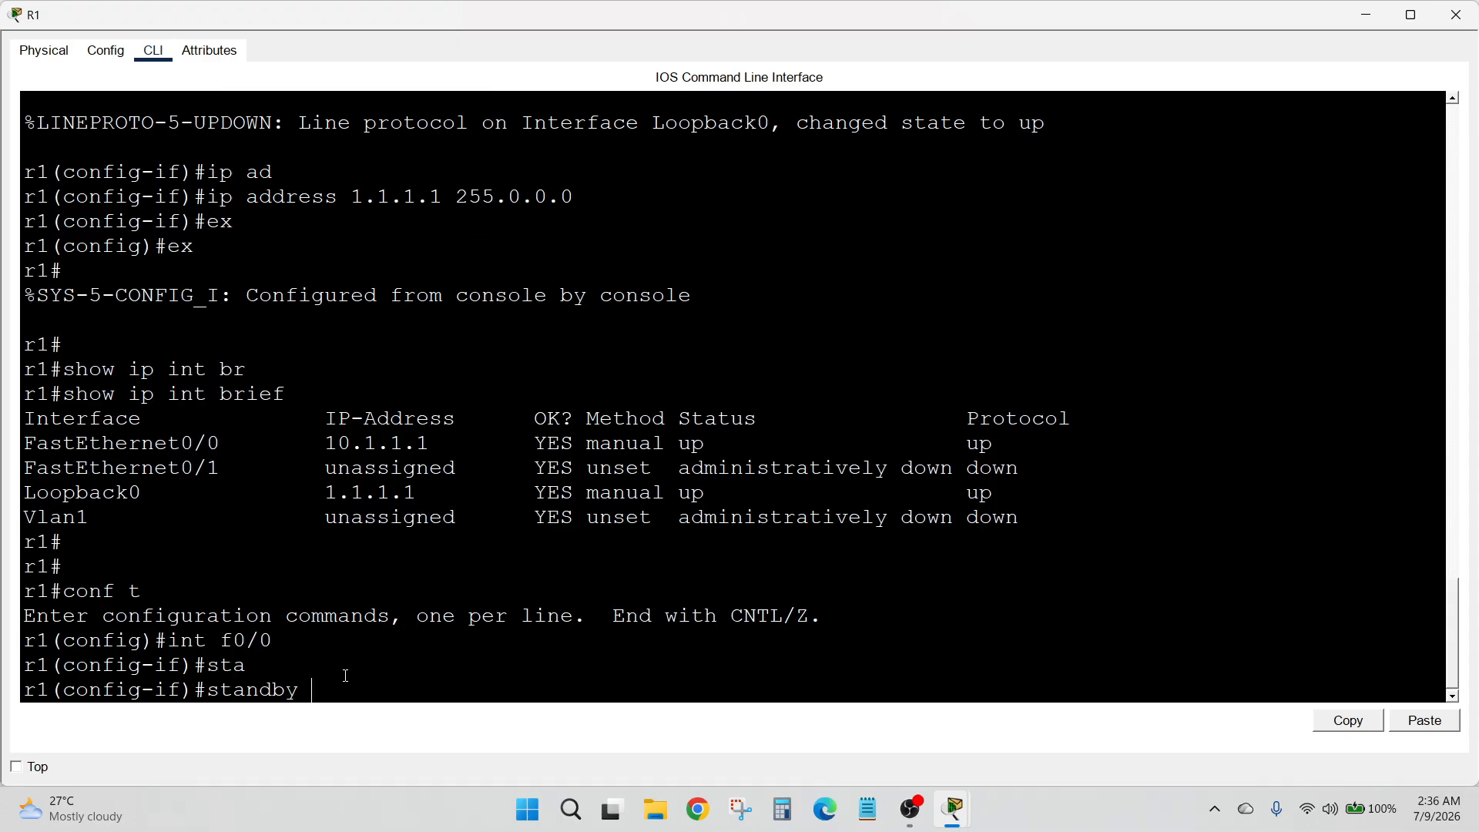
type("?")
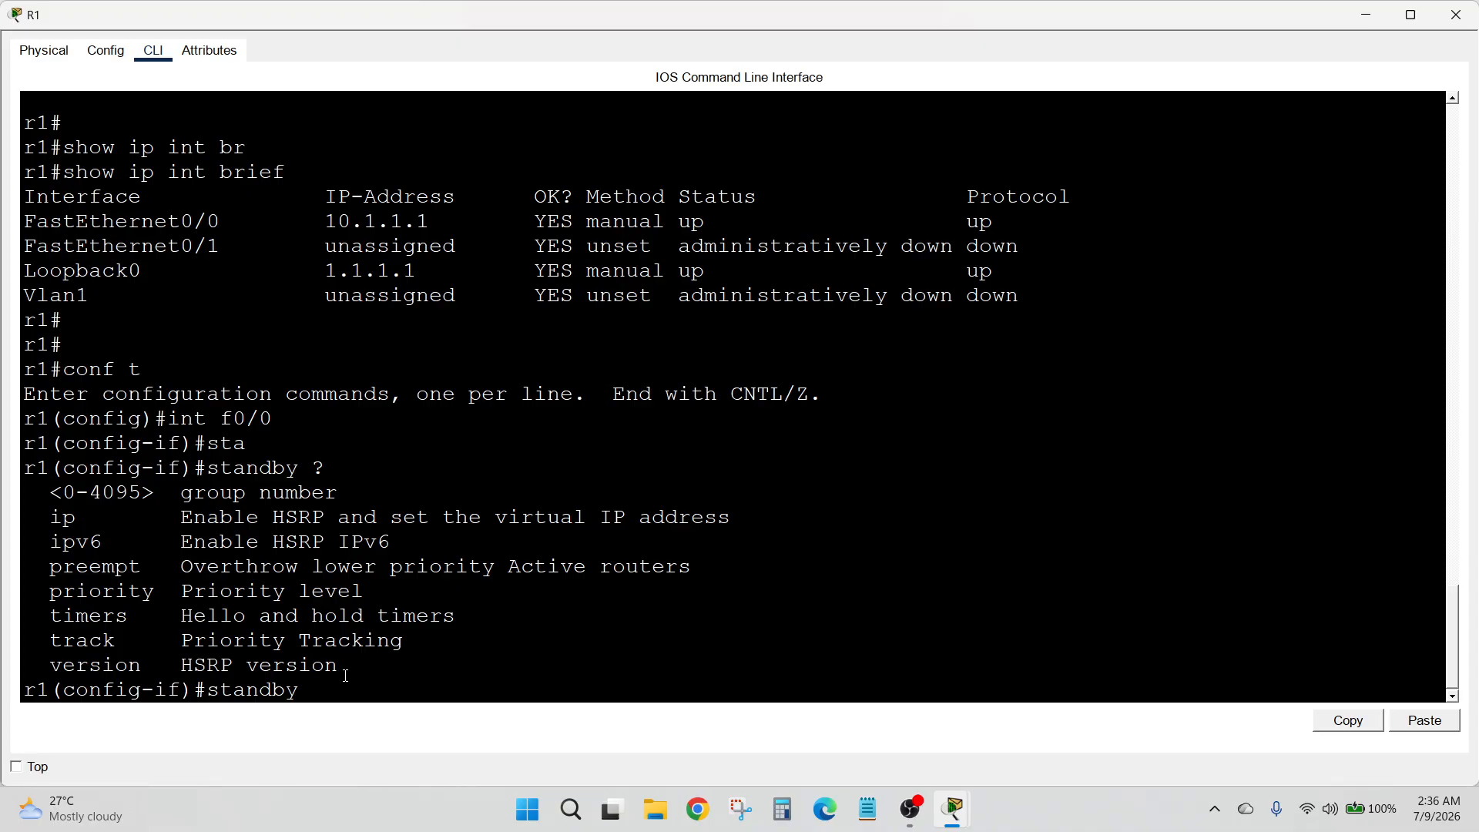
type("1 per")
key("BackSpace")
key("BackSpace")
type("ip")
Minimize R1's window and highlight the 10.1.1.3 gateway label between the two routers in the topology
left_click(1366, 15)
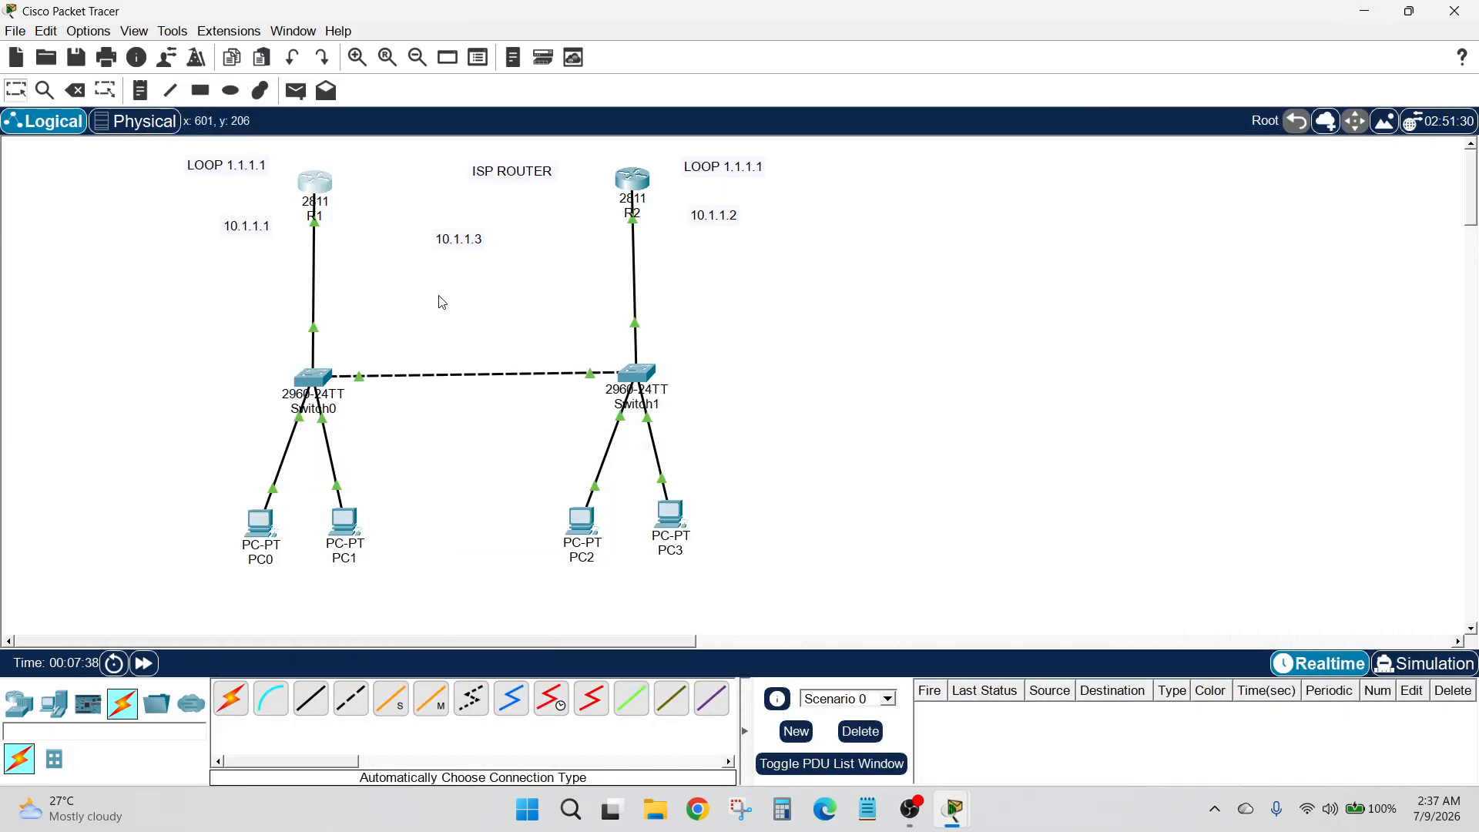
left_click_drag(406, 222, 516, 278)
left_click_drag(424, 214, 488, 253)
left_click_drag(393, 200, 481, 270)
left_click(478, 262)
left_click_drag(447, 220, 510, 257)
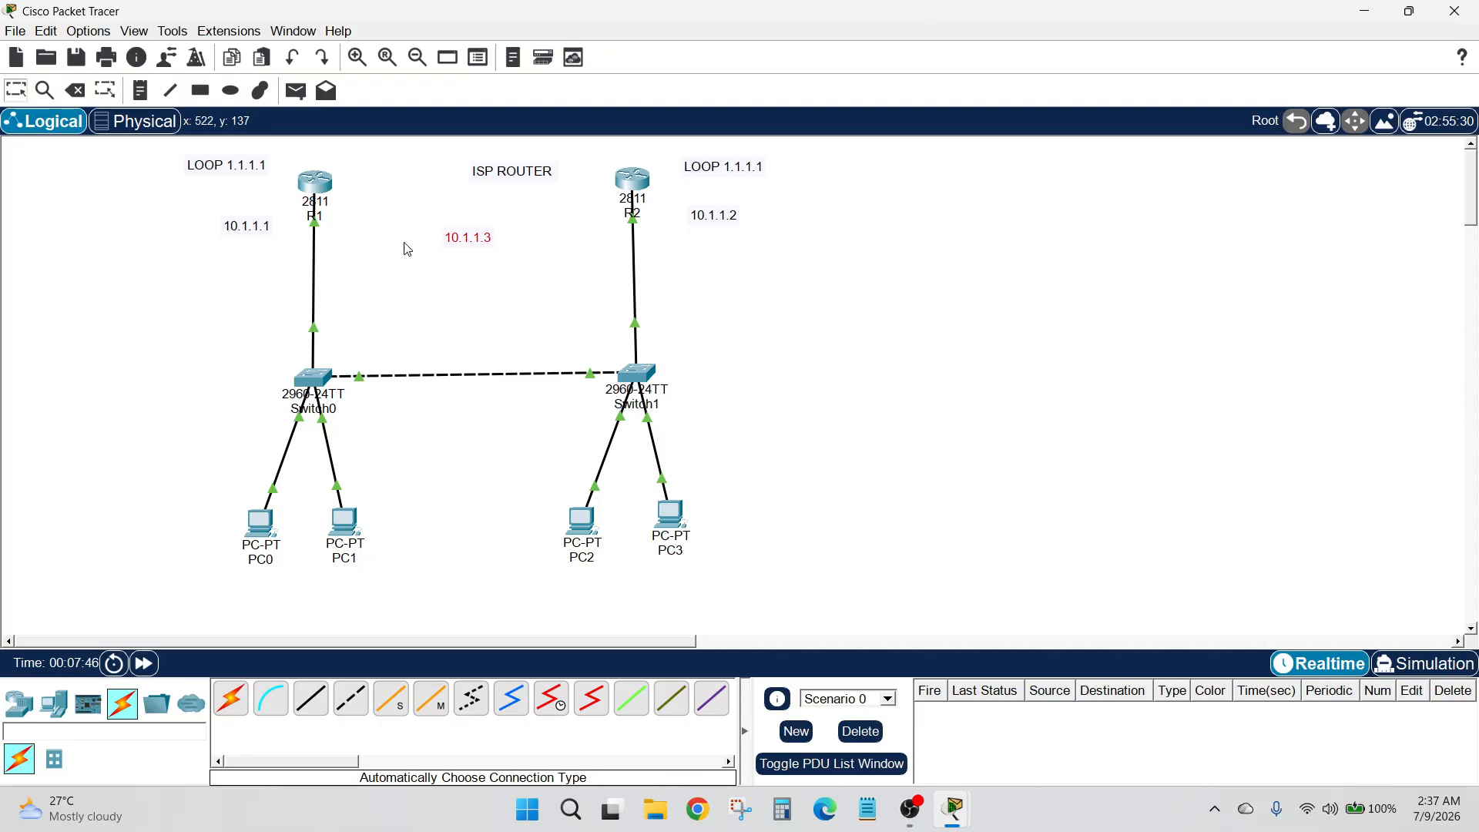
Set R1's standby group 1 virtual IP to 10.1.1.3, return to privileged mode, and close the router window
left_click(324, 185)
type("10.1.1.3")
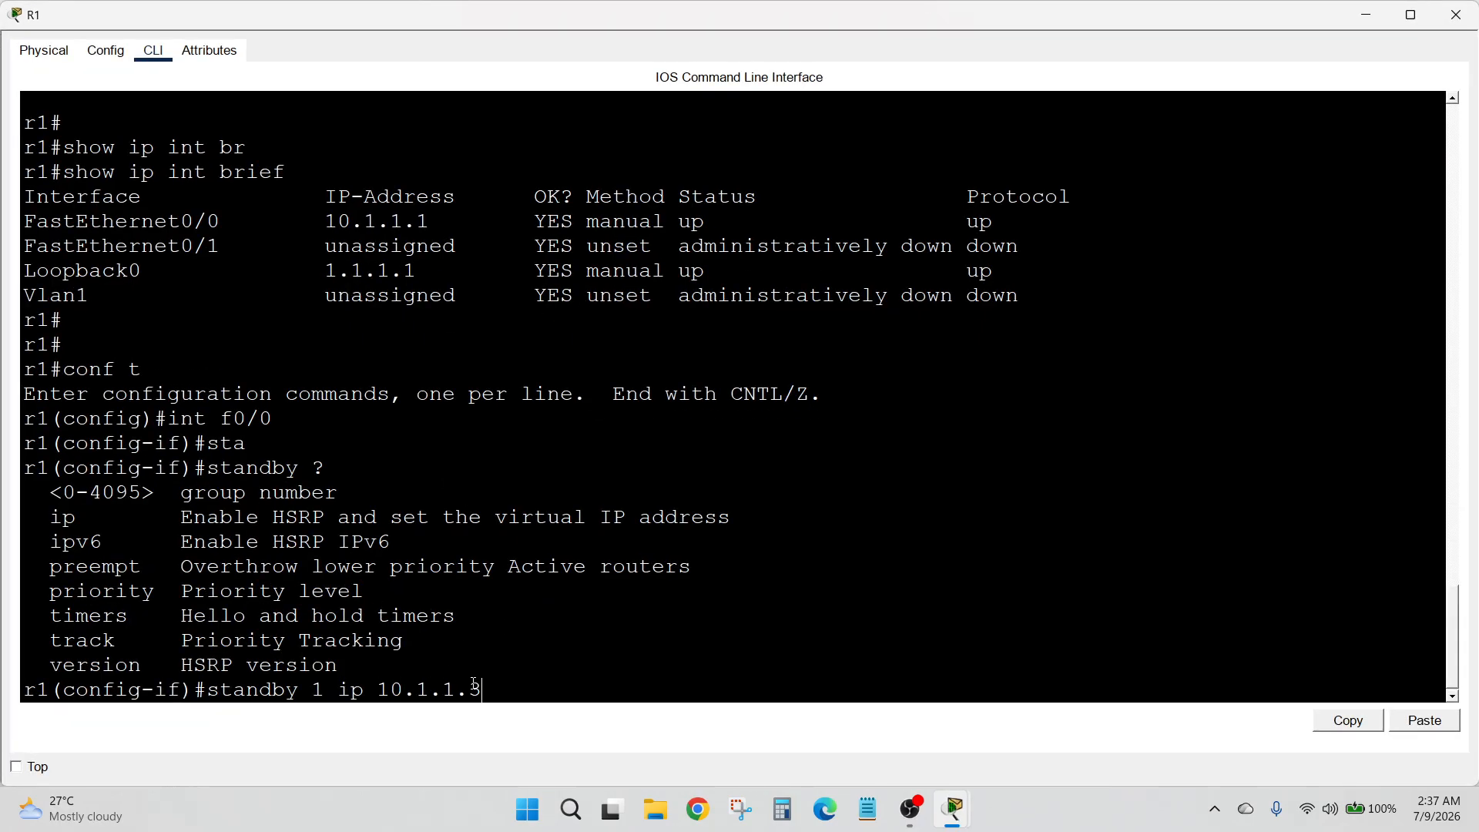
key("Return")
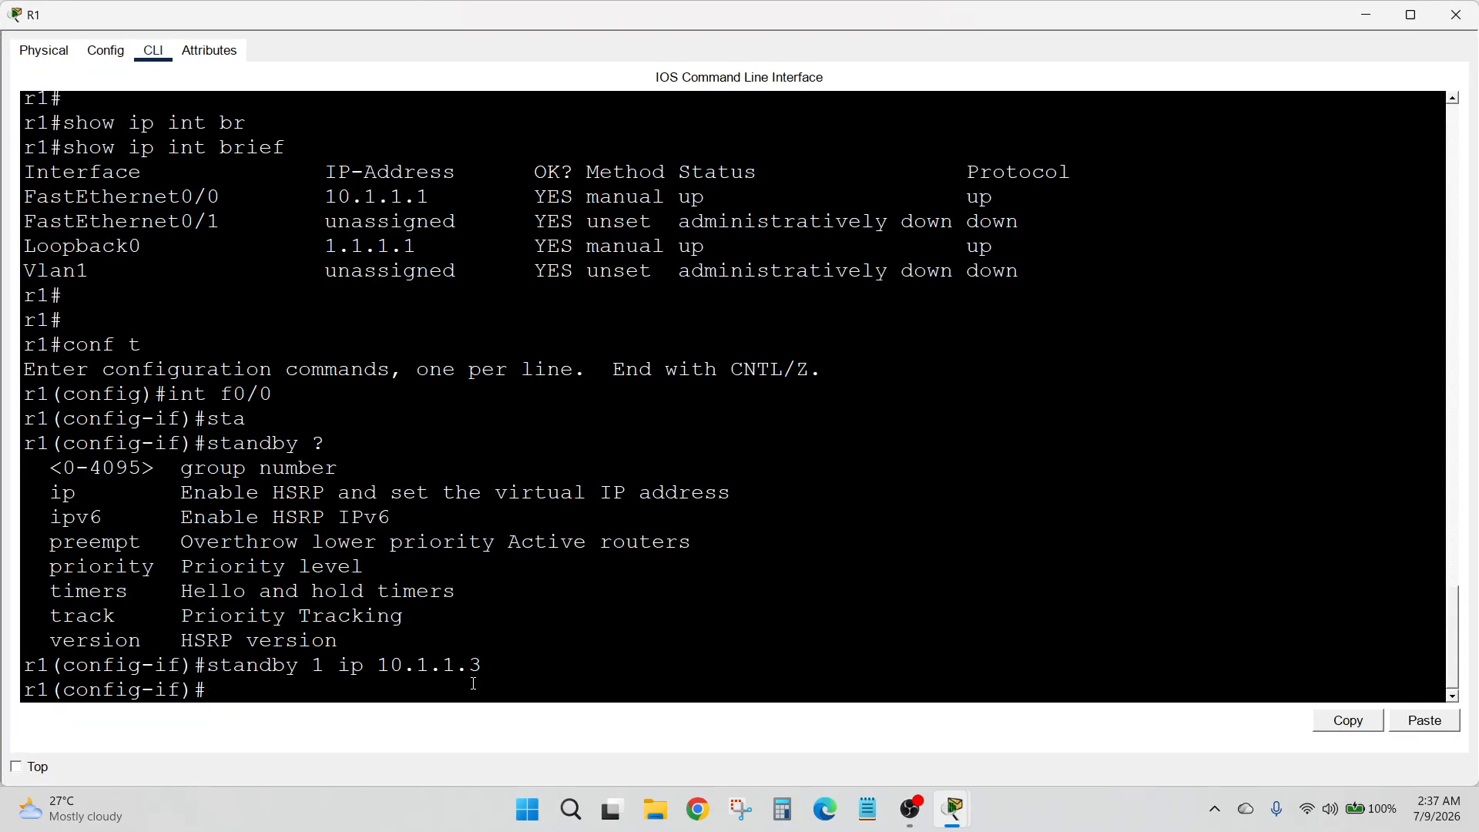
type("ex")
key("Return")
type("ex")
key("Return")
key("Return")
key("Return")
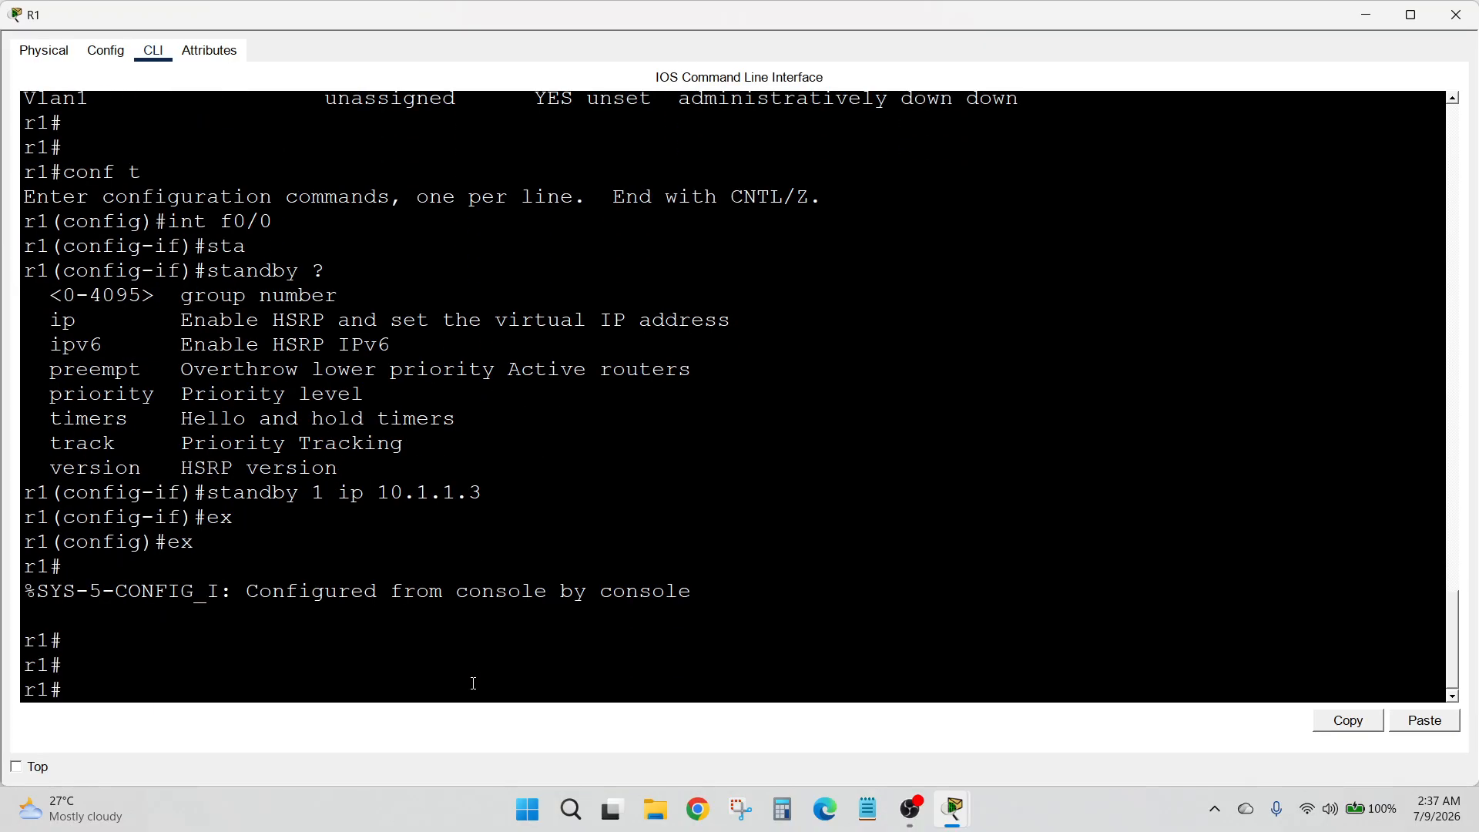
left_click(1455, 15)
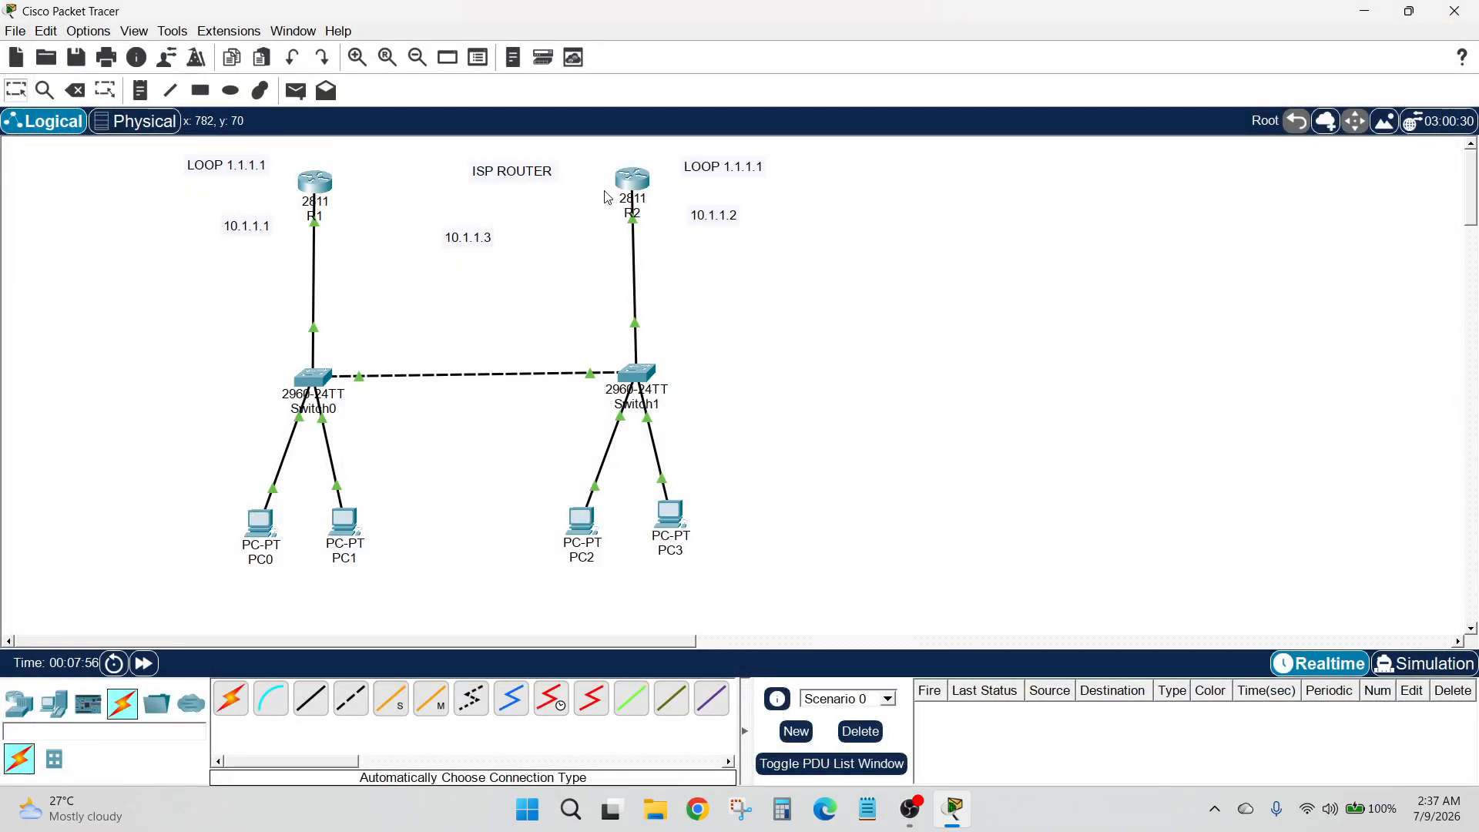
Open R2's command line and enter configuration mode for its FastEthernet0/0 interface
left_click(631, 186)
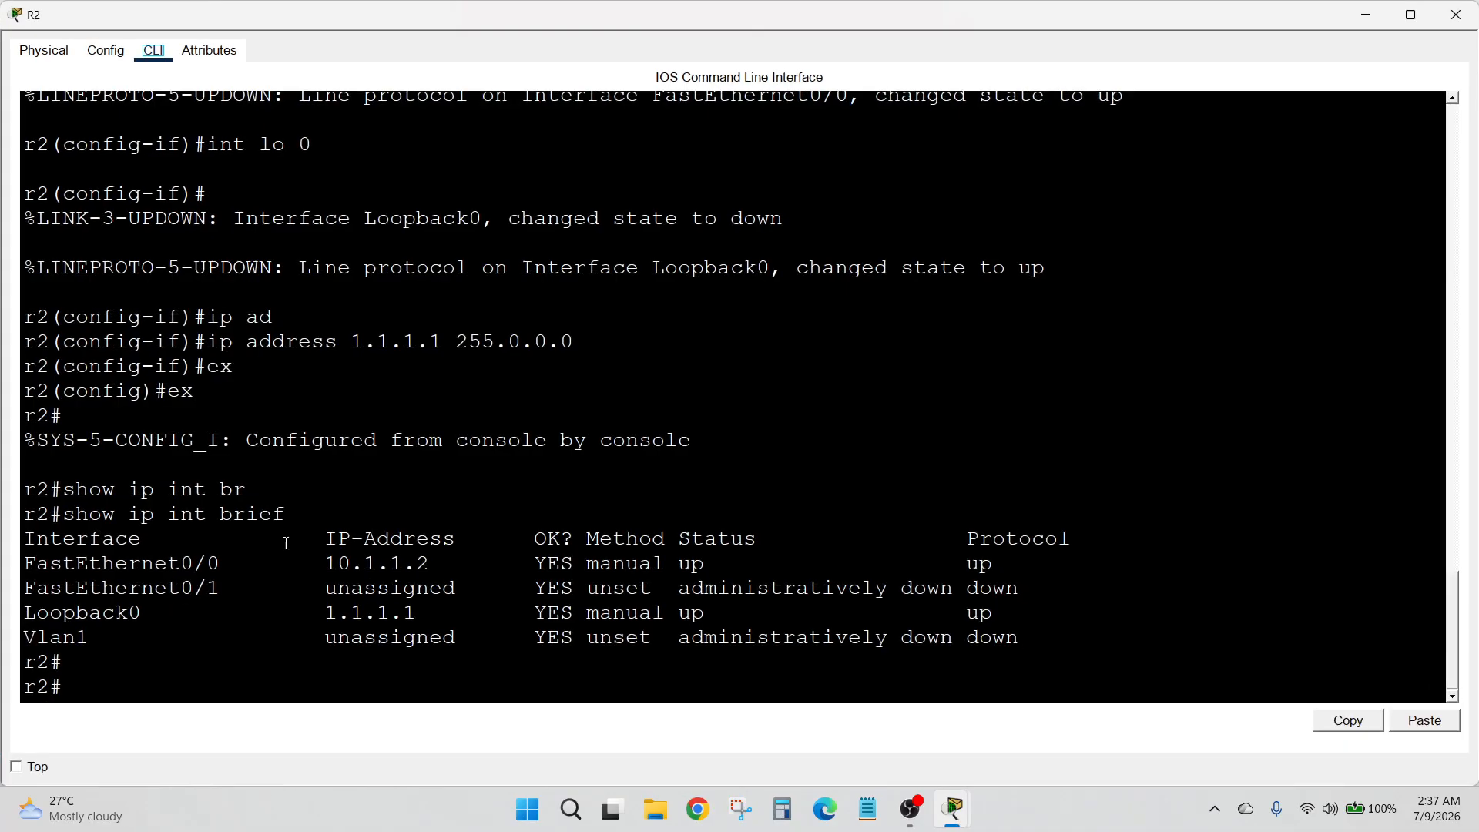
left_click(293, 690)
key("Return")
key("Return")
type("conf t")
key("Return")
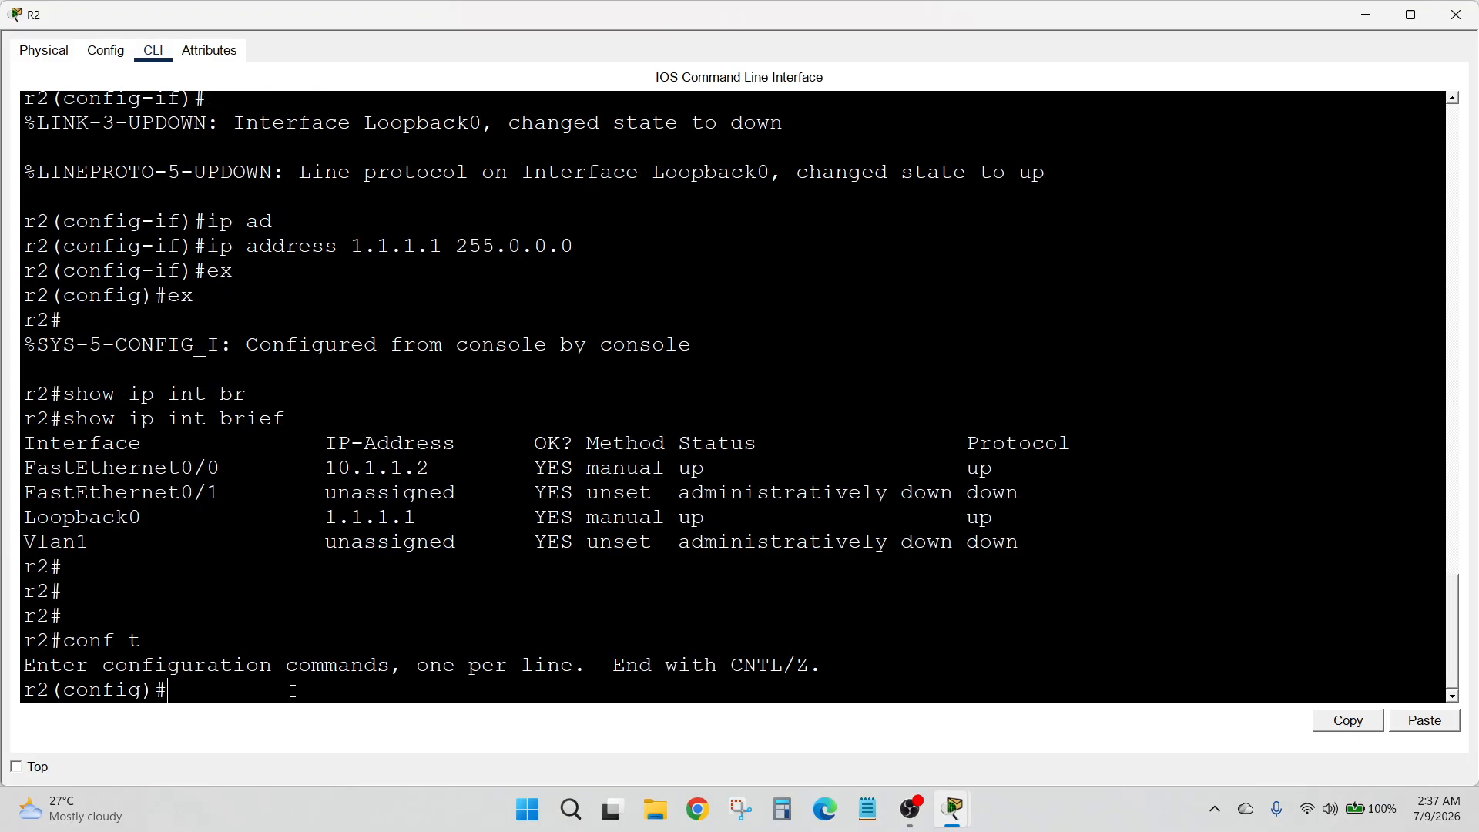
type("int f0/0")
key("Return")
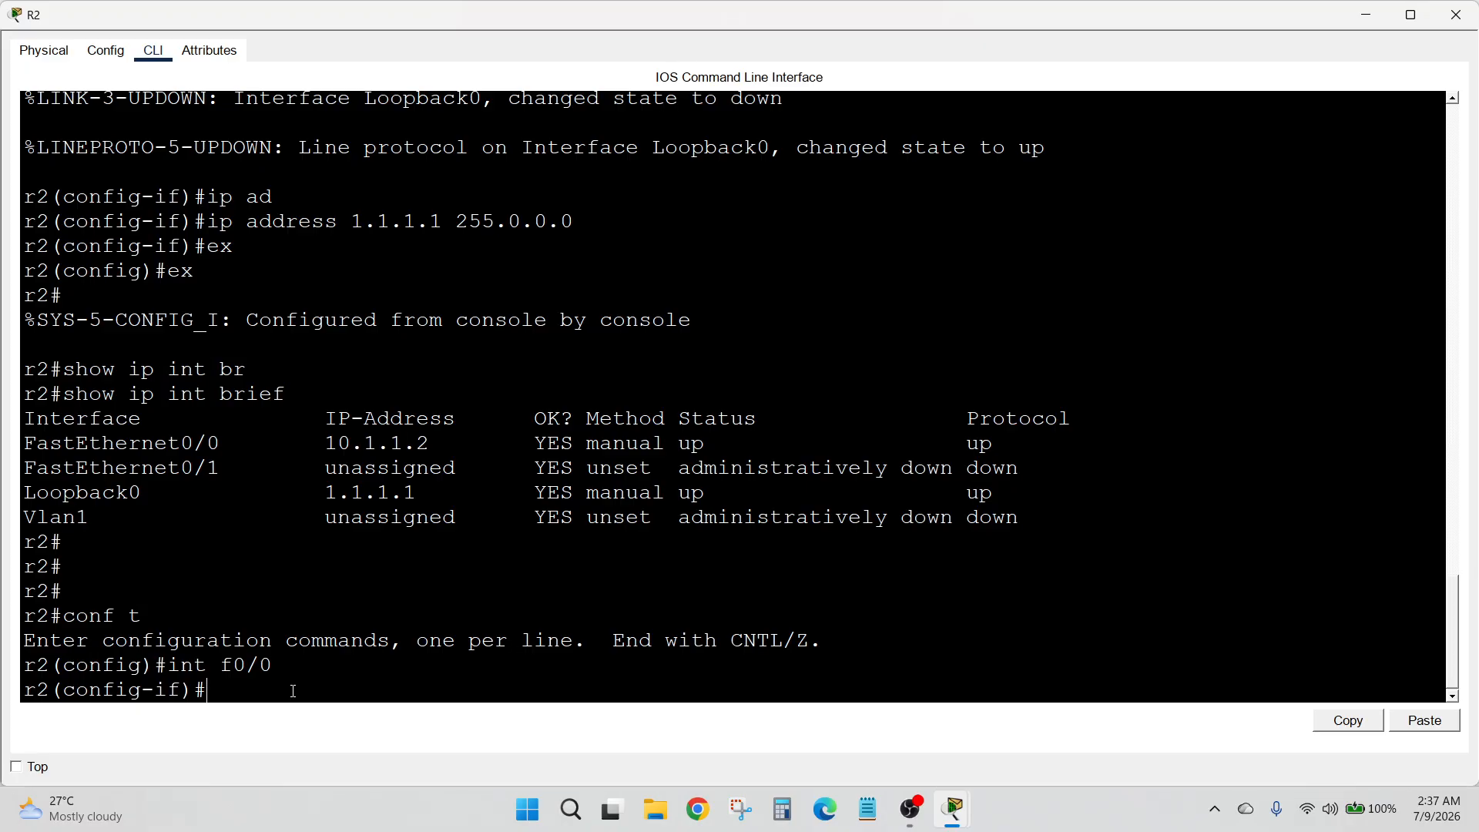
List the standby options on R2's FastEthernet0/0 and set the group 1 virtual IP to 10.1.1.3
type("stand")
key("Tab")
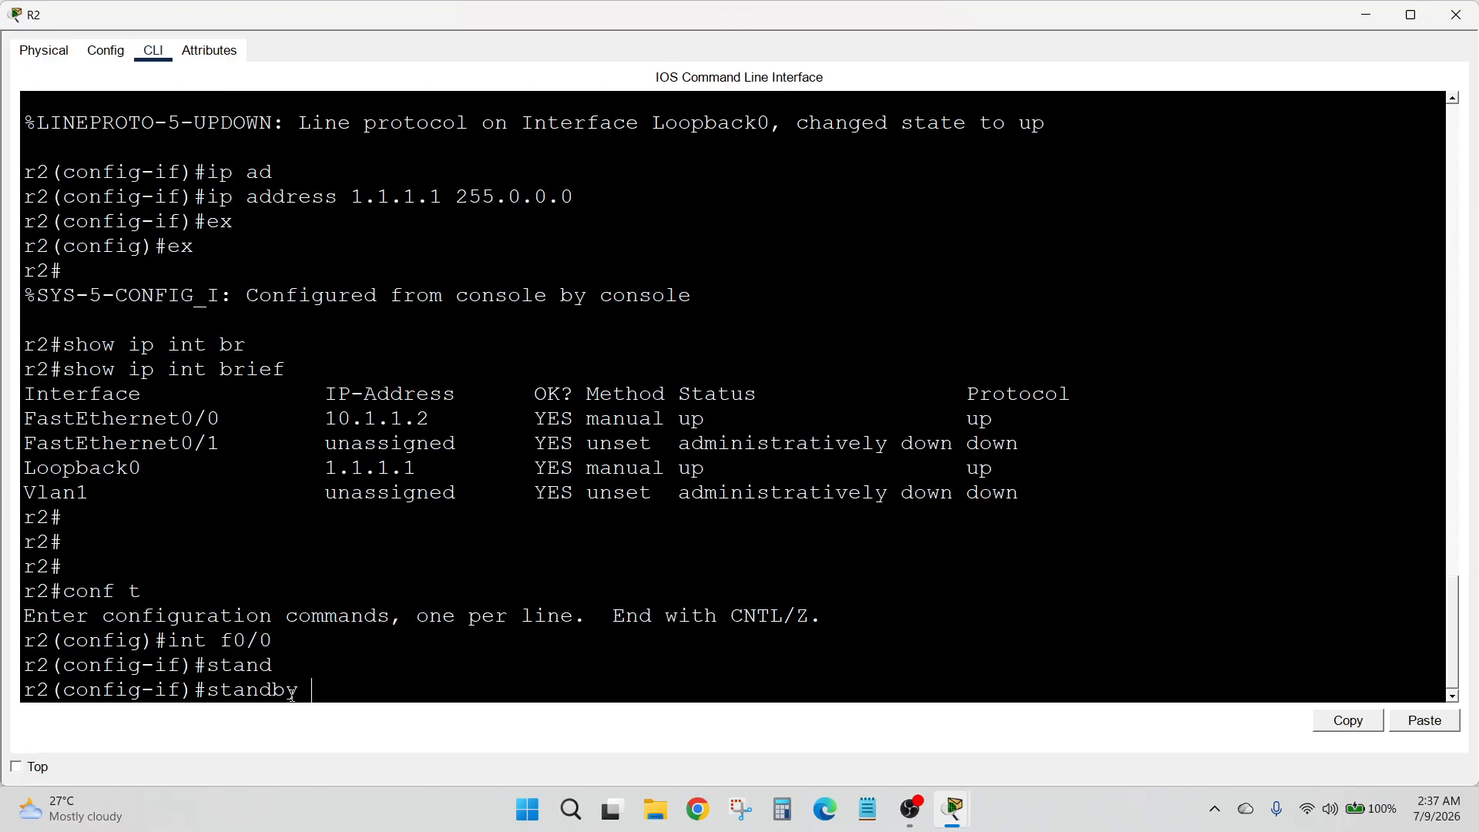
type("?")
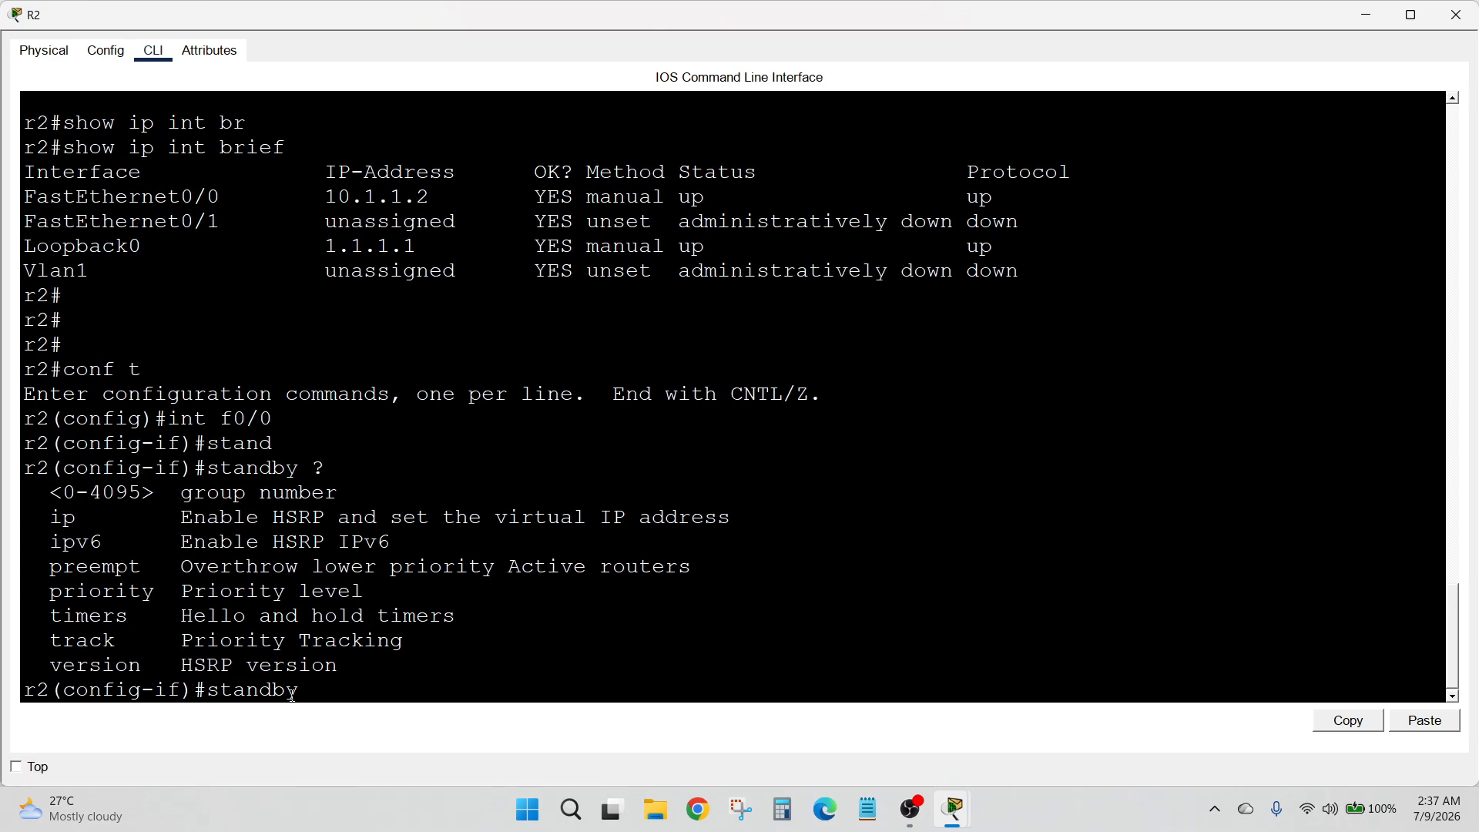
type("1 ip 10.1.1.3")
key("Return")
List the options available for standby group 1 on R2's FastEthernet0/0
type("e")
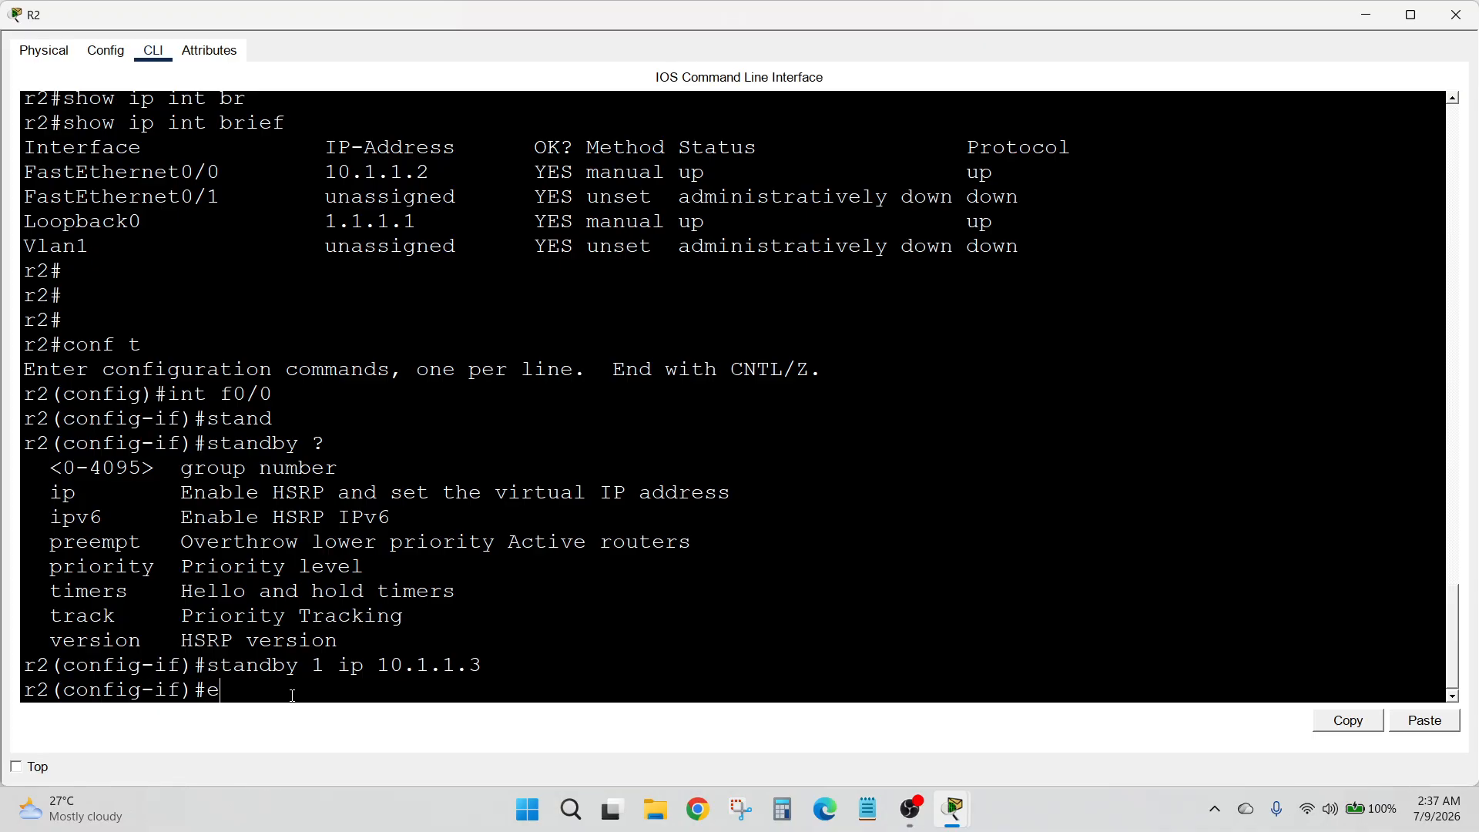
key("BackSpace")
type("sta")
key("Tab")
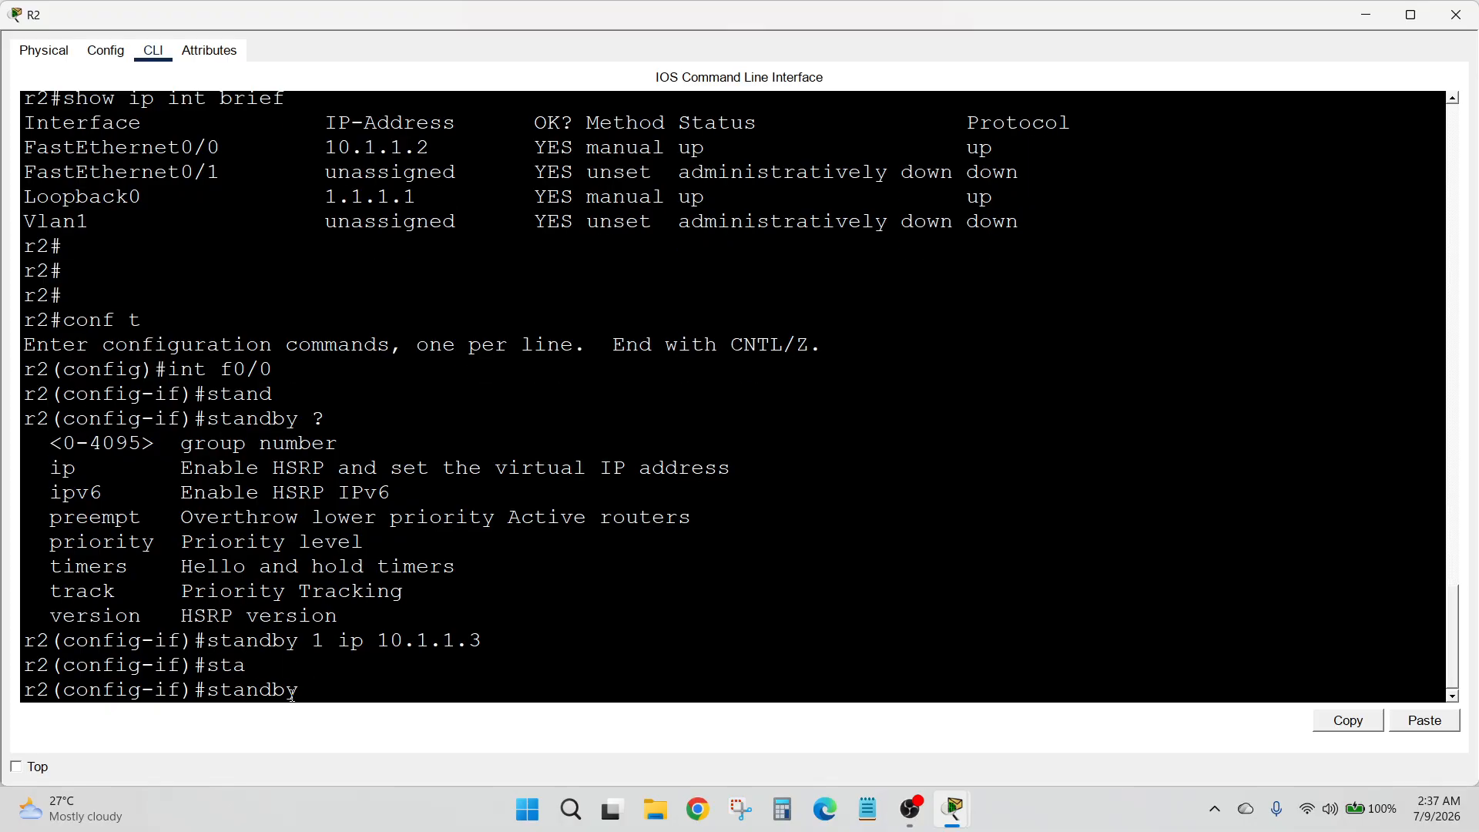
type("1 ?")
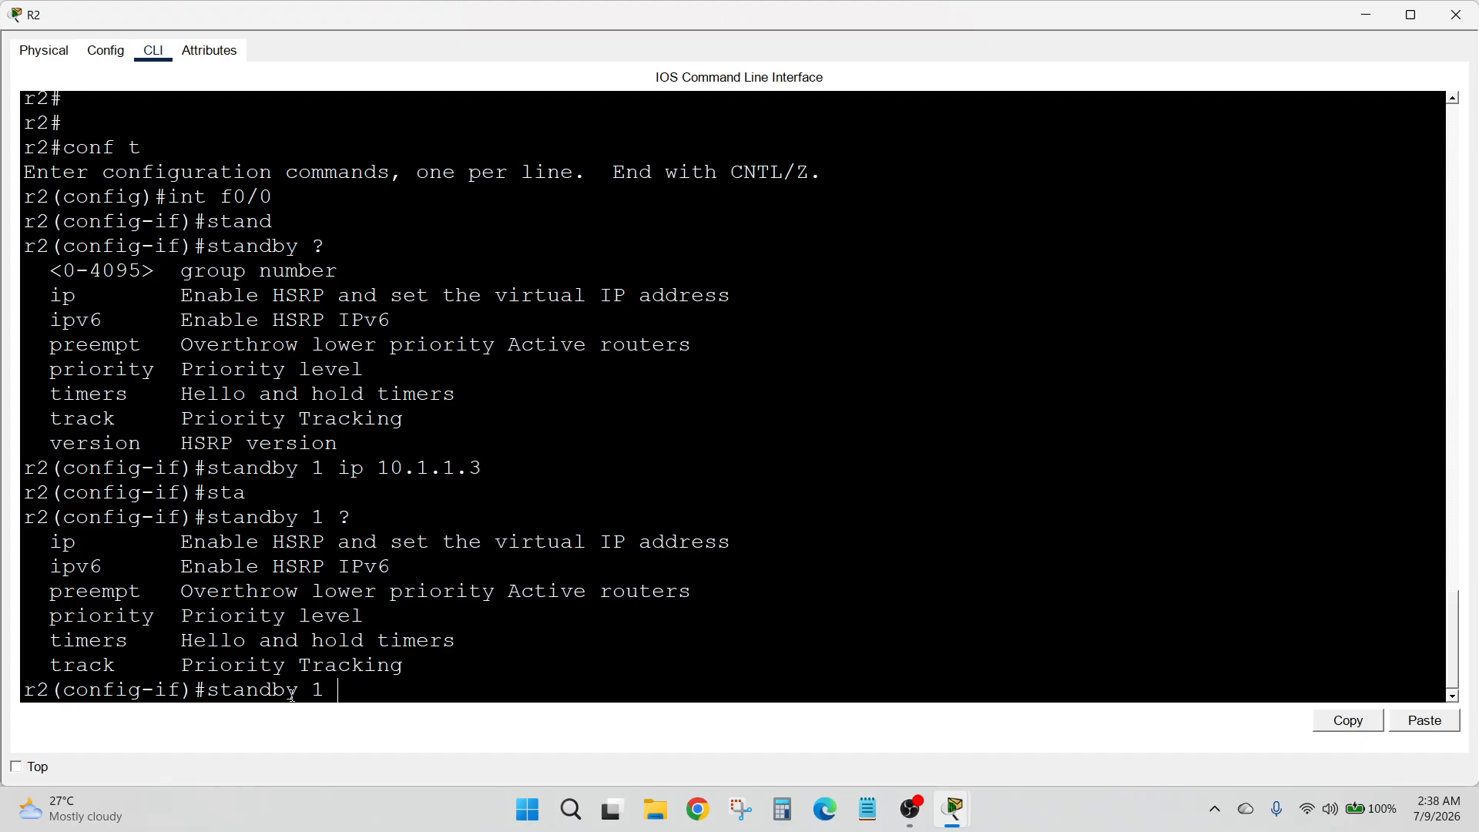
type("pro")
Set R2's standby group 1 priority to 110 on FastEthernet0/0
key("BackSpace")
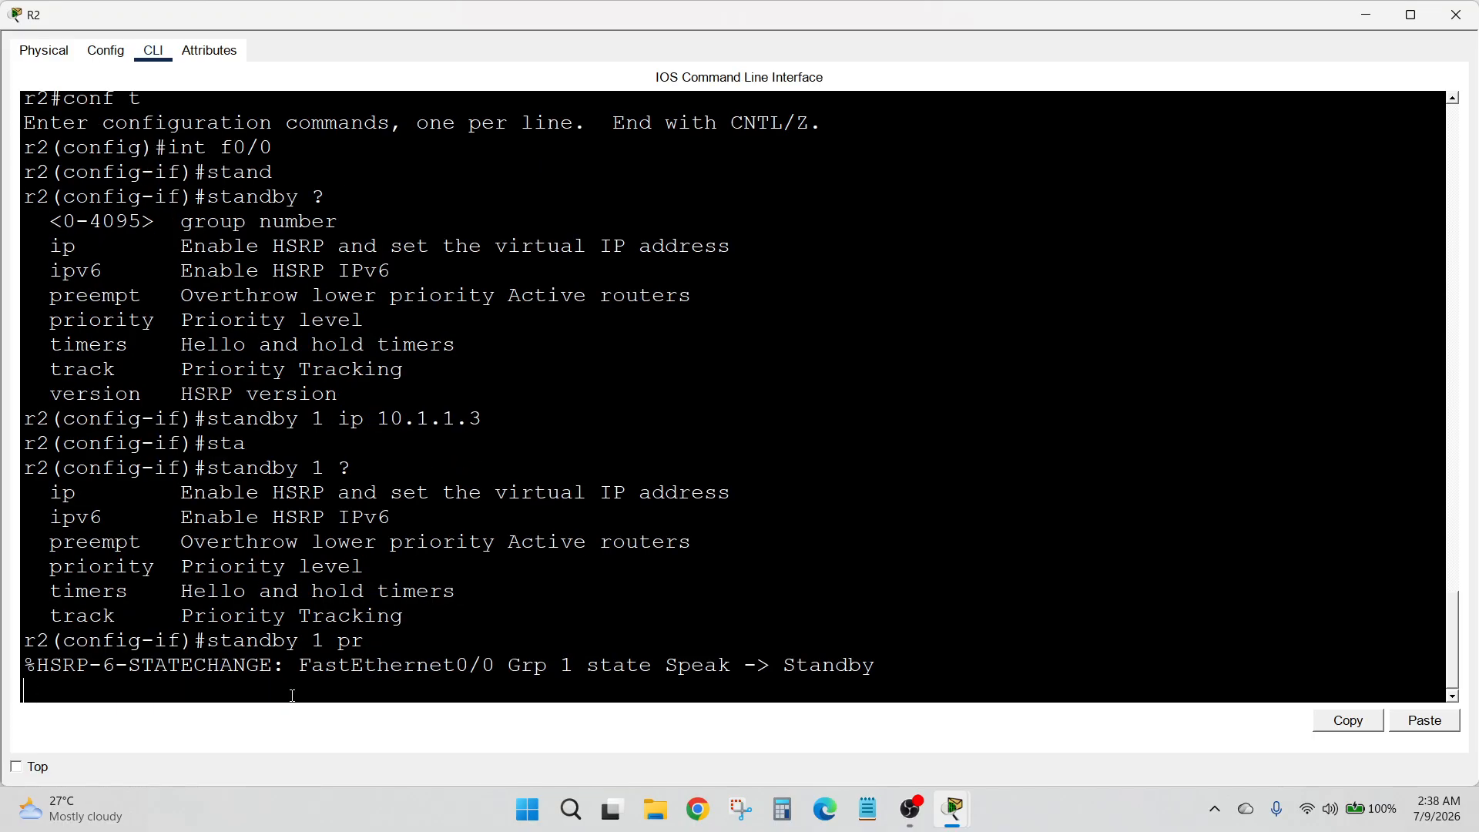
key("Return")
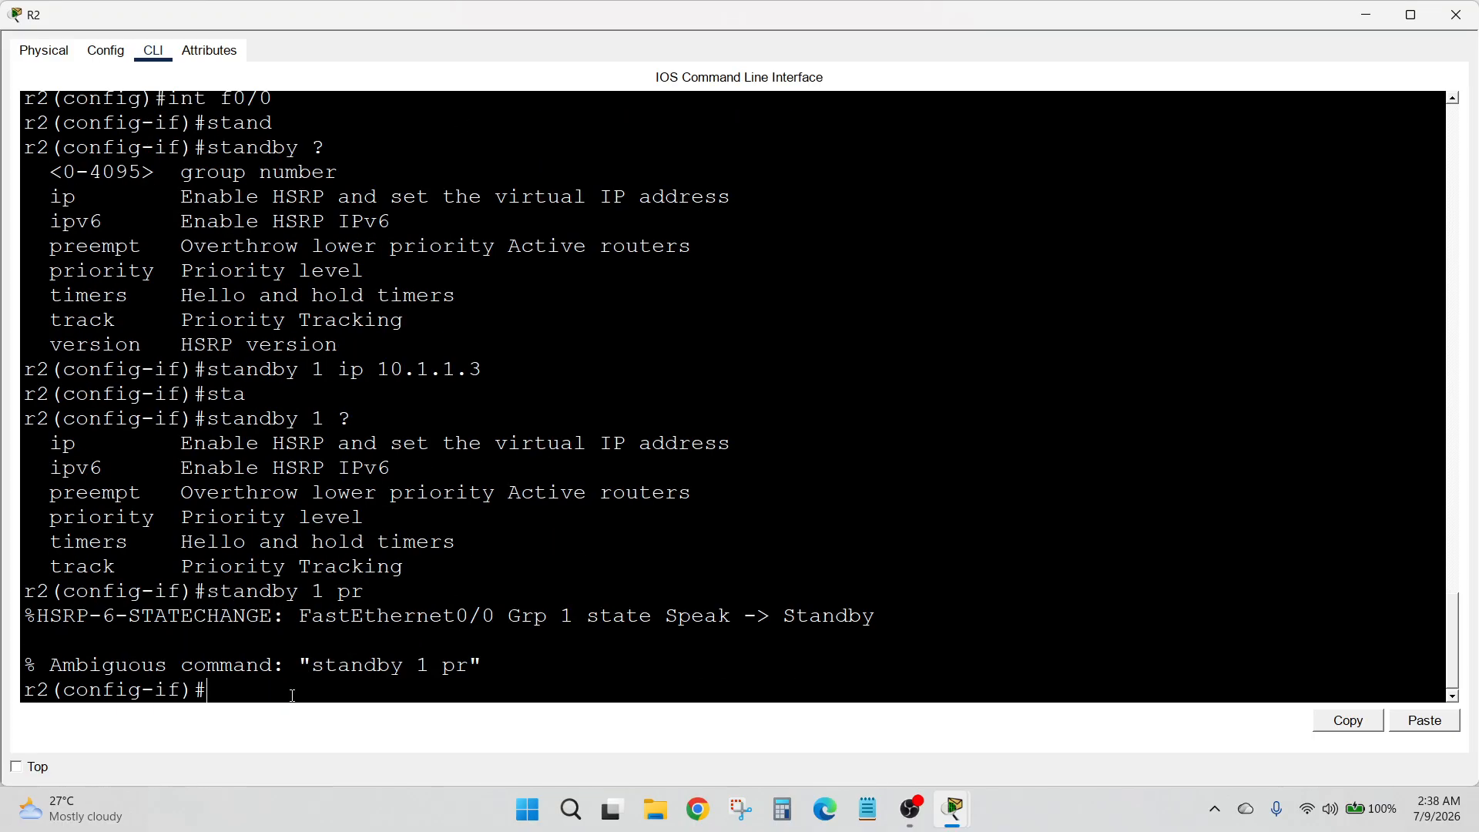
key("Up")
type("i")
key("Tab")
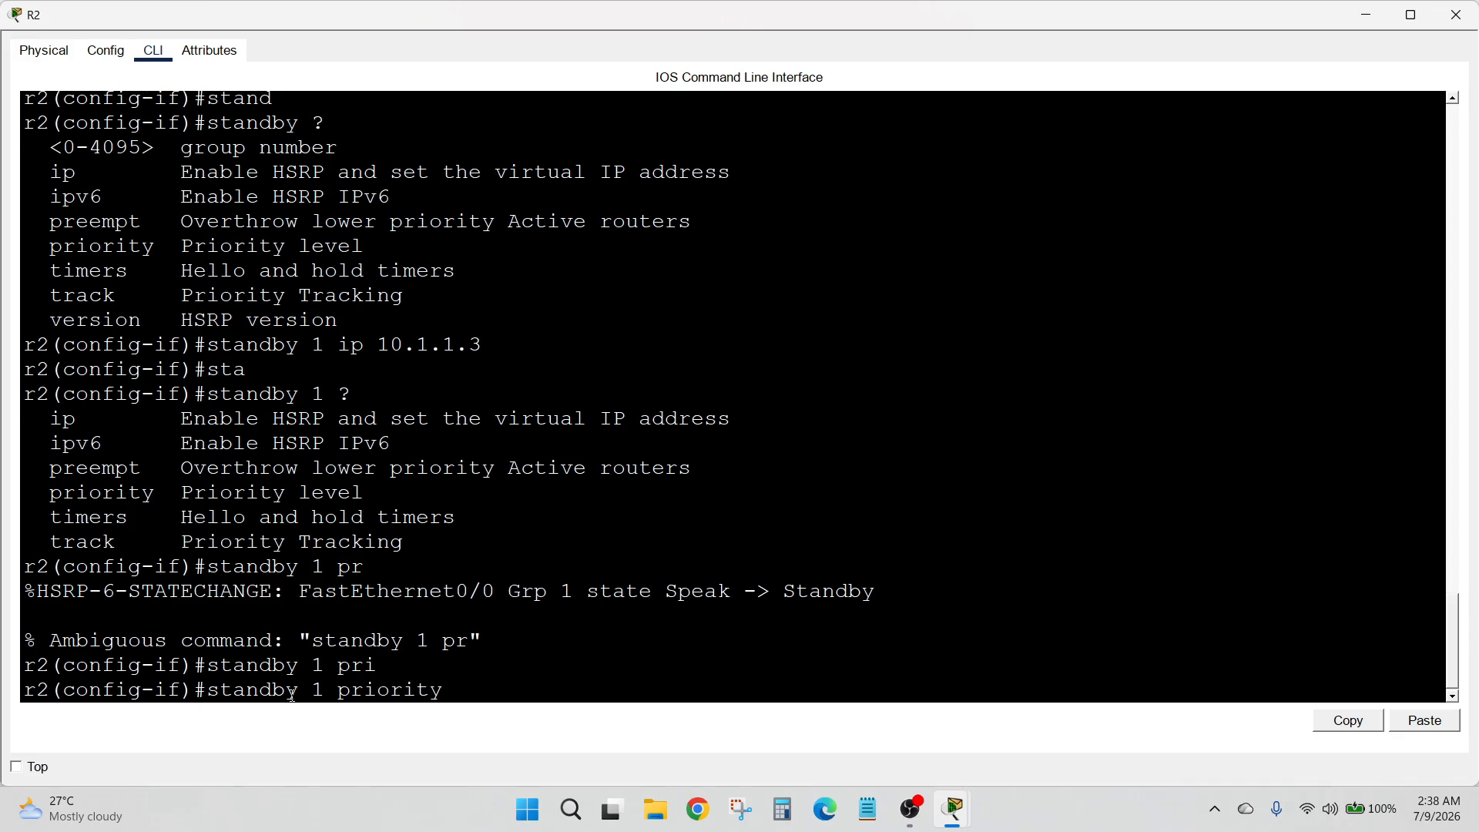
type("110")
key("Return")
Enable preemption for standby group 1 on R2's FastEthernet0/0 and review the HSRP state-change messages
type("sta")
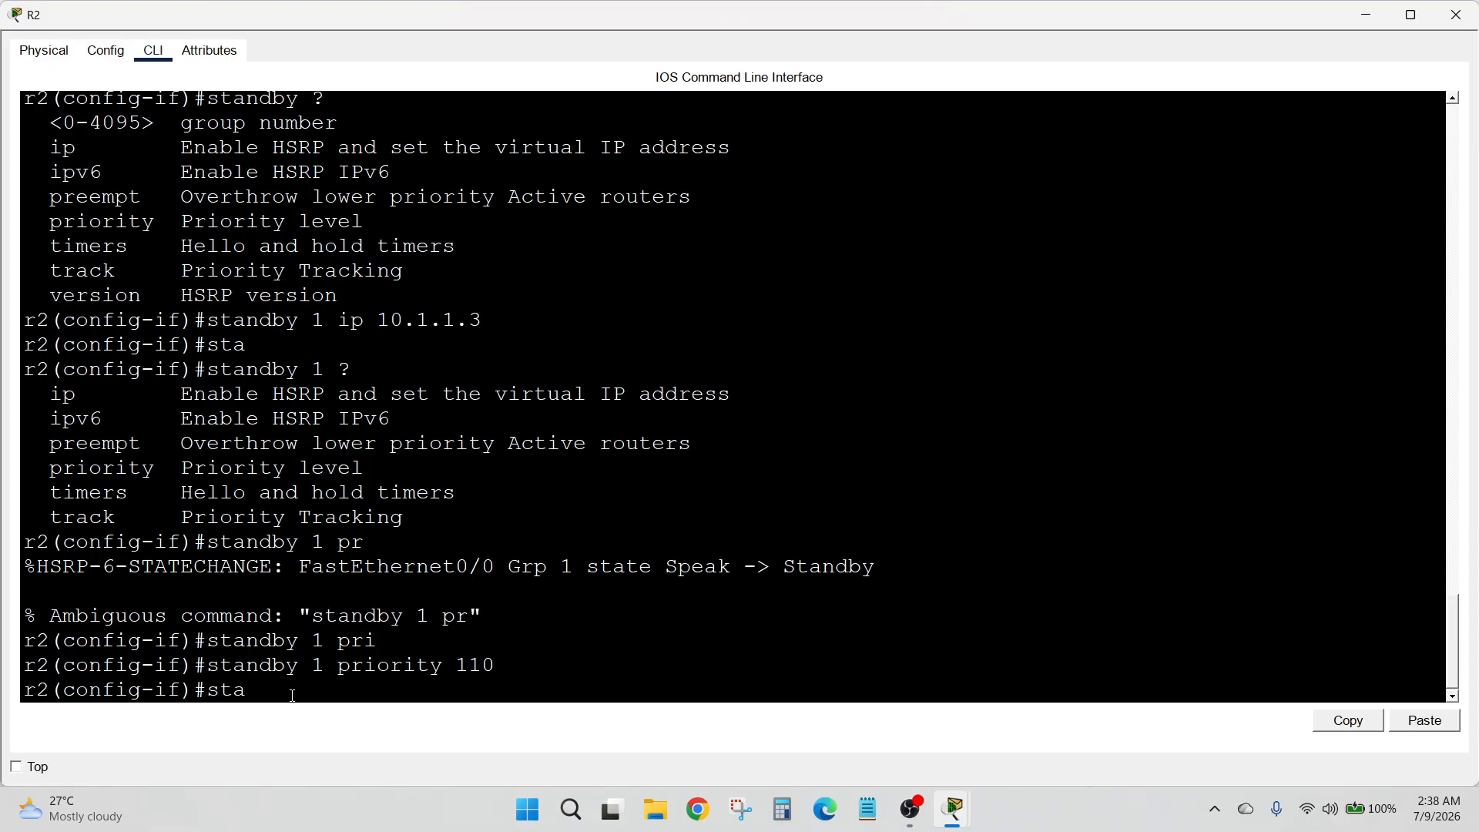
key("Tab")
type("1")
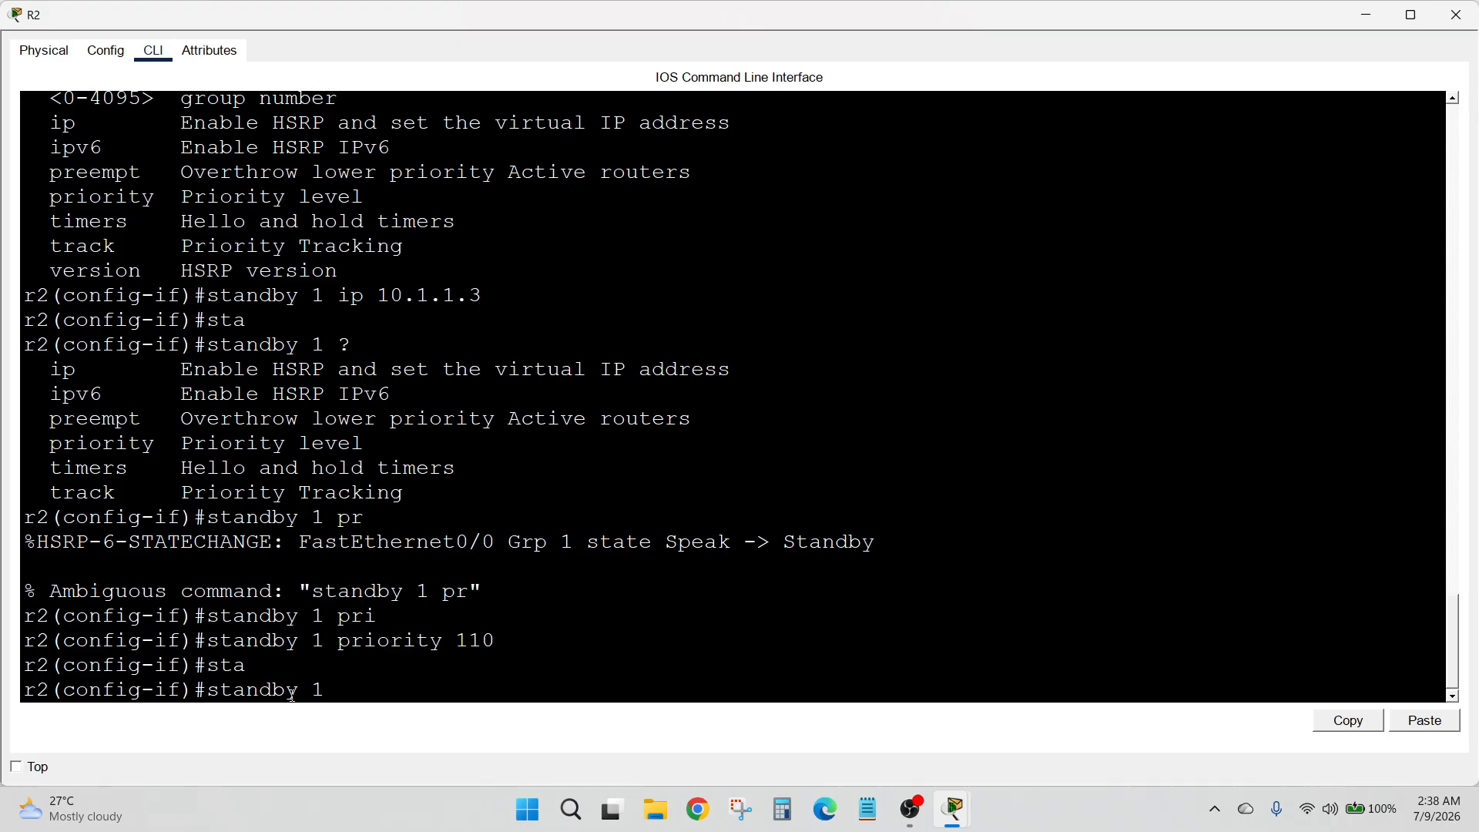
type(" pre")
key("Tab")
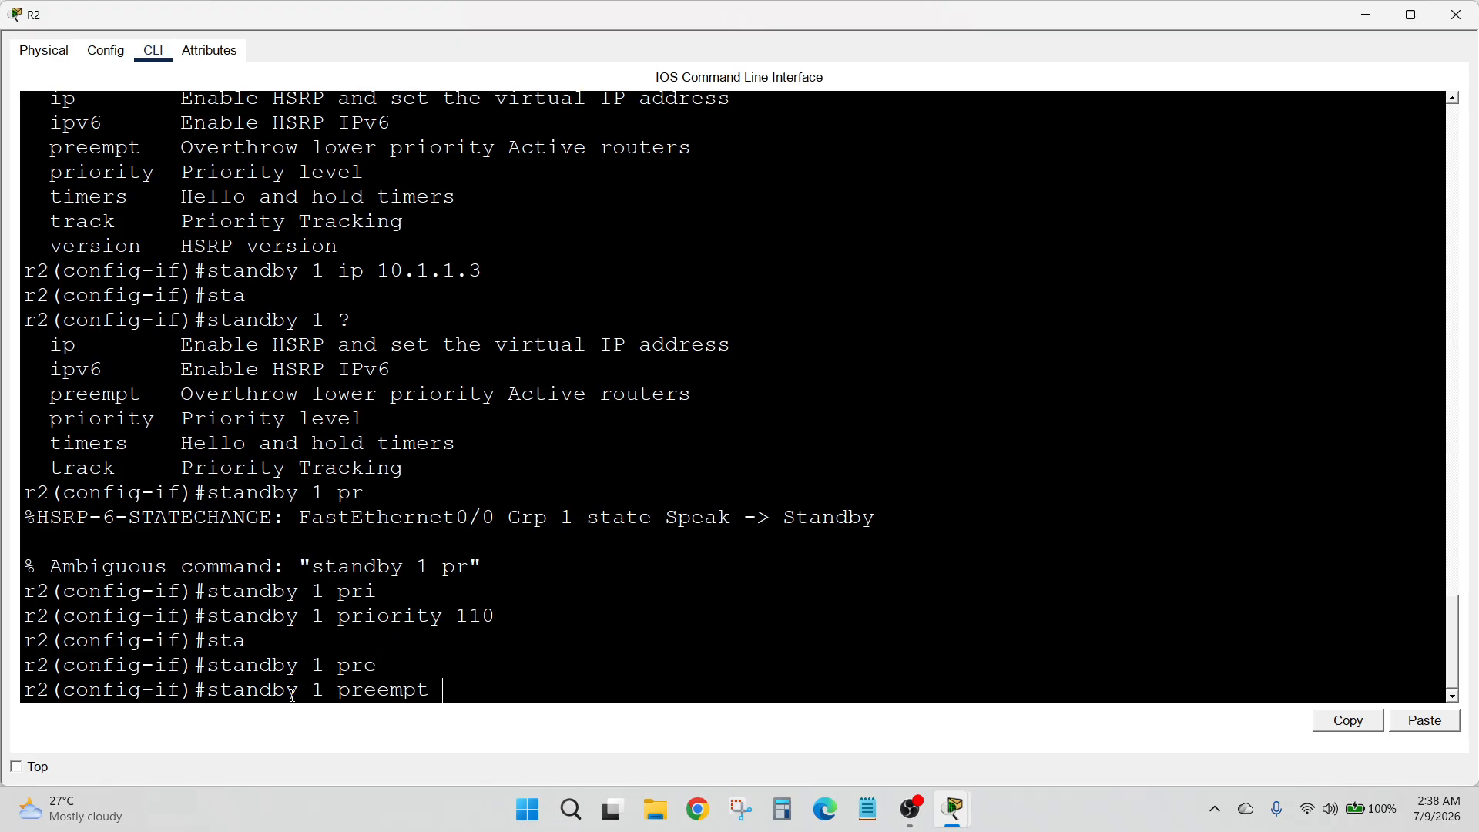
key("Return")
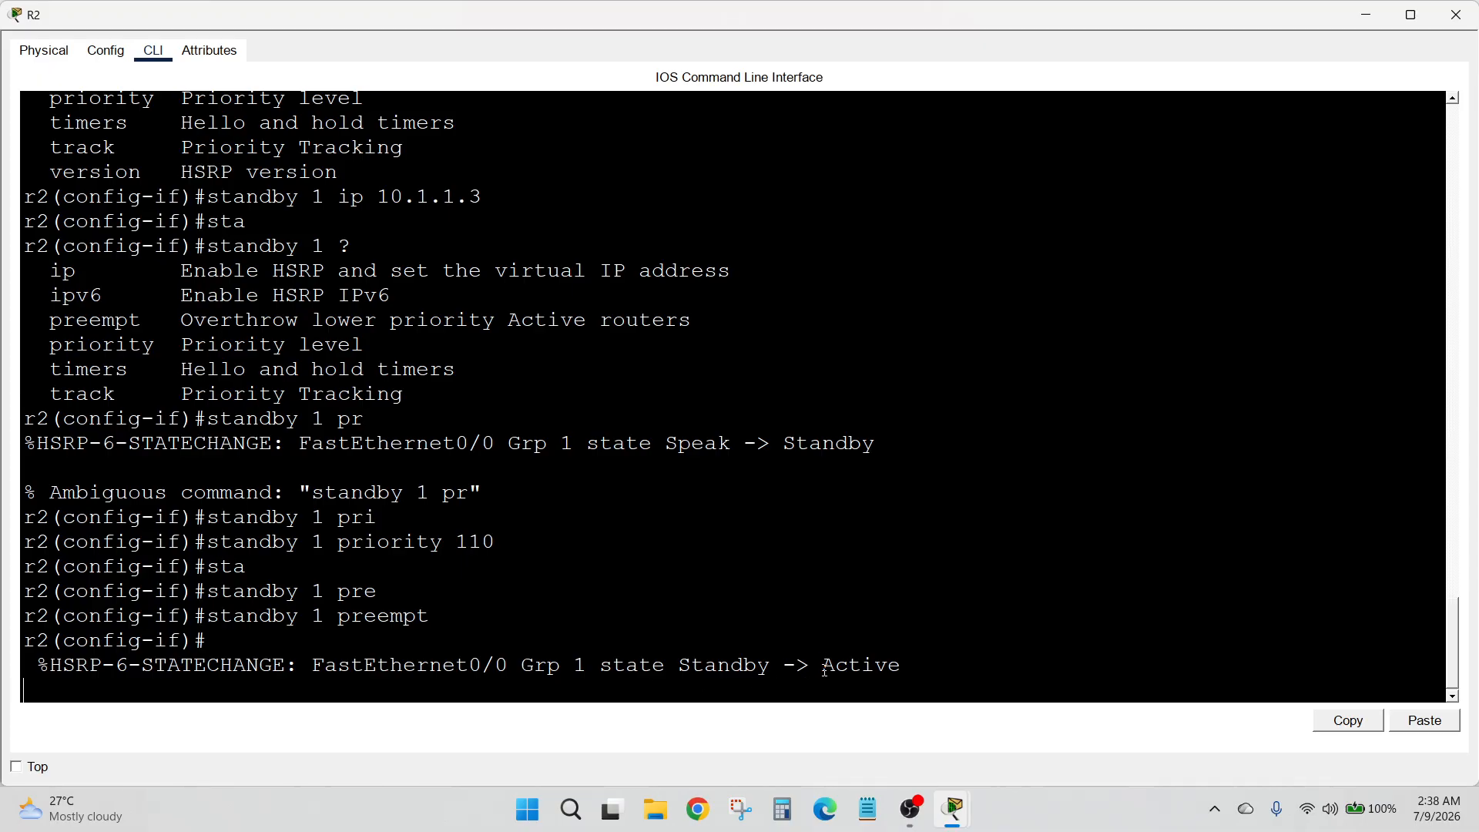
left_click_drag(823, 667, 942, 659)
double_click(786, 444)
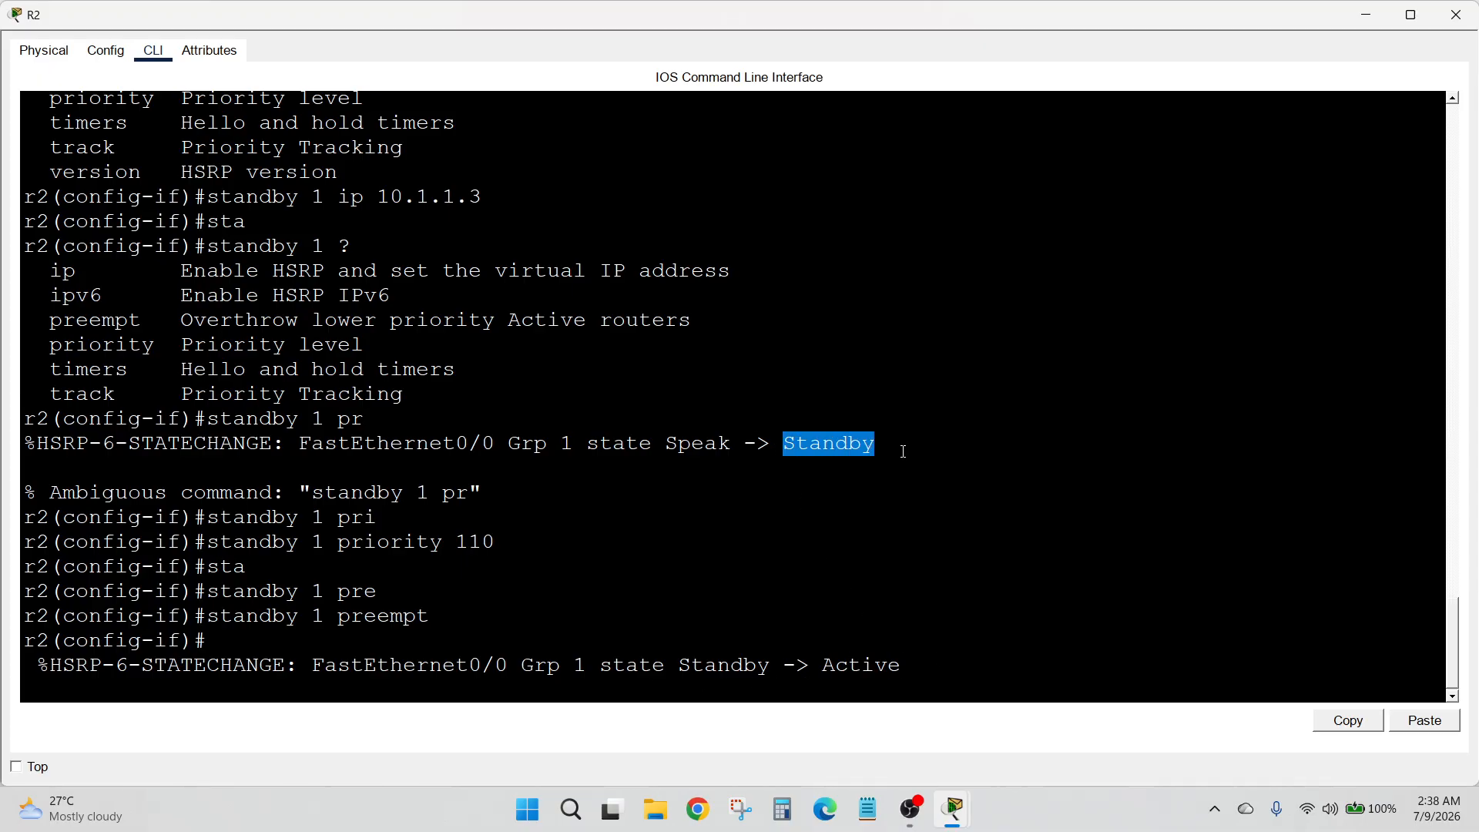
left_click(905, 499)
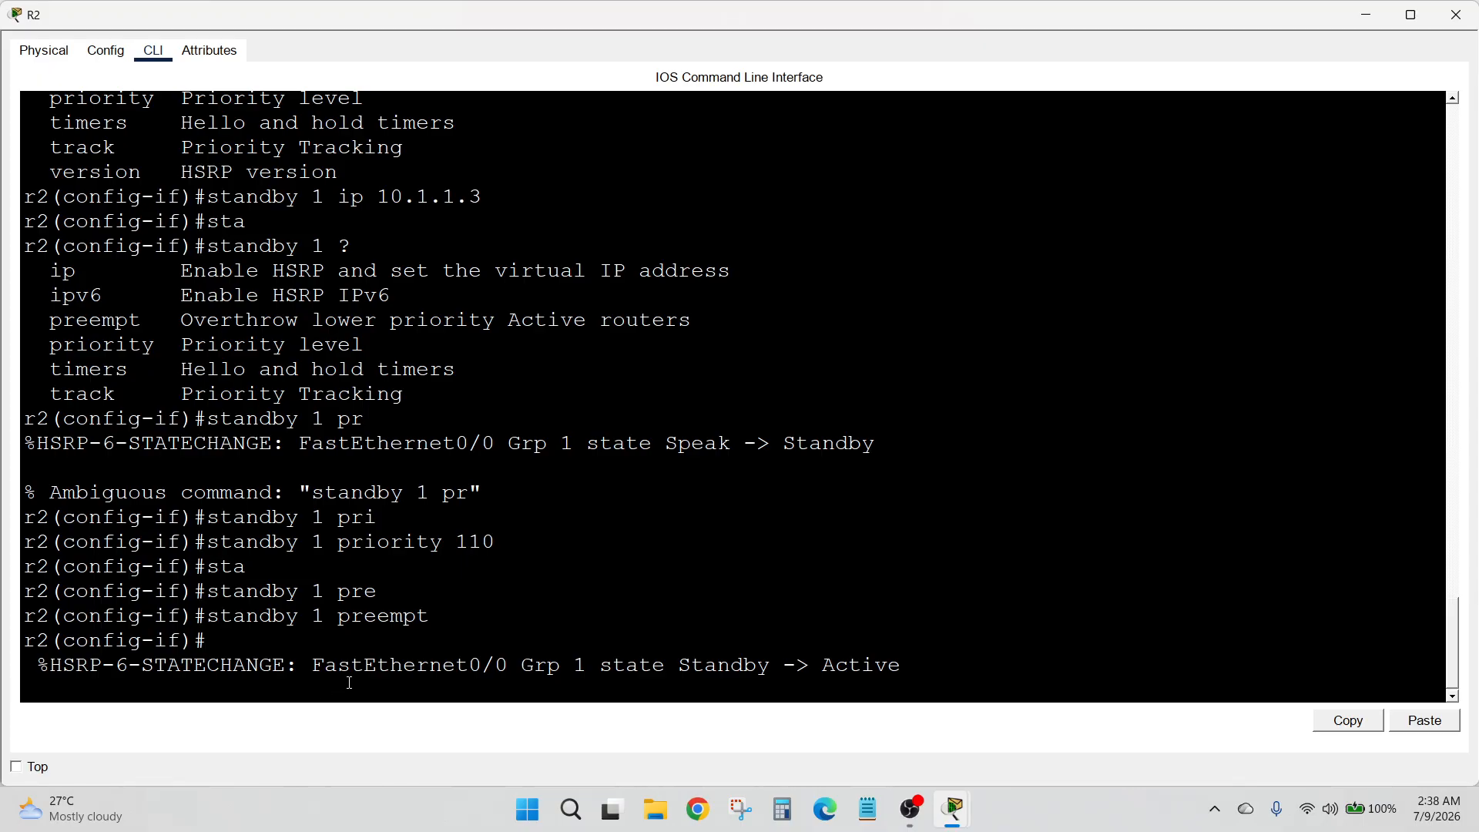
Exit R2's interface and global configuration modes back to the privileged prompt
key("Return")
key("Return")
key("Return")
type("ex")
key("Return")
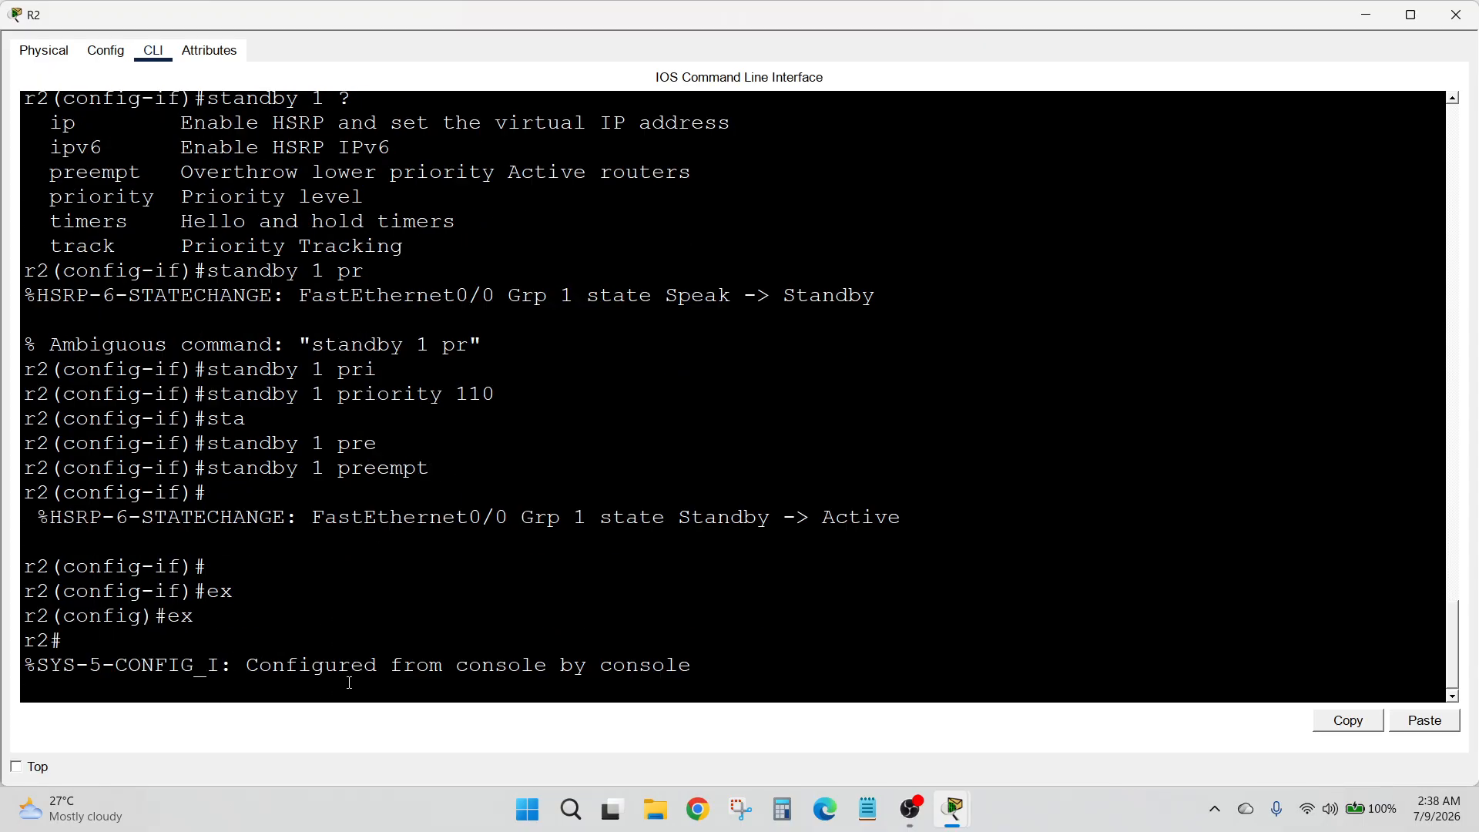
key("Return")
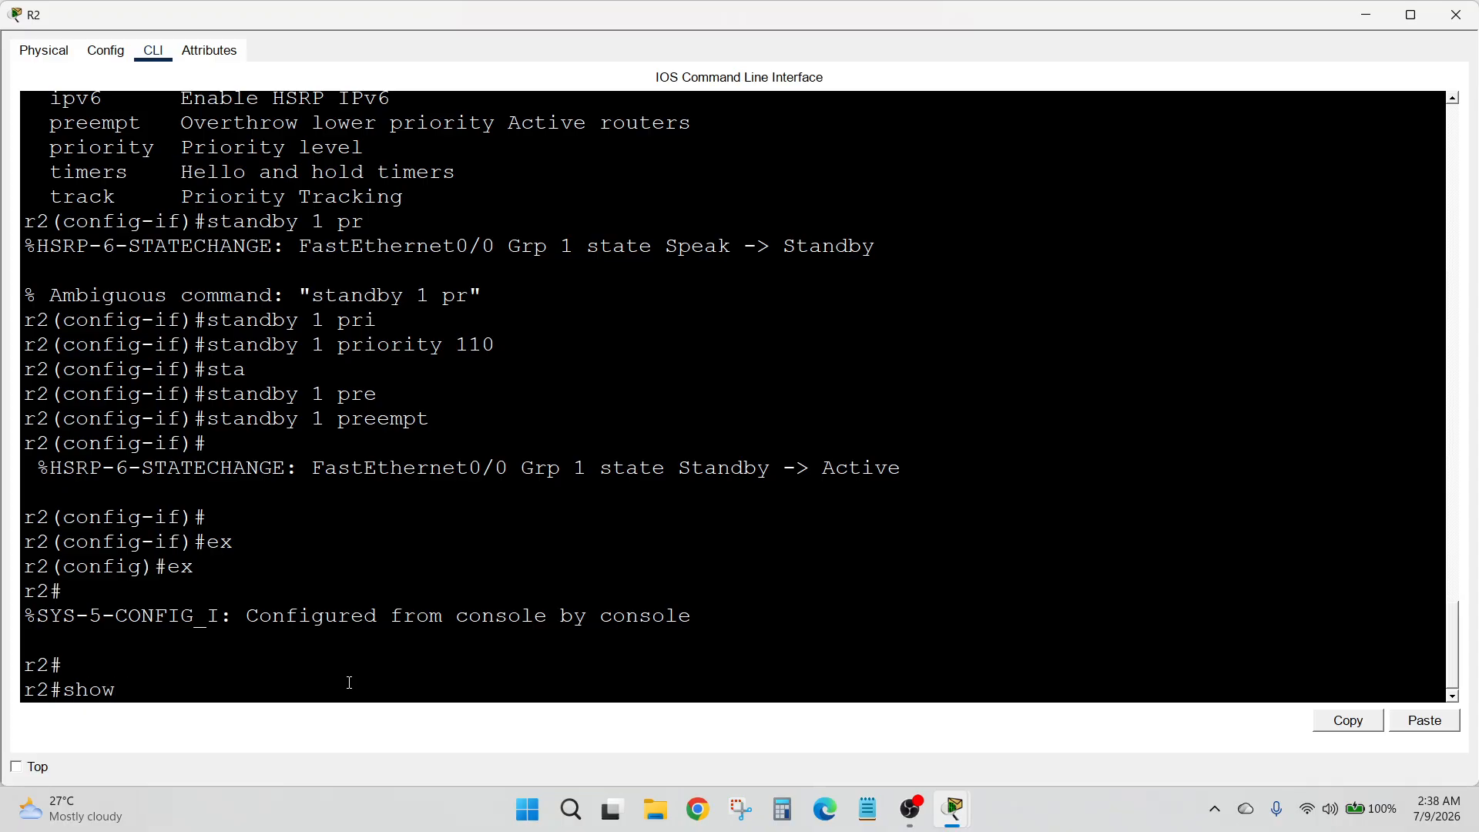
Display R2's brief standby status and examine the FastEthernet0/0 entry
type("show stna")
key("BackSpace")
key("BackSpace")
key("BackSpace")
key("BackSpace")
type("tandby br")
key("Tab")
key("Return")
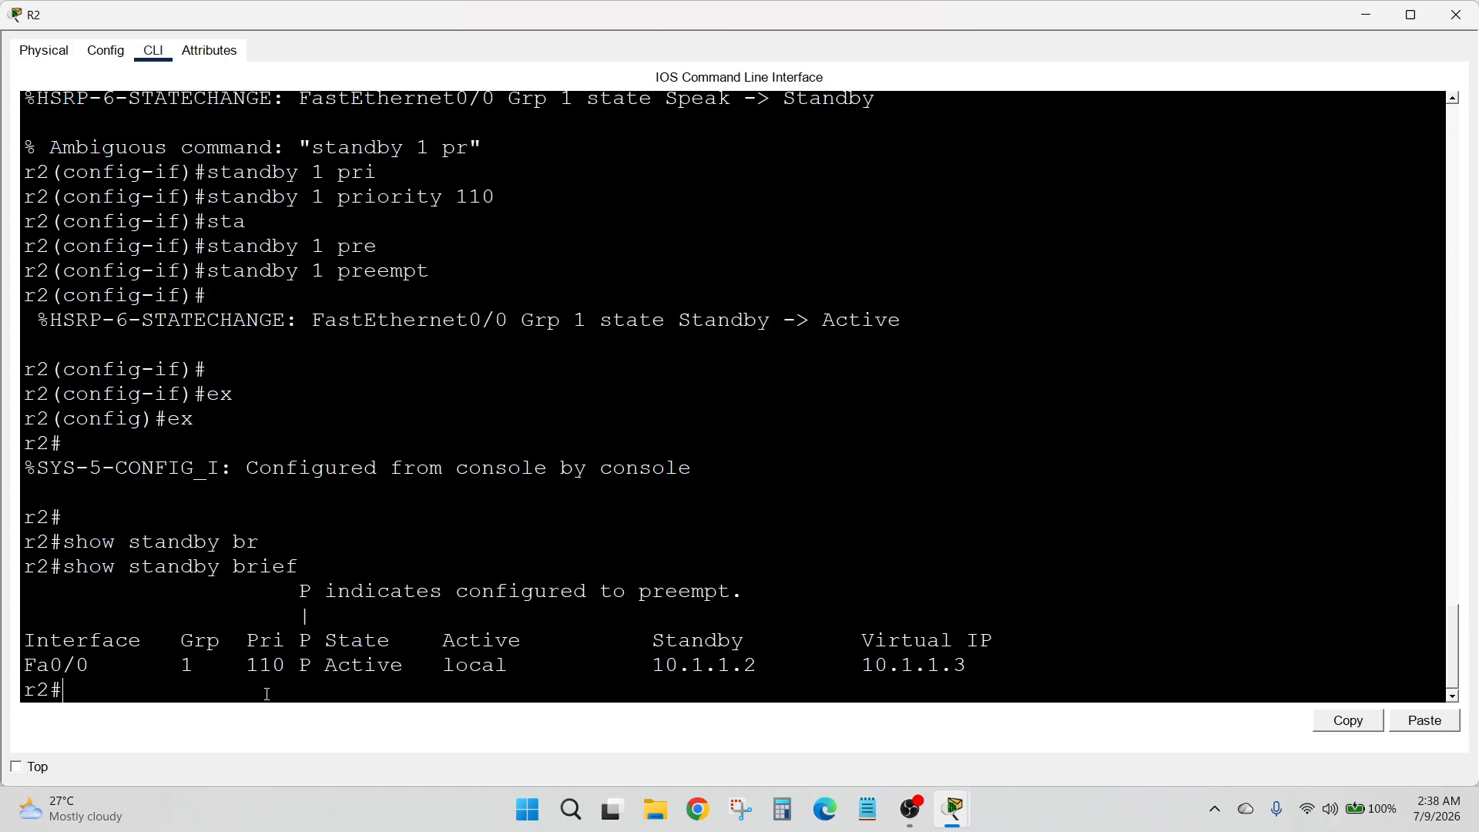
left_click_drag(35, 664, 461, 675)
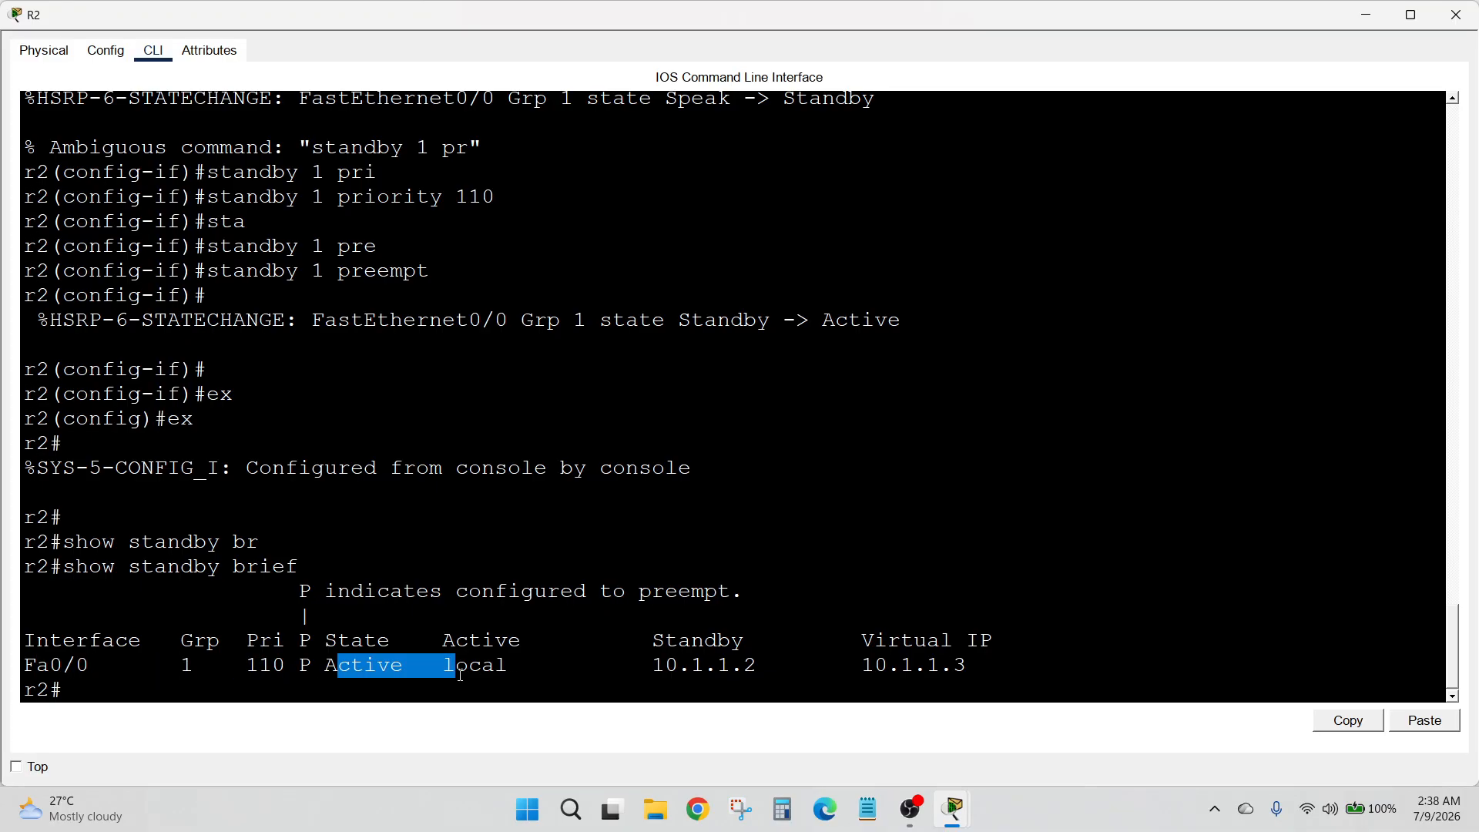
Close R2's window, open R1's command line and begin a show command at the privileged prompt
left_click(1453, 9)
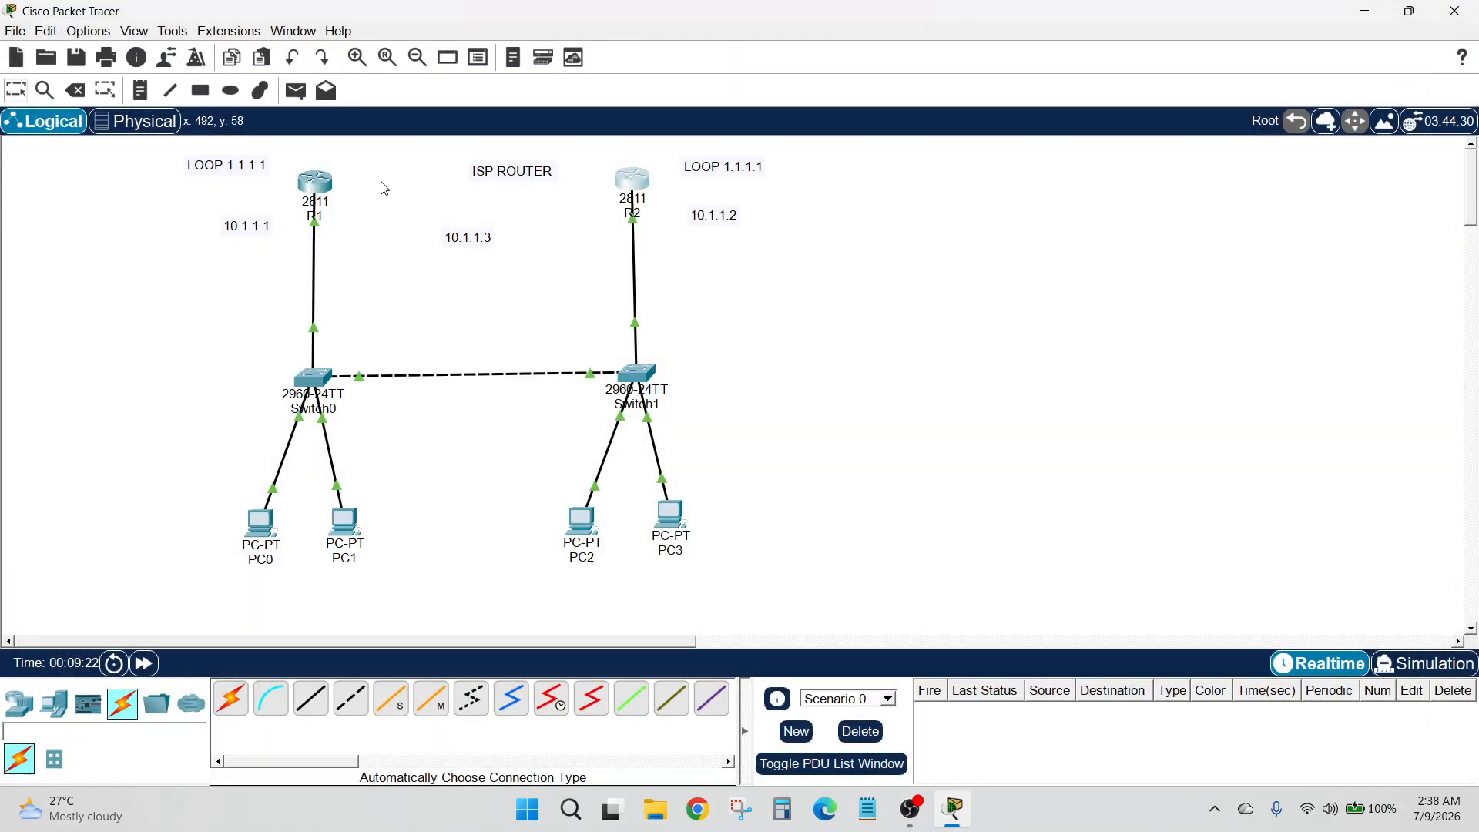
left_click(330, 189)
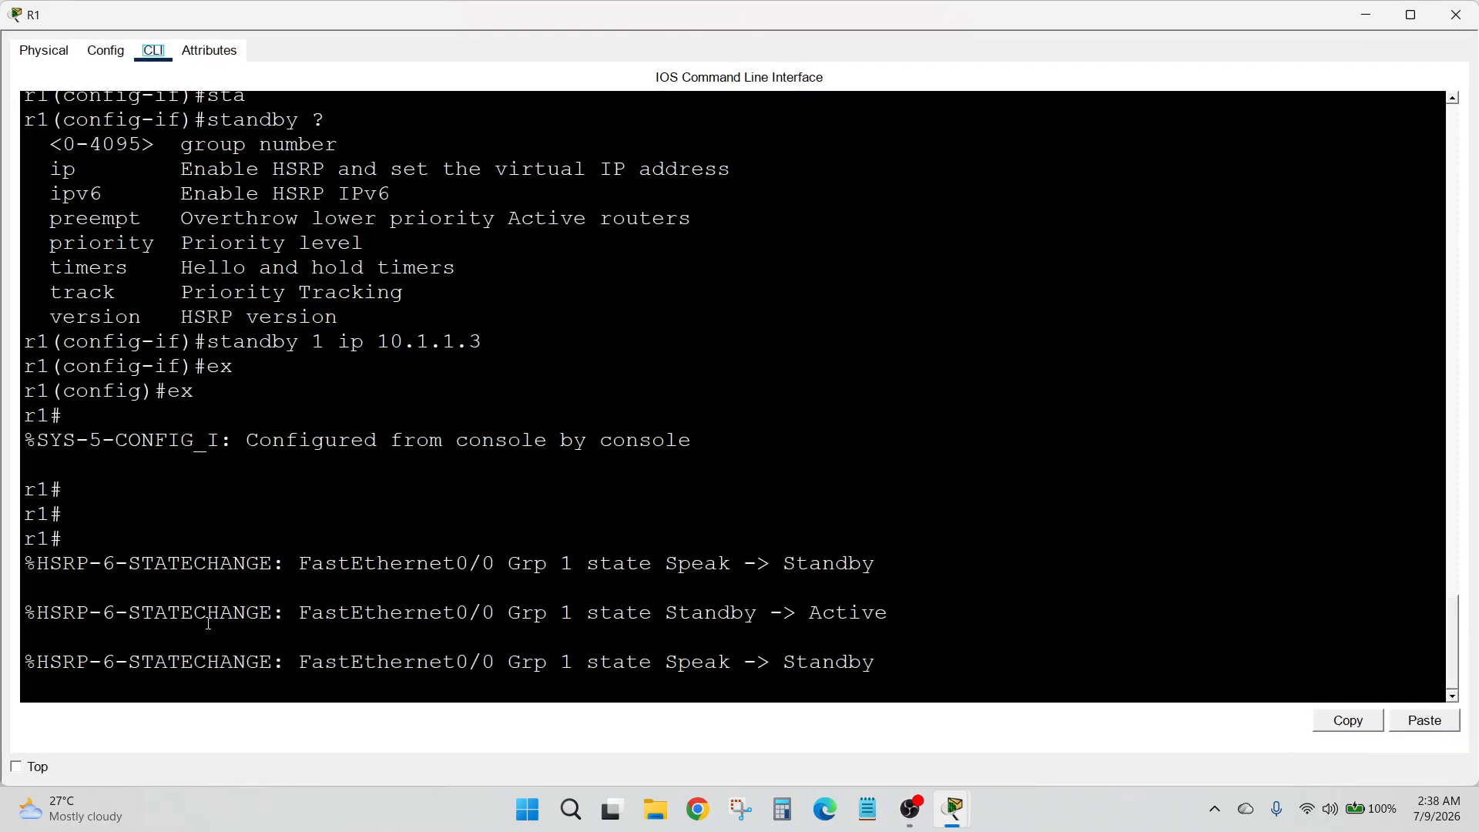
left_click(190, 686)
key("Return")
key("Return")
type("show")
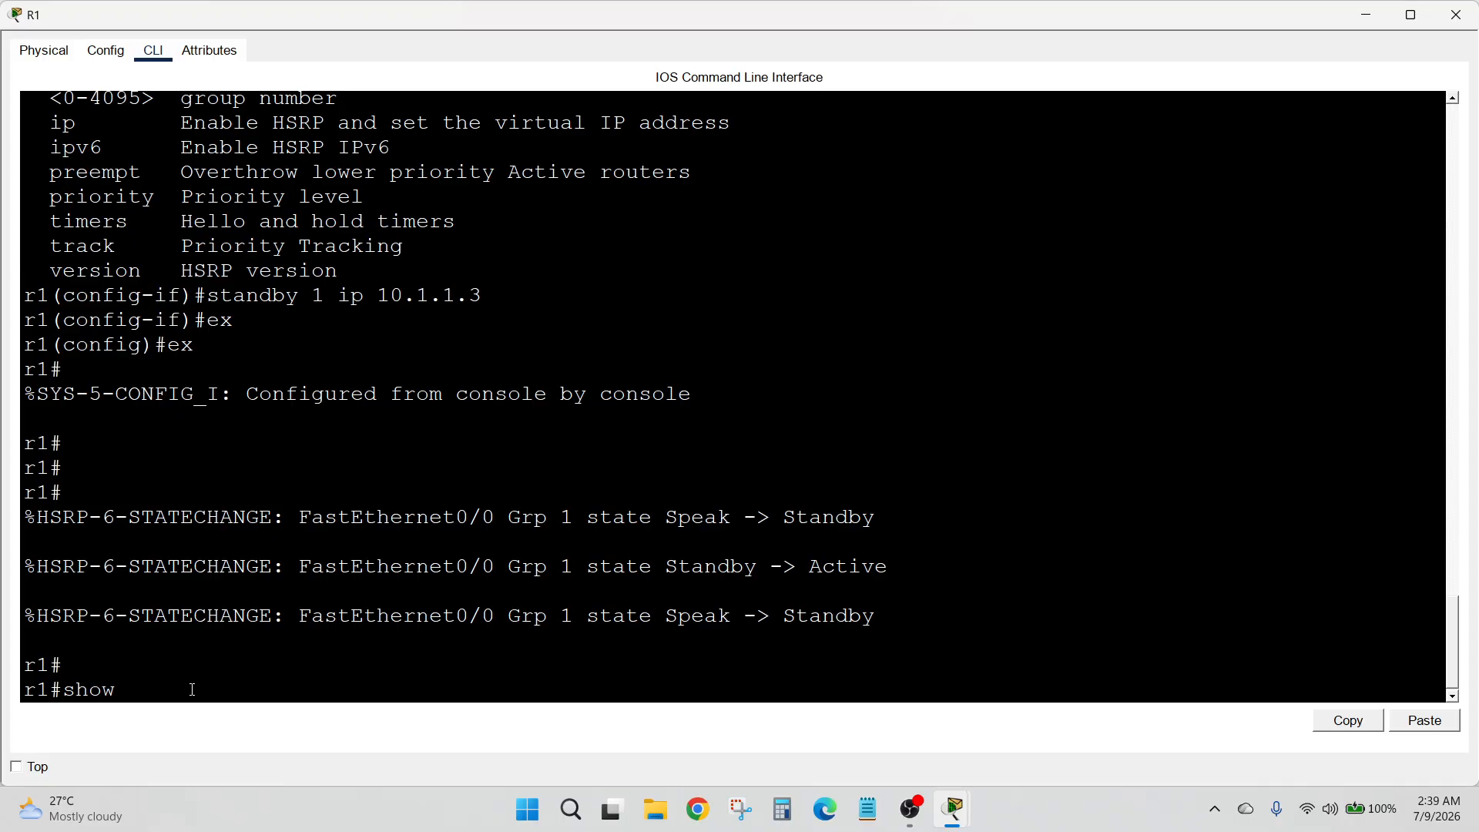
Recheck R2's brief standby output and return to R1's command line
left_click(1456, 14)
left_click(633, 184)
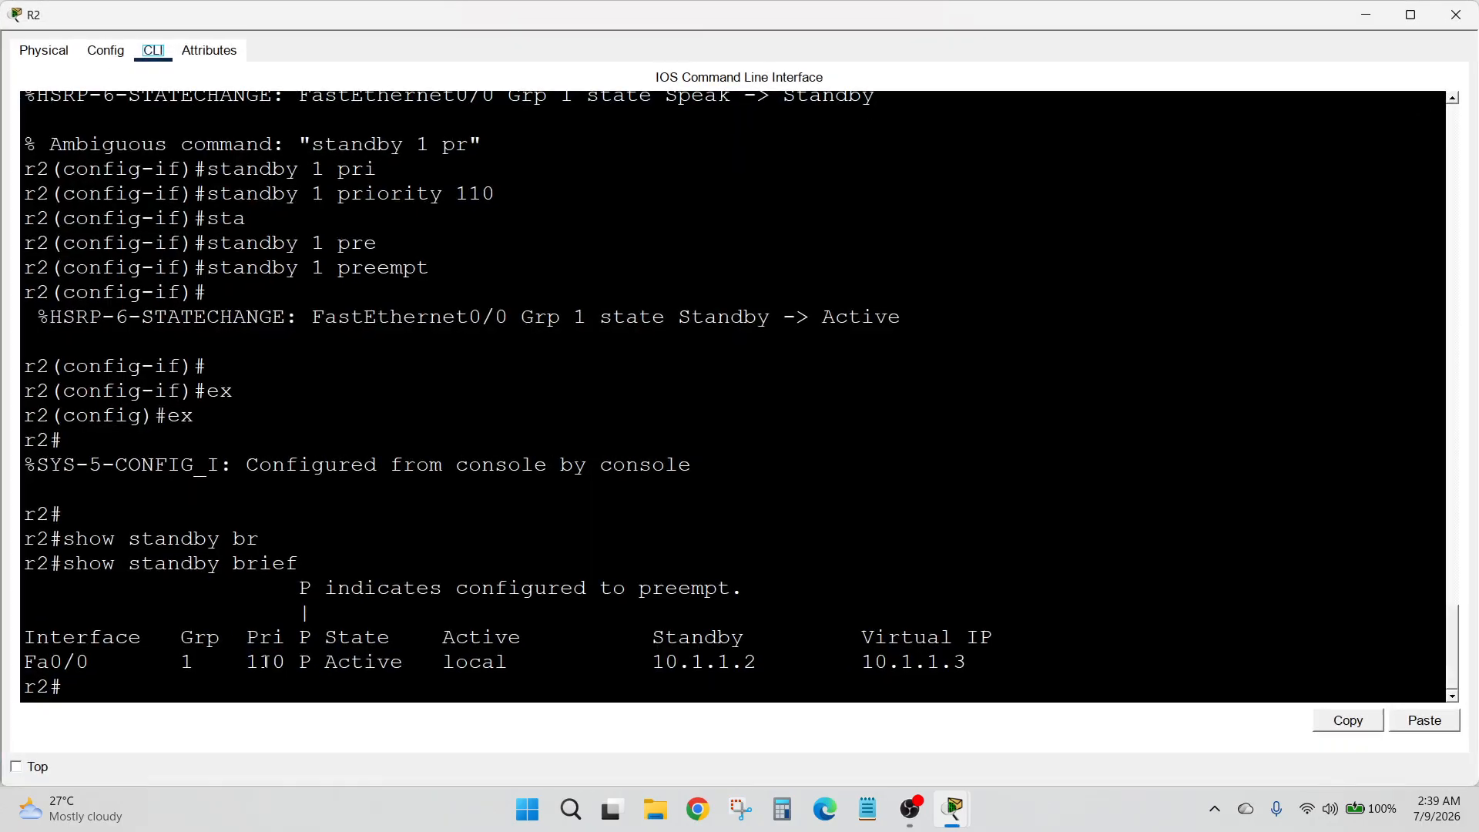
left_click(1455, 15)
left_click(316, 189)
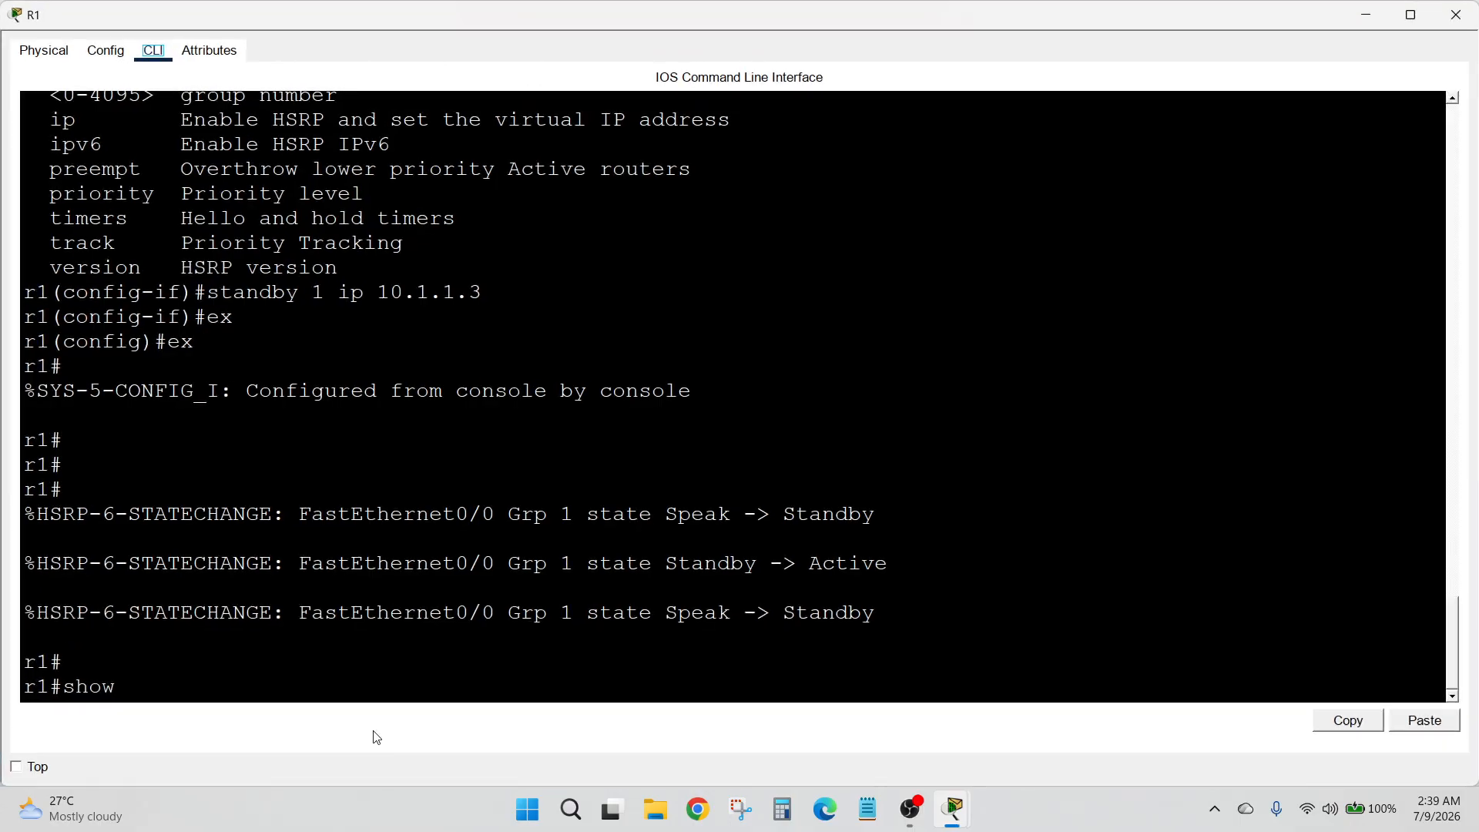
Display R1's brief standby status and examine its priority and preempt indicator
type("standby br")
key("Tab")
key("Return")
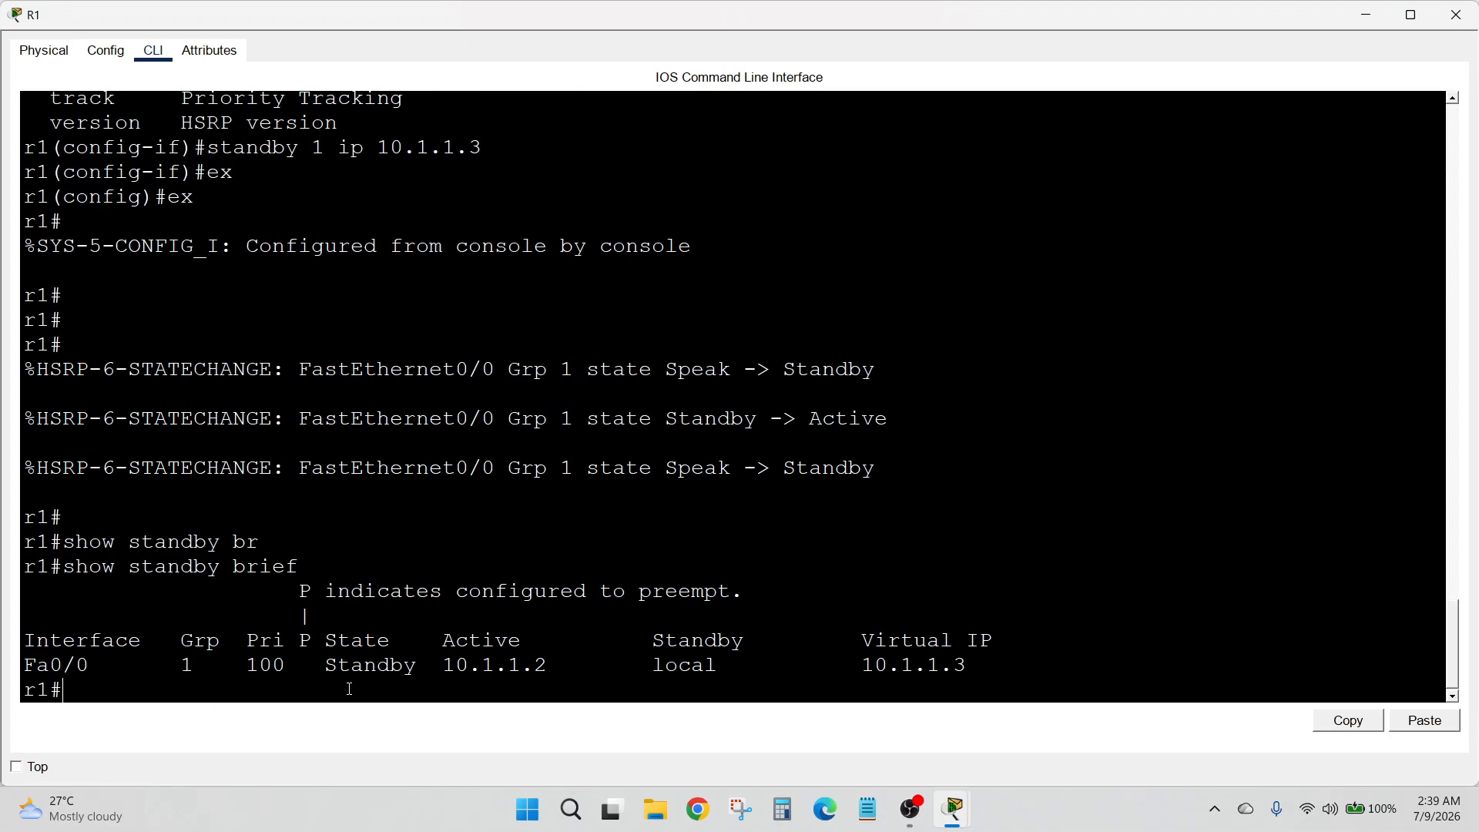
left_click_drag(152, 664, 245, 672)
left_click(366, 619)
left_click_drag(299, 594, 794, 570)
left_click_drag(325, 593, 706, 595)
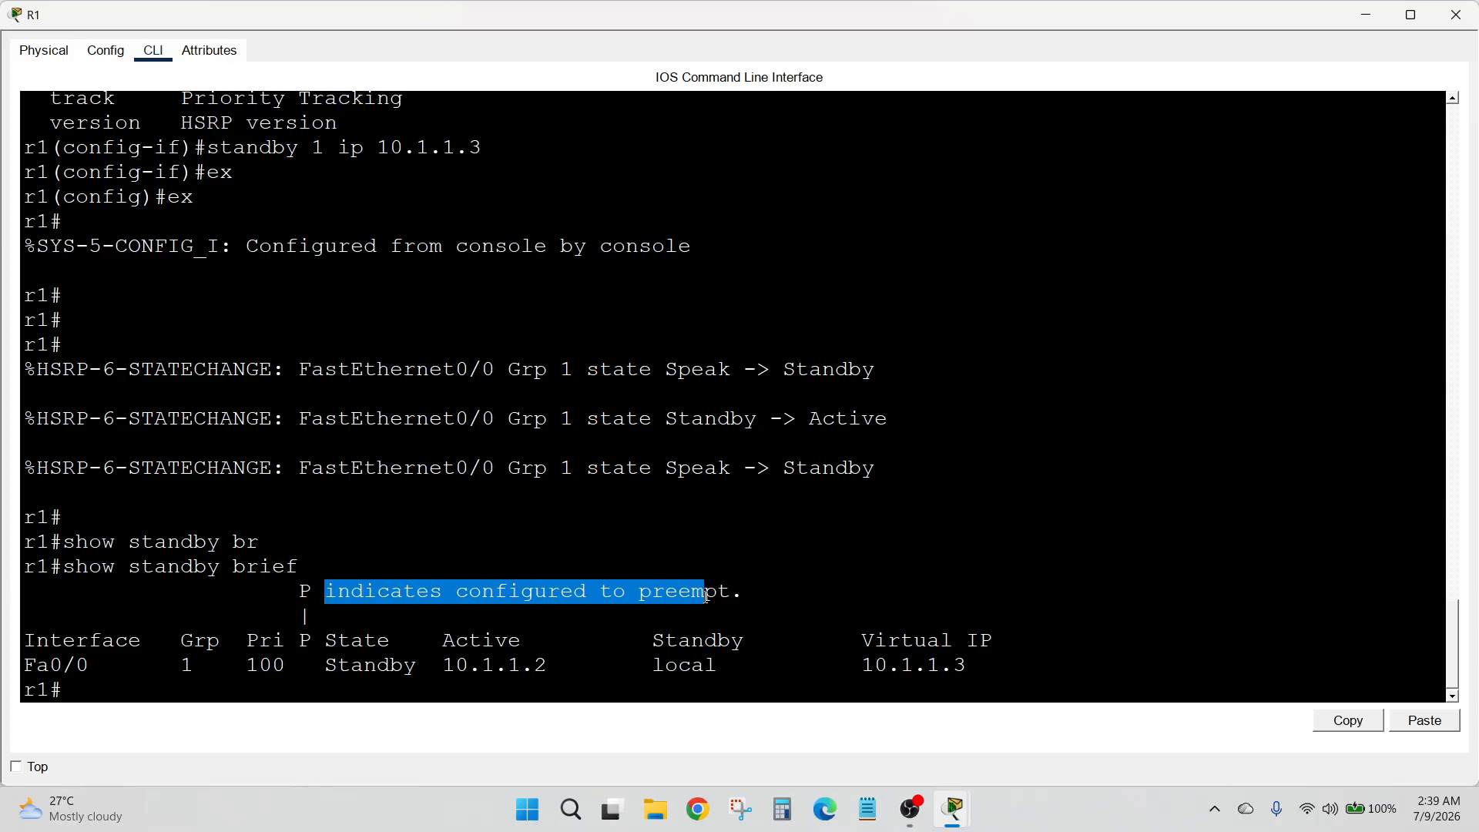
left_click(812, 594)
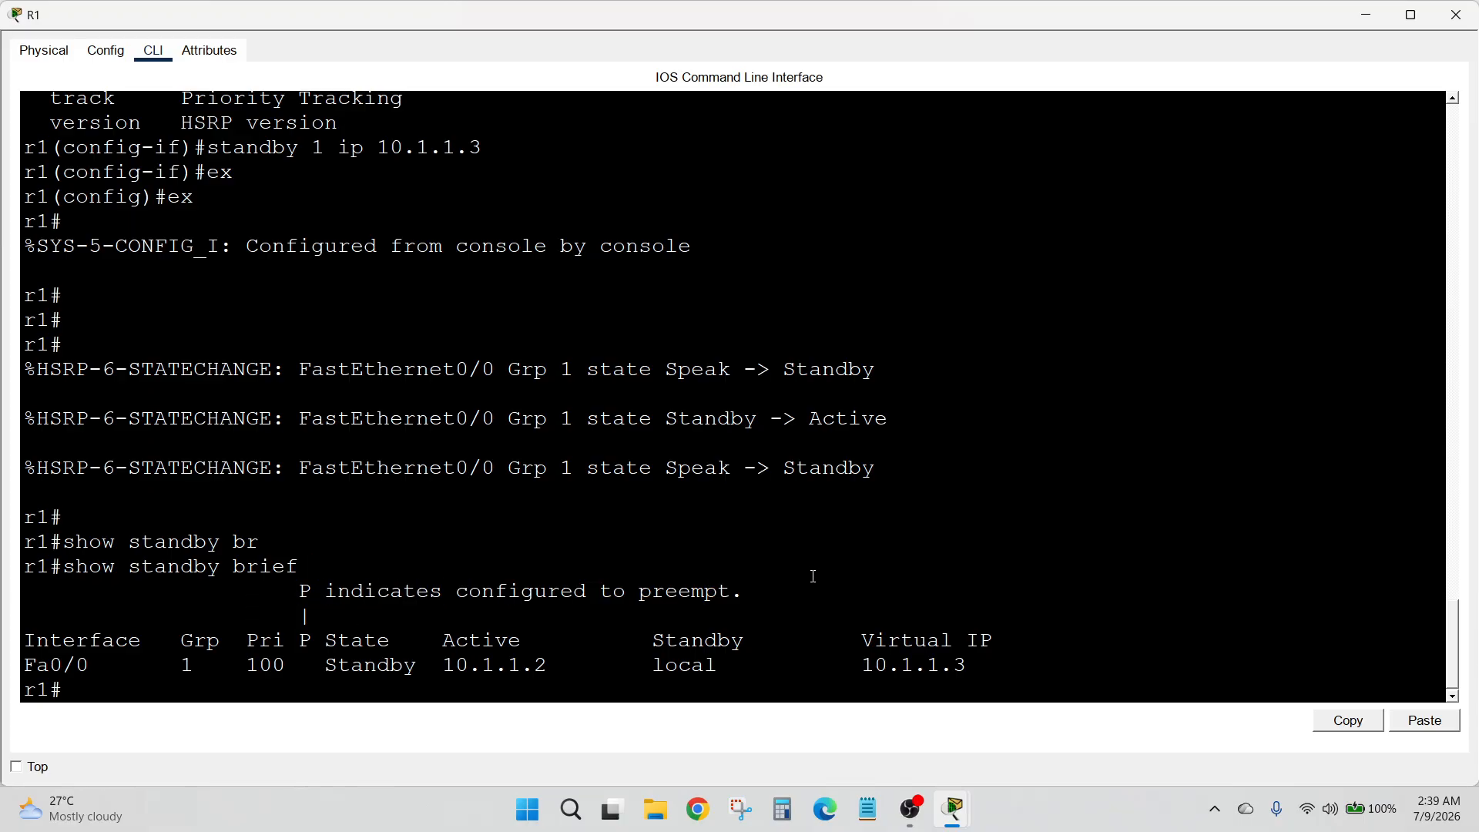
Close R1's window and examine the topology, focusing on PC0, router R2 and R2's link
left_click(1473, 9)
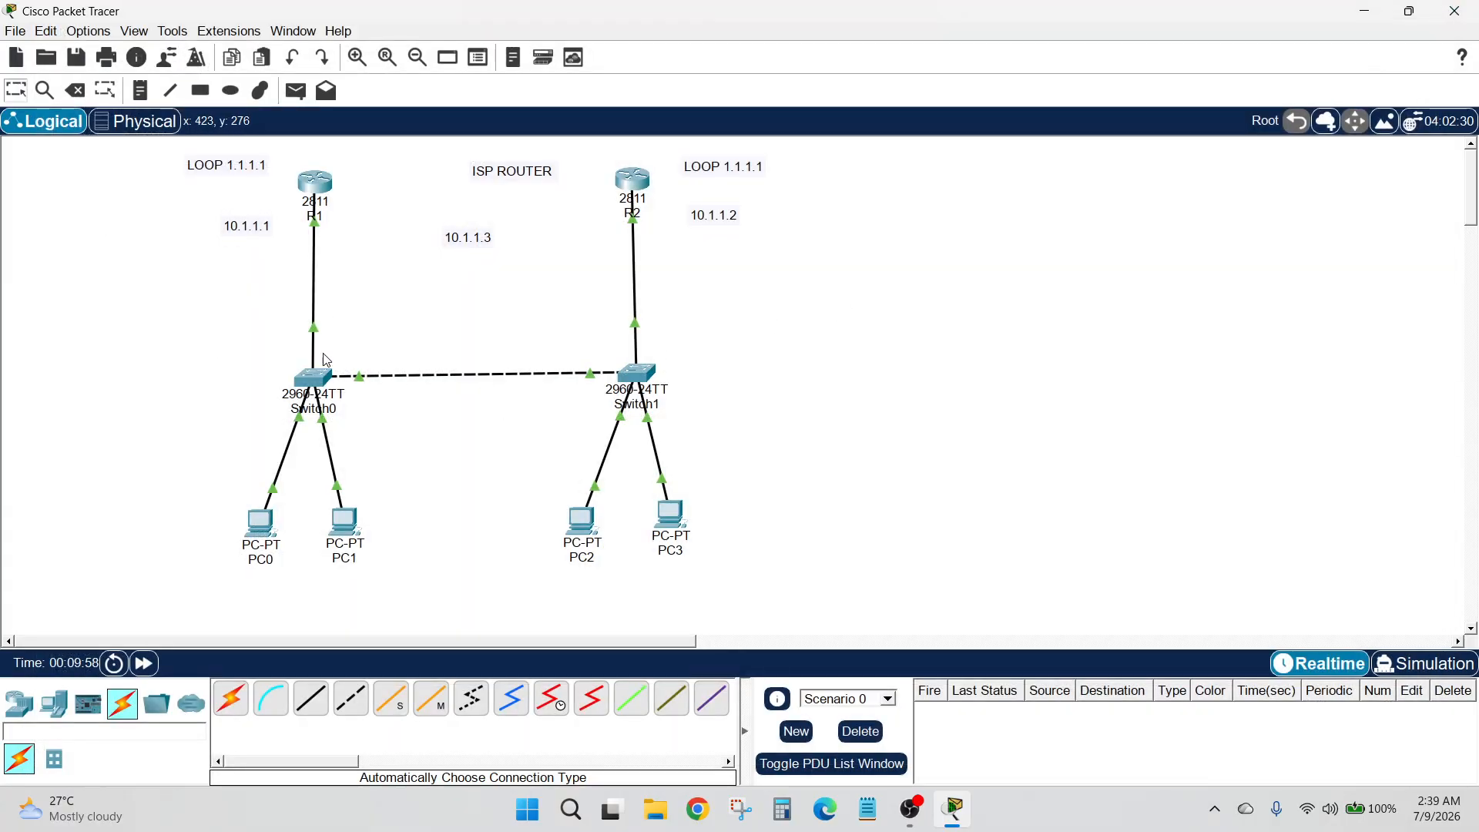
mouse_move(192, 474)
left_mouse_down()
mouse_move(295, 563)
mouse_move(269, 555)
left_mouse_up()
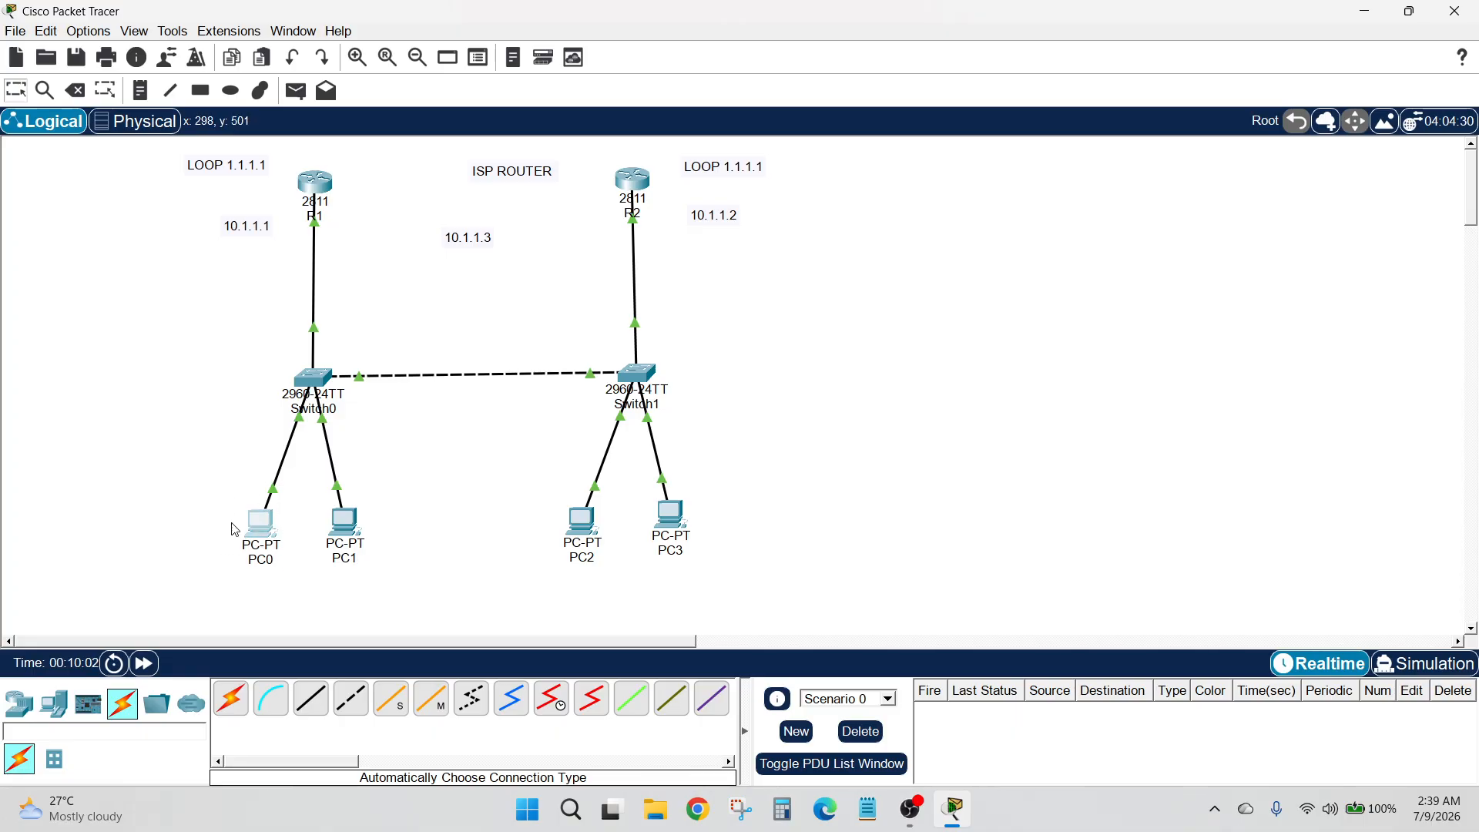
left_click_drag(200, 500, 294, 556)
left_click_drag(600, 161, 651, 222)
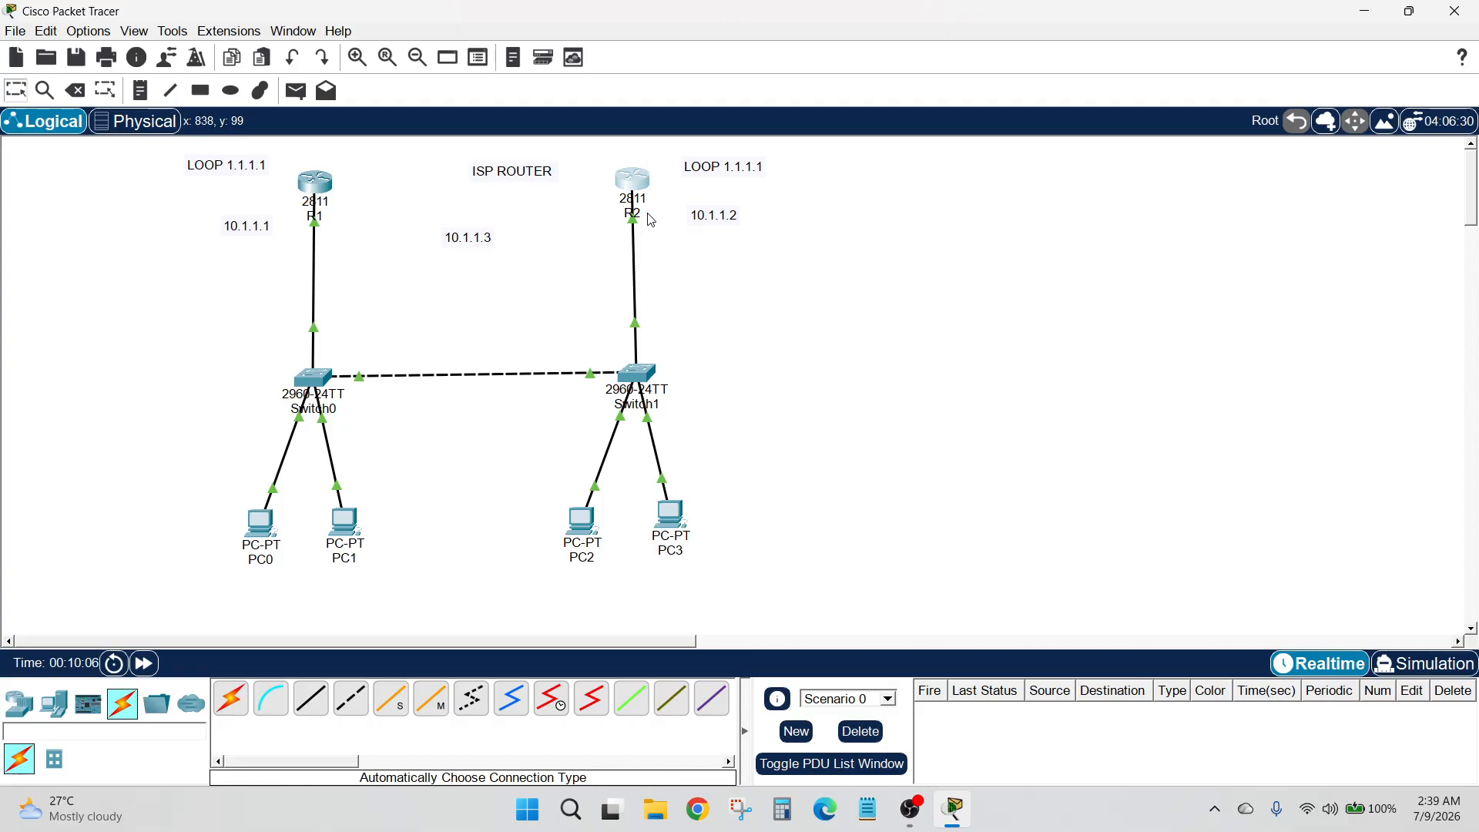
left_click_drag(600, 156, 668, 219)
left_click_drag(597, 158, 668, 224)
left_click_drag(562, 210, 713, 297)
left_click_drag(580, 212, 692, 273)
left_click(719, 271)
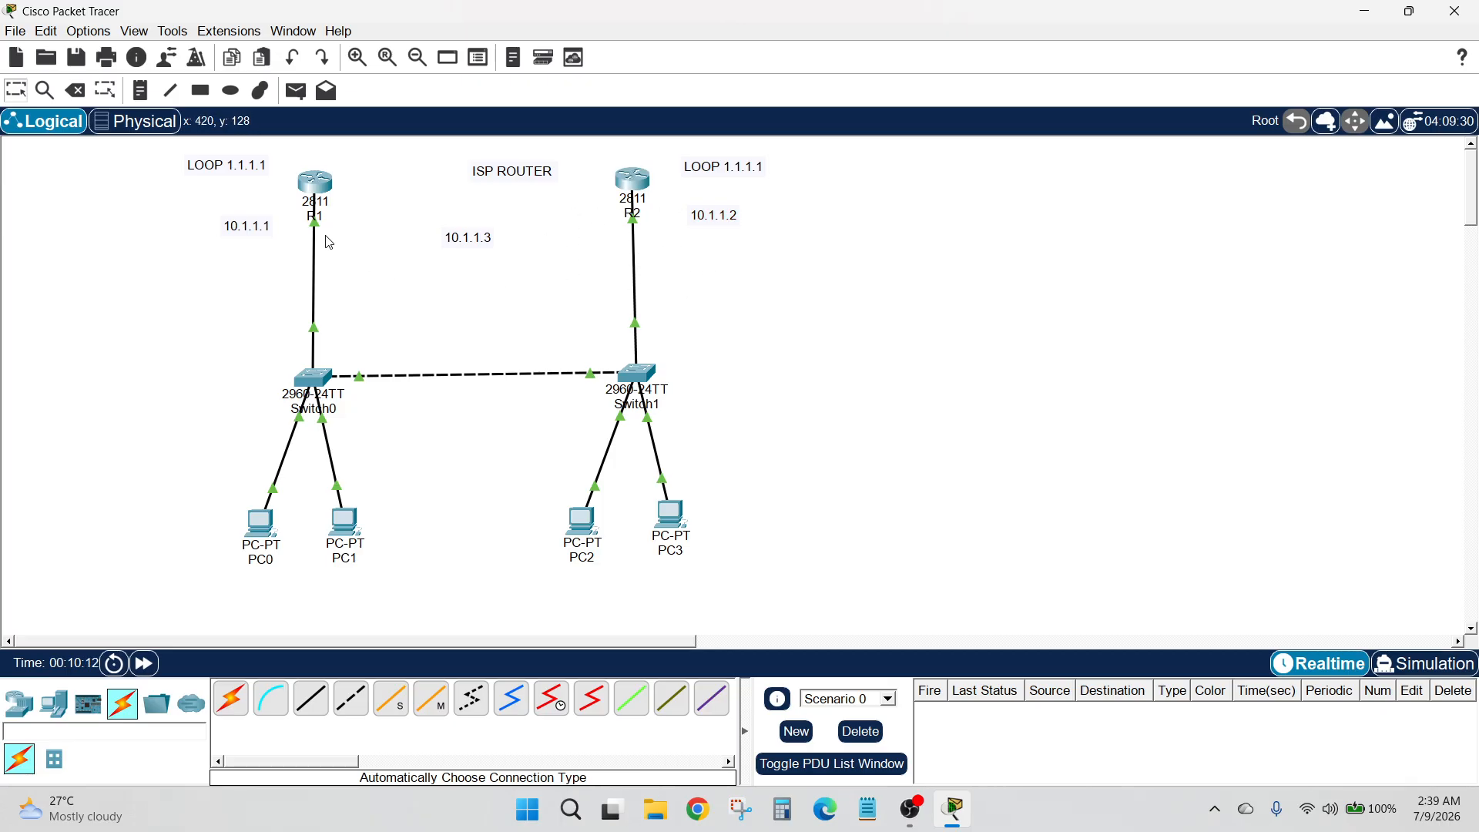
Move the 10.1.1.3 label slightly up and toward R1 in the topology
left_click_drag(425, 212, 459, 225)
mouse_move(274, 205)
left_mouse_down()
mouse_move(357, 266)
mouse_move(338, 249)
left_mouse_up()
left_click(270, 209)
left_click(324, 269)
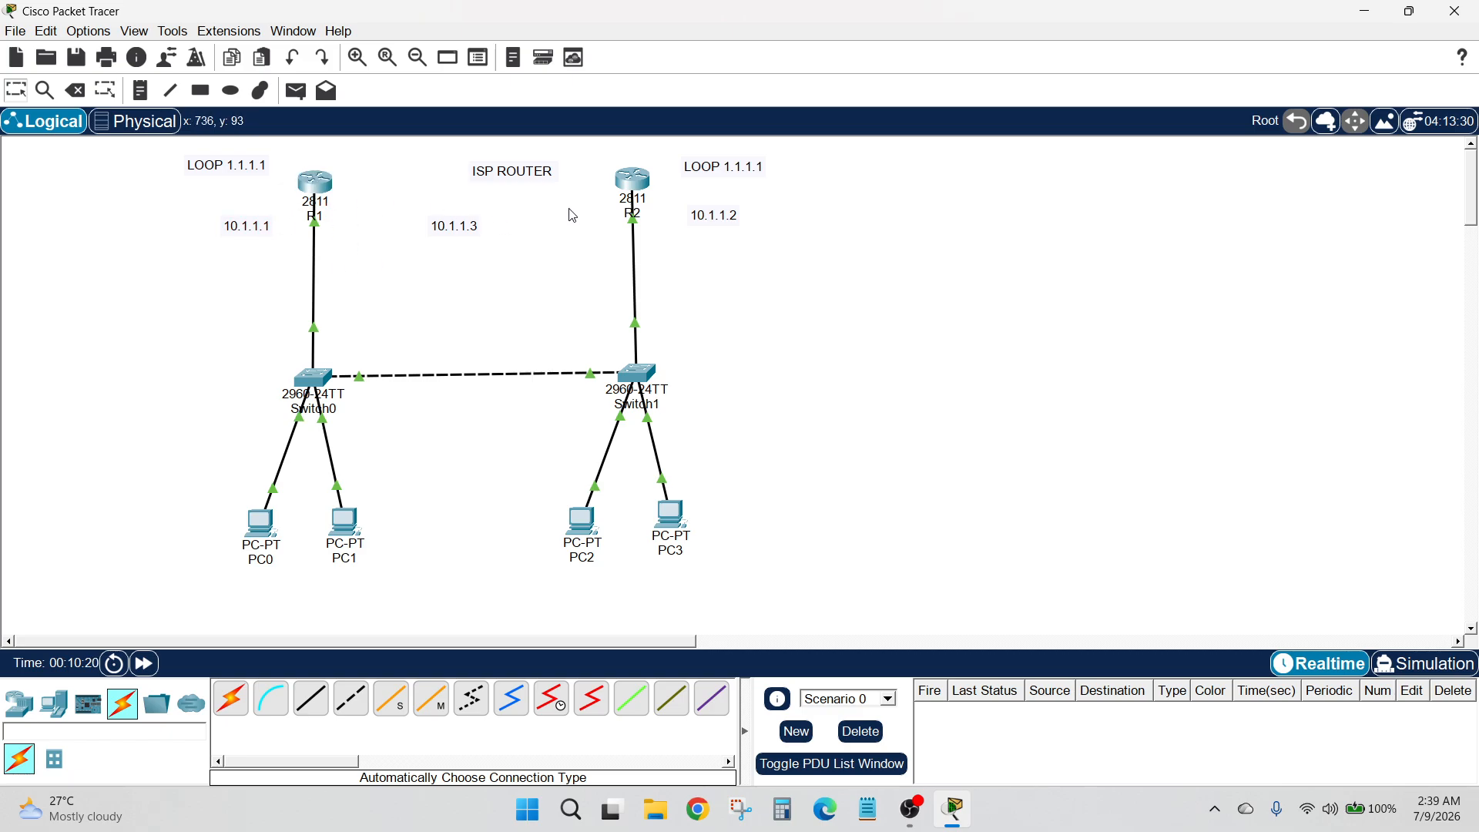
Open PC0's Command Prompt and start a continuous ping to 1.1.1.1
left_click(260, 527)
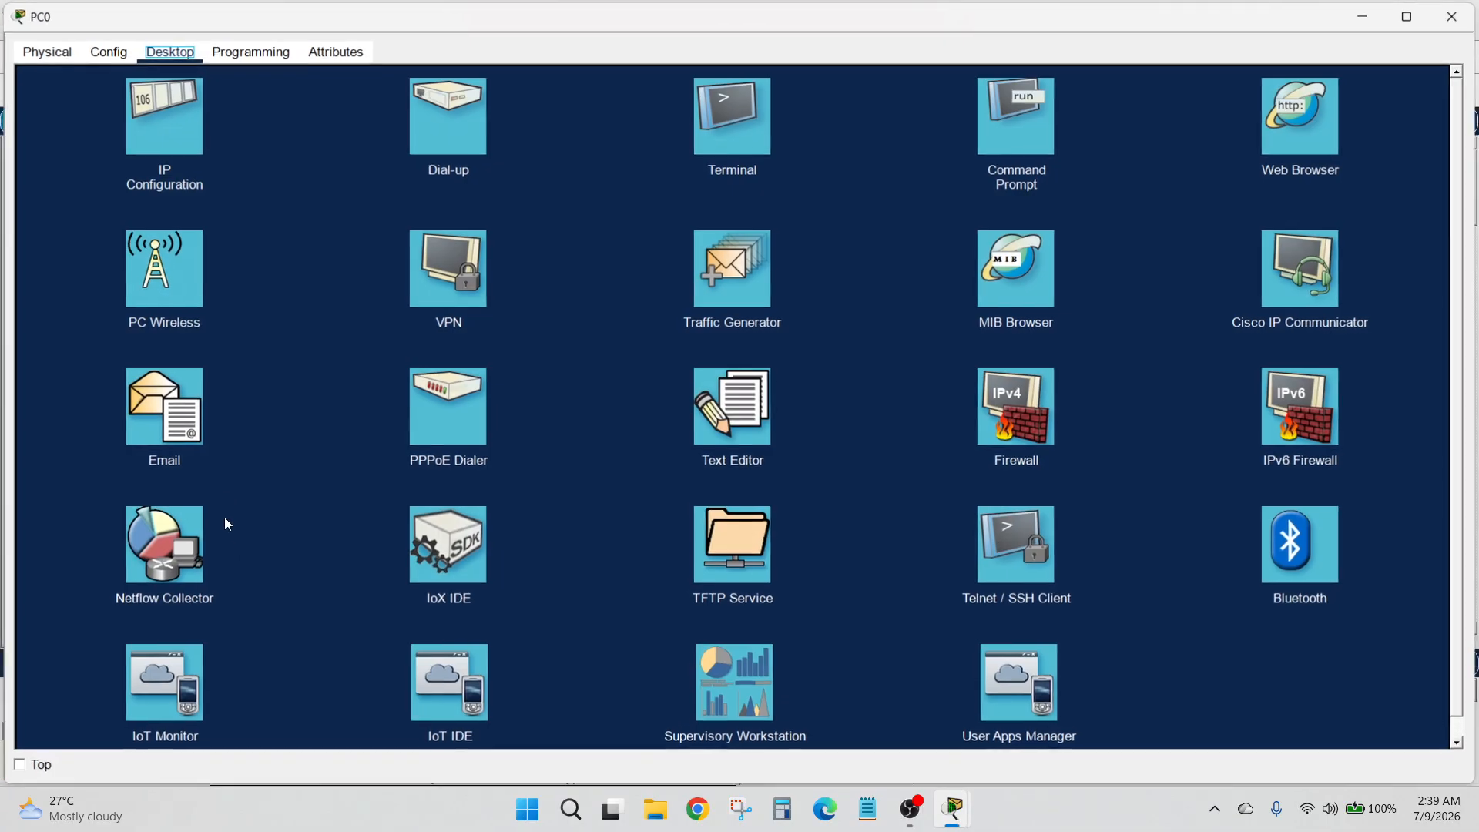
left_click(997, 128)
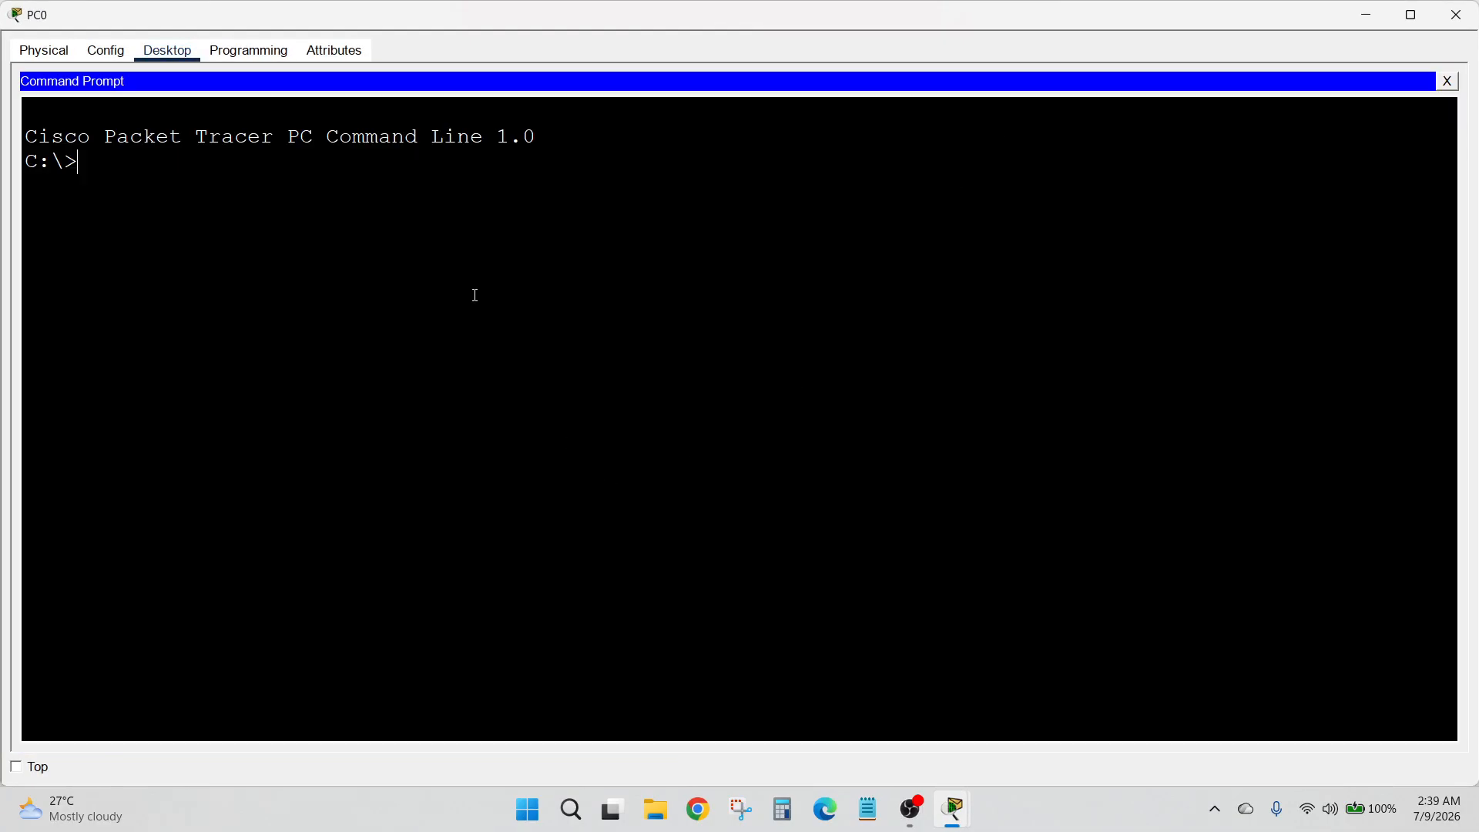
type("o")
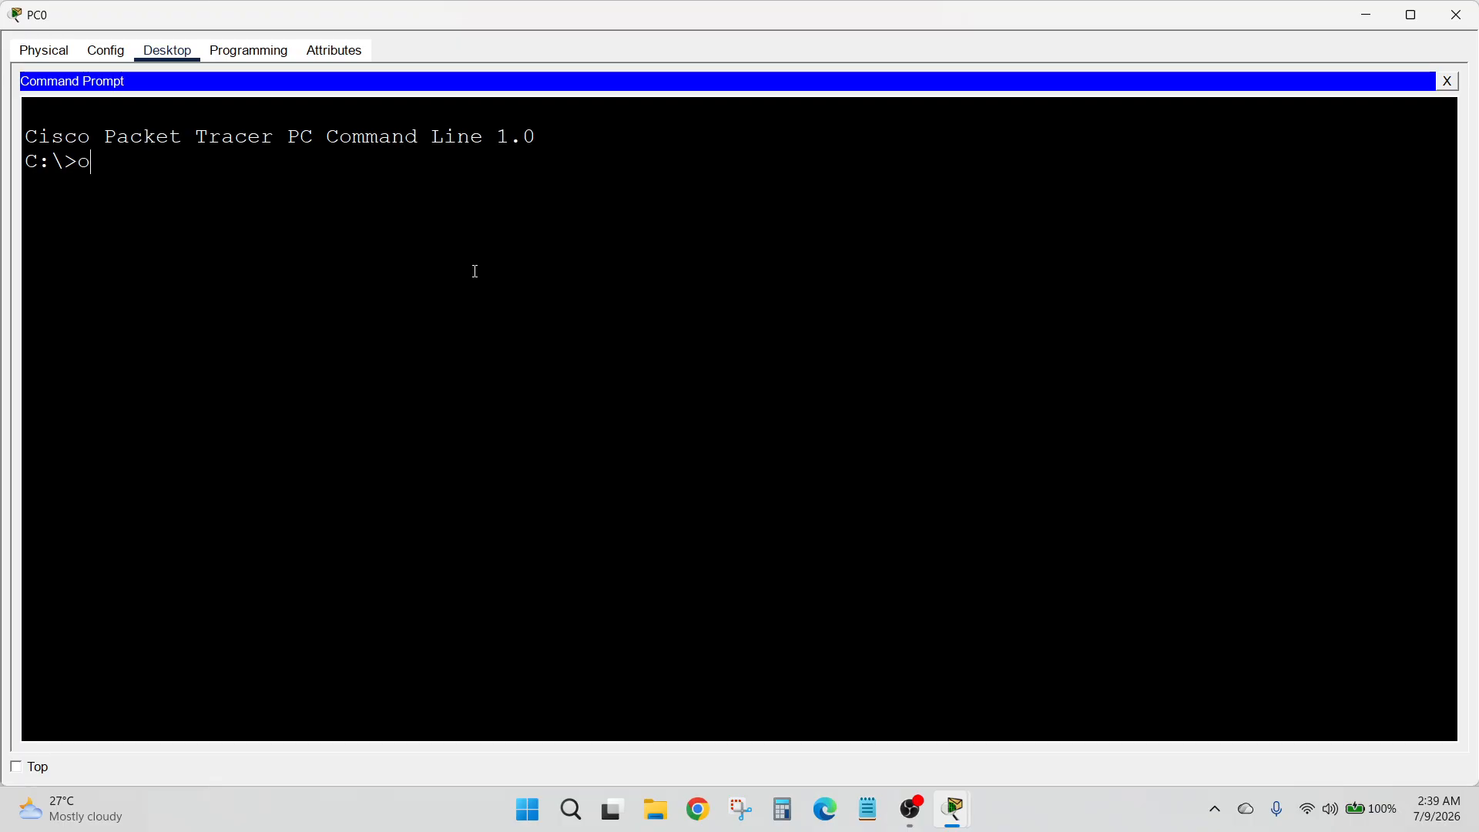
type("pint")
key("Return")
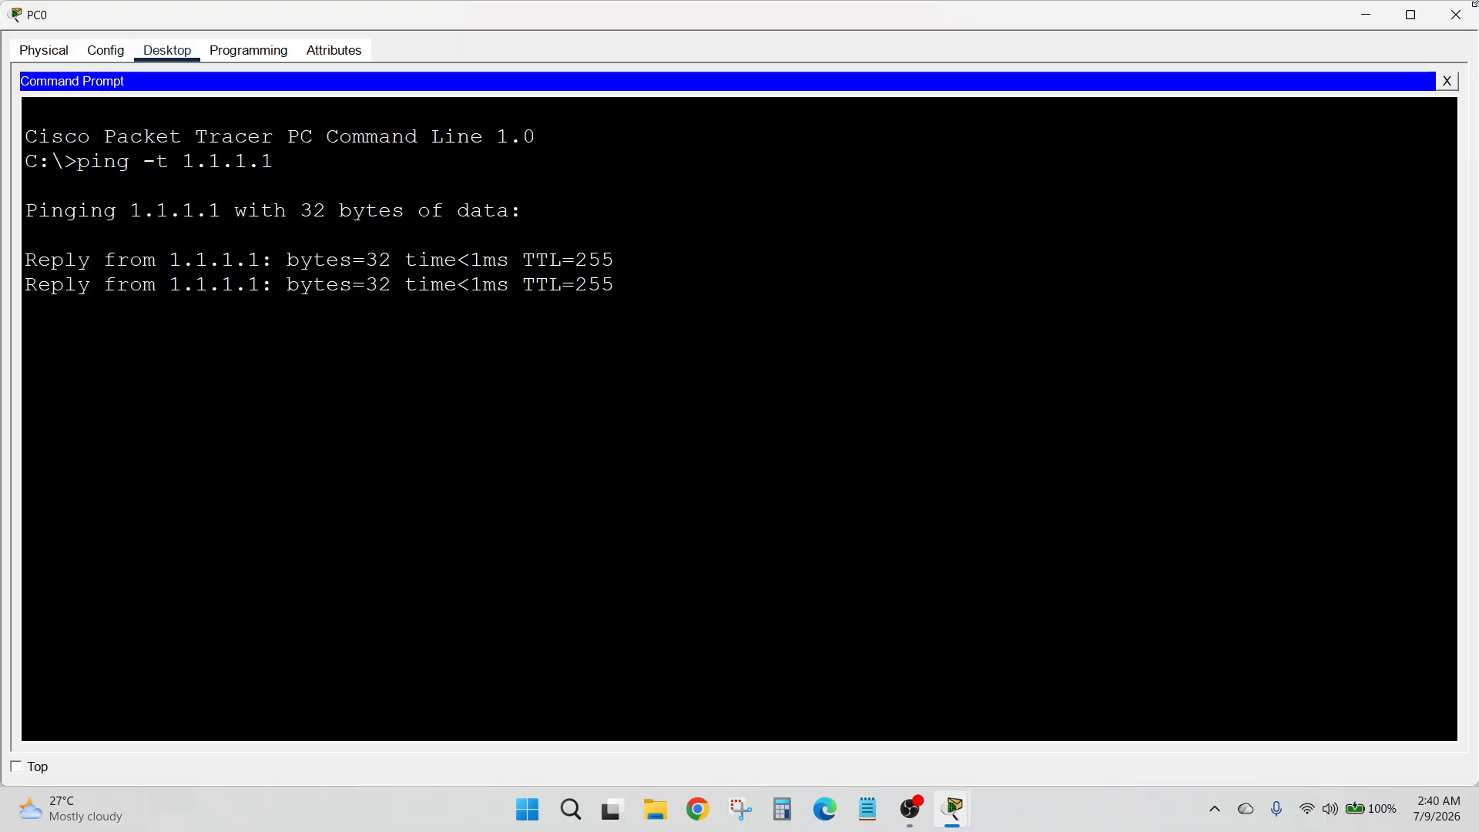
Place PC0's window beside the topology, and shift the whole network with its labels to the left
left_click_drag(1233, 14, 1086, 197)
left_click_drag(1323, 370, 547, 416)
left_click_drag(381, 194, 1326, 154)
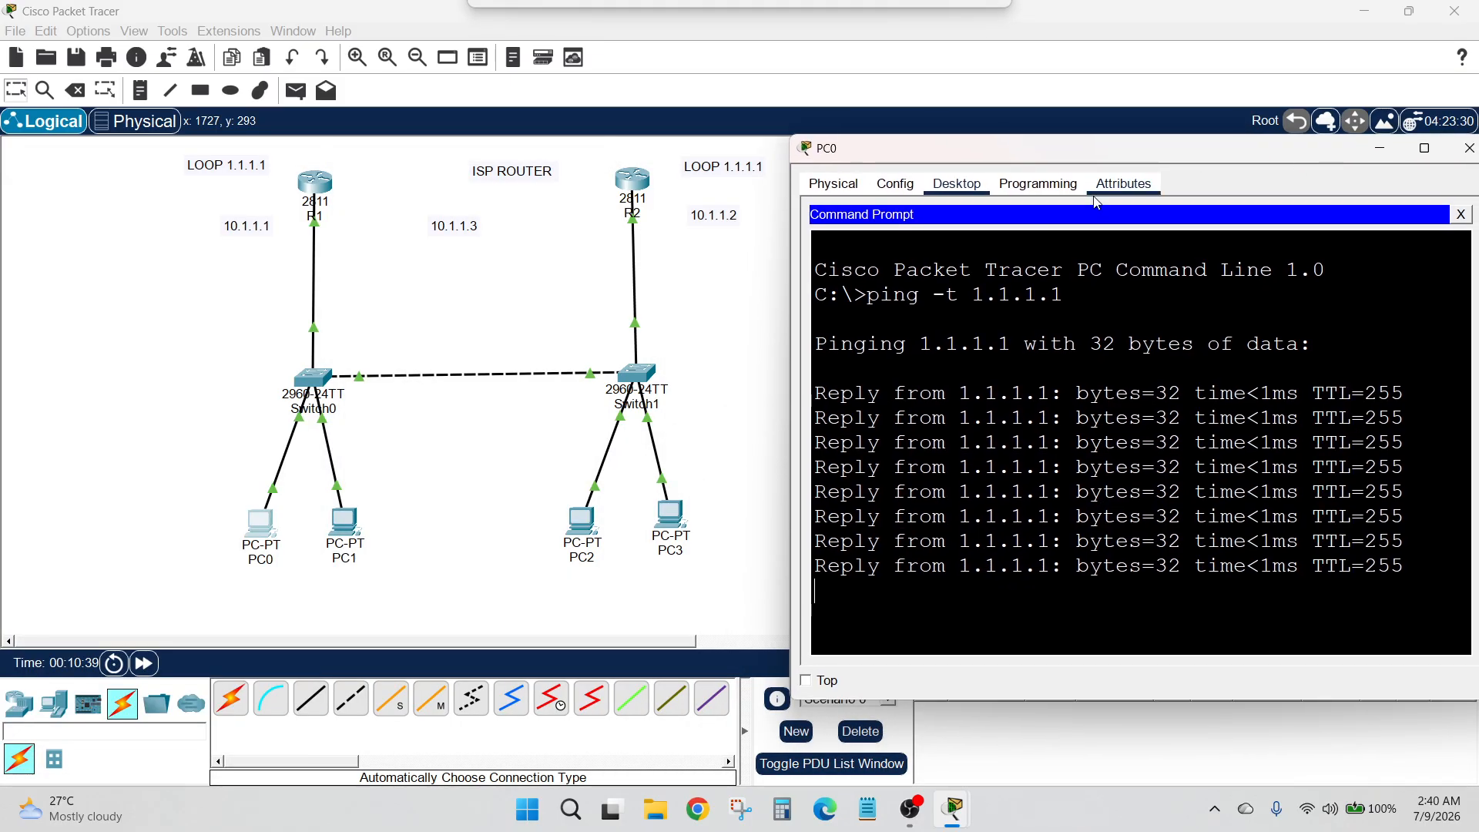
left_click_drag(145, 162, 892, 612)
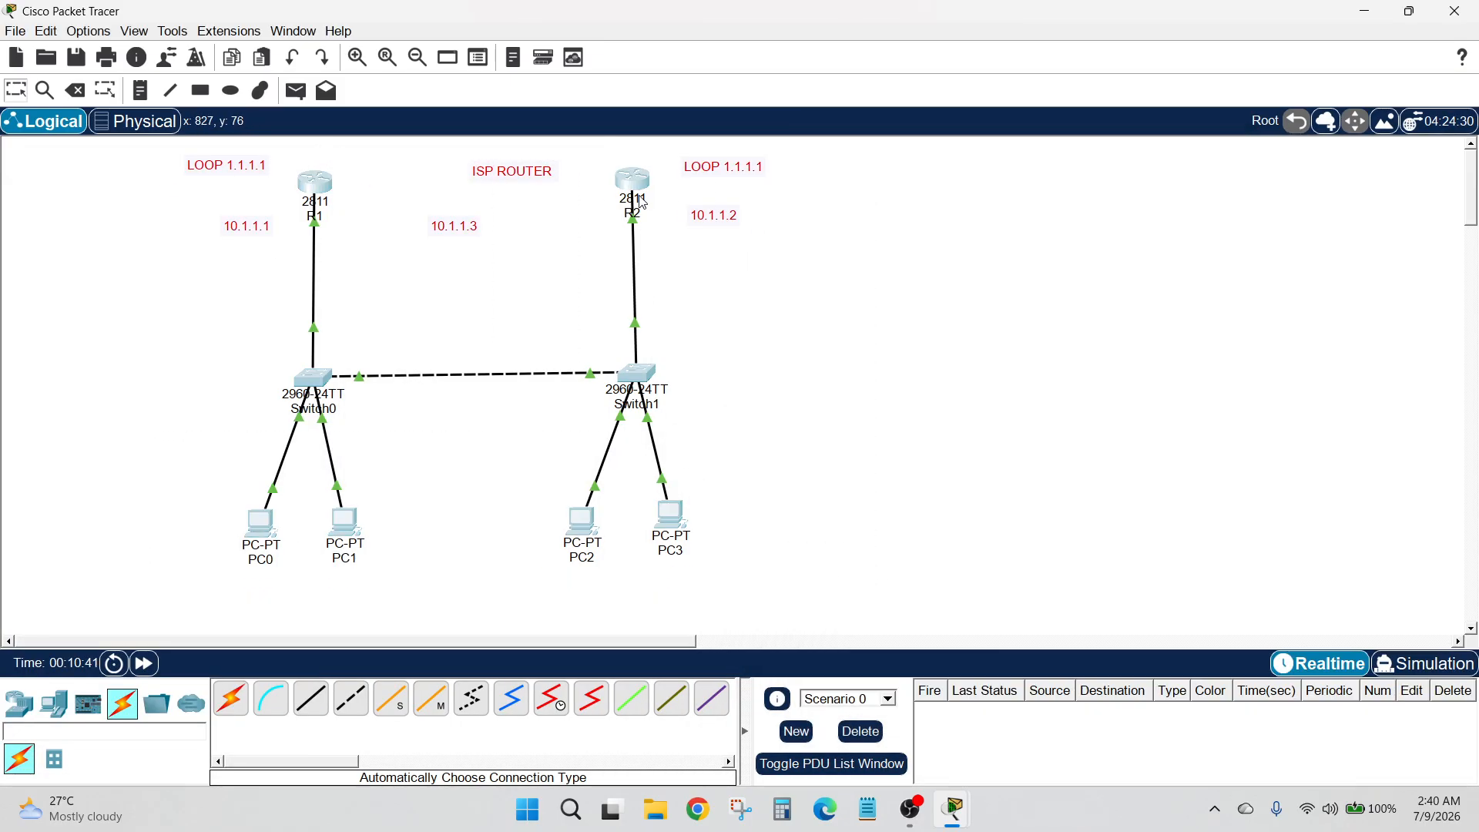
left_click_drag(642, 202, 536, 210)
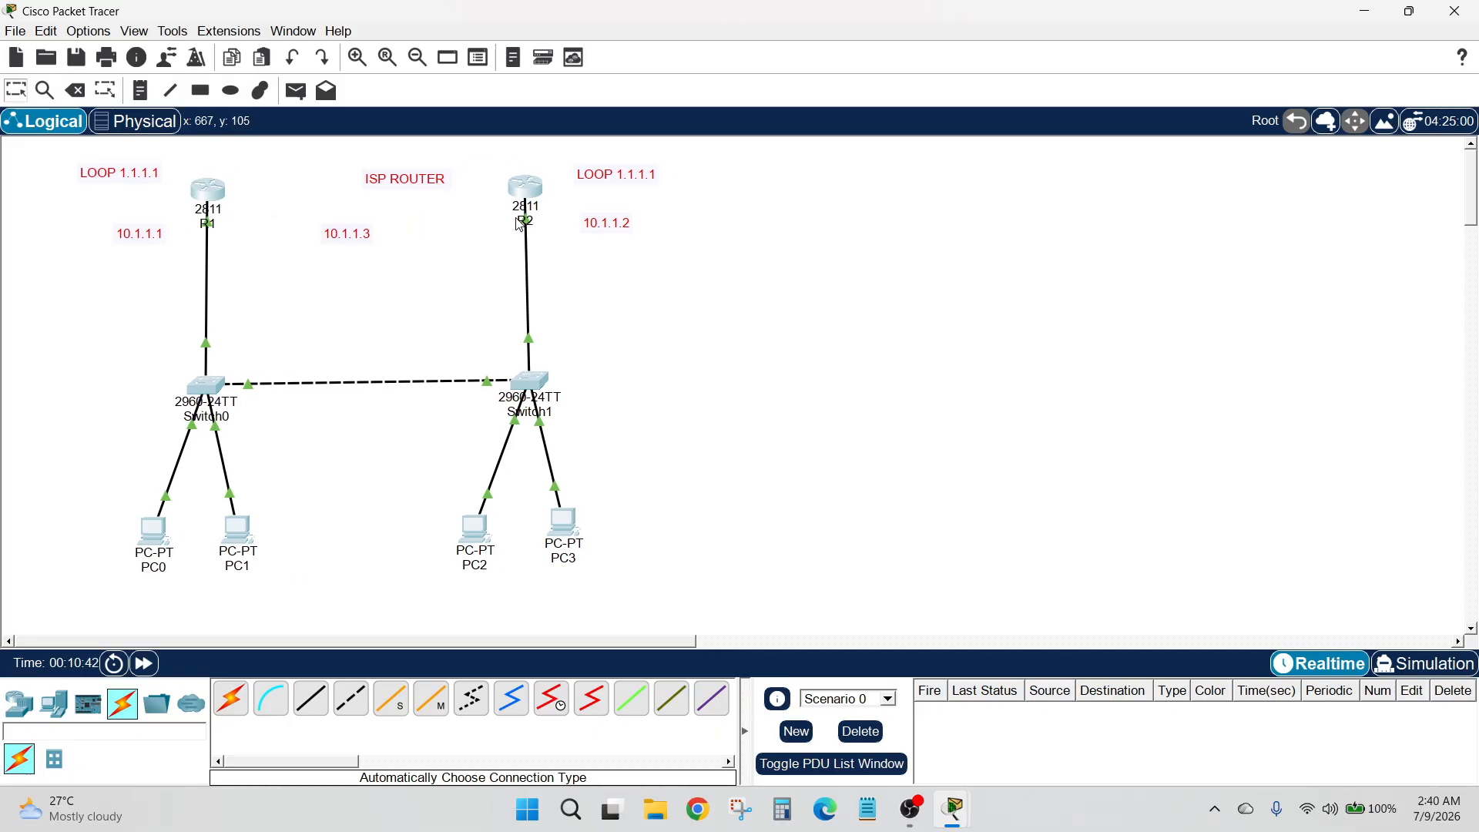
Bring PC0's ping window back, keep it always on top, and place it beside the topology
left_click(165, 534)
left_click_drag(1191, 148, 1193, 137)
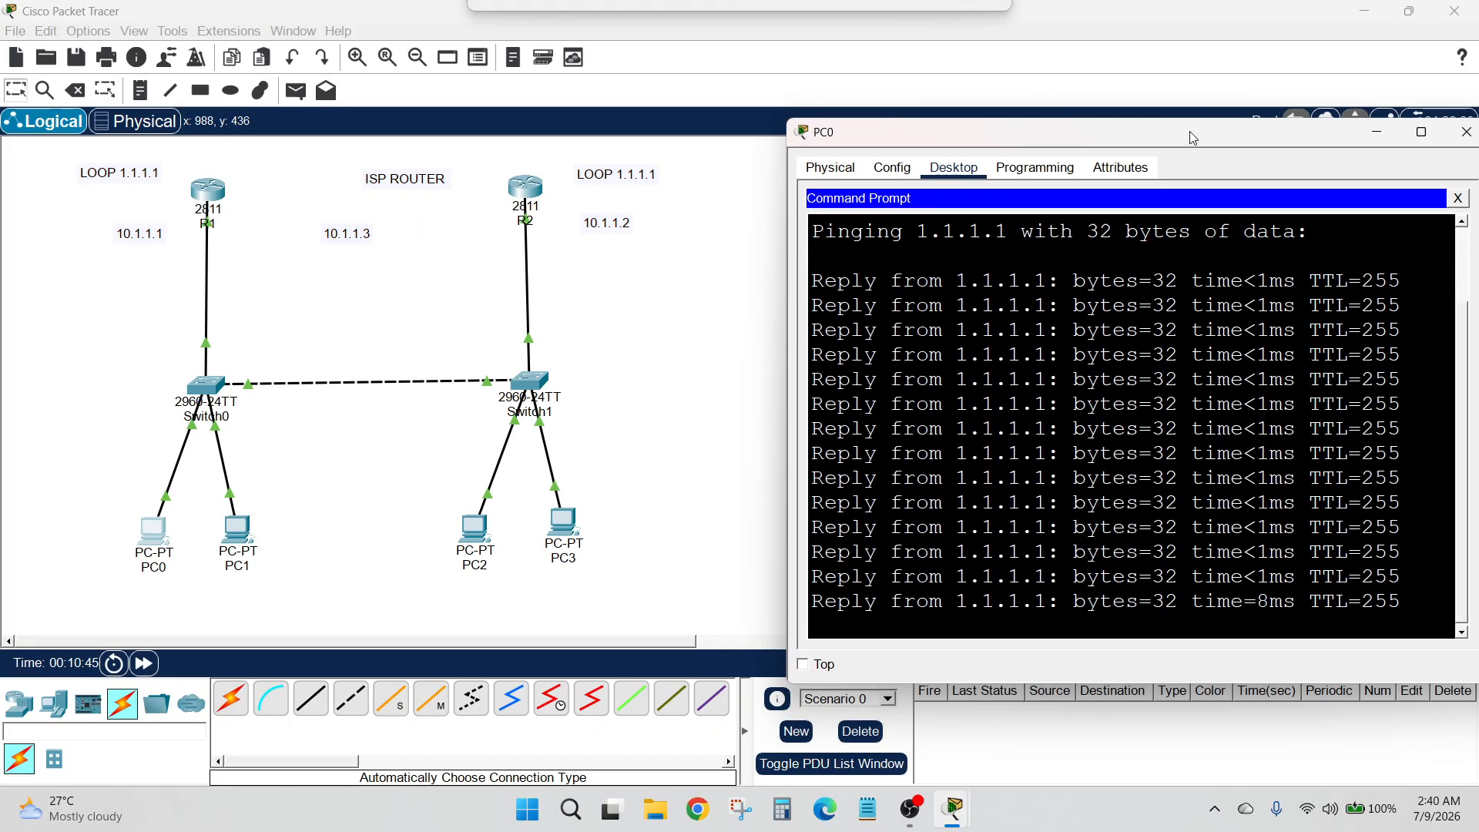
left_click(803, 664)
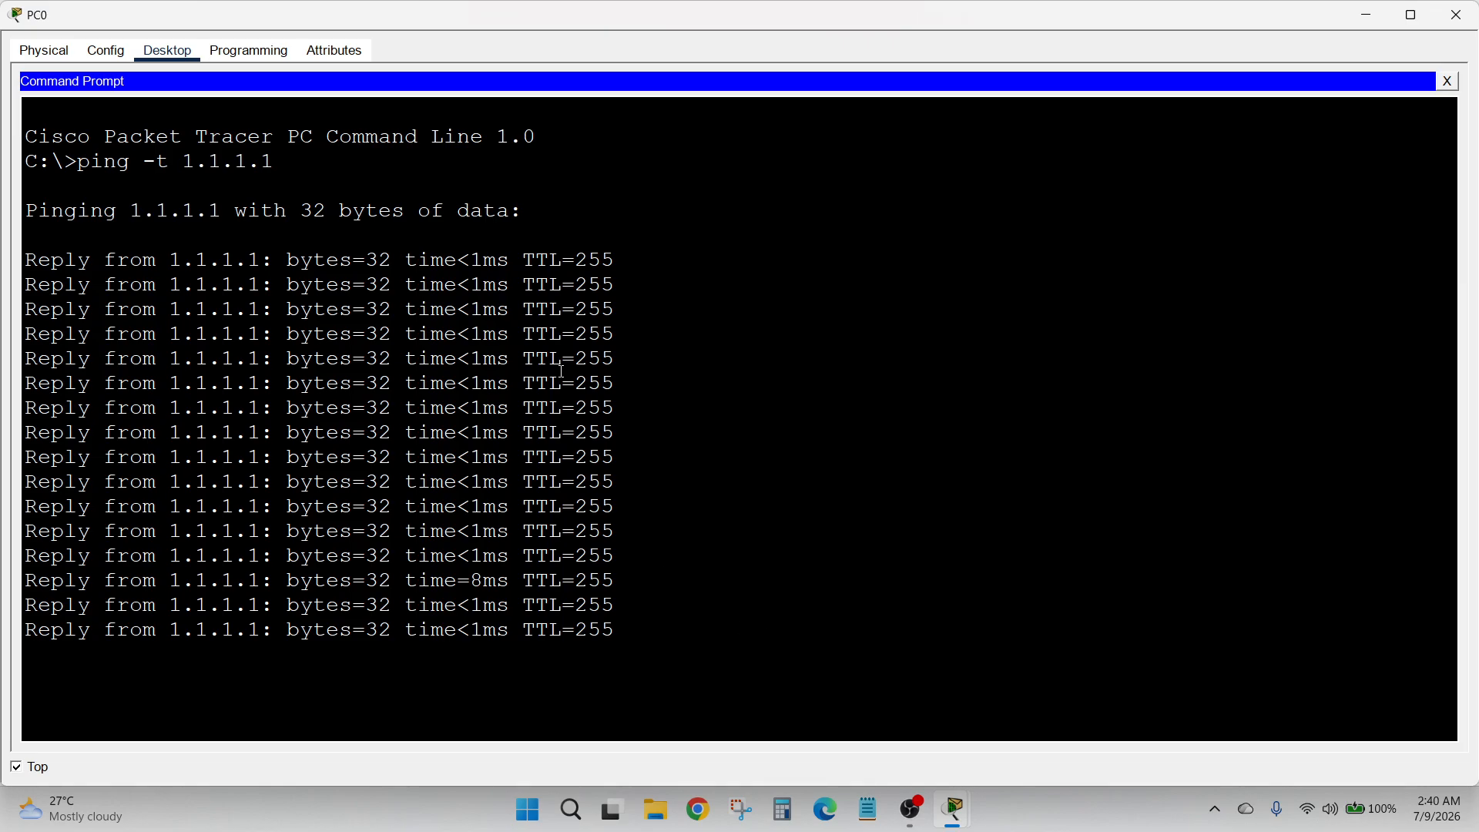
left_click(1412, 16)
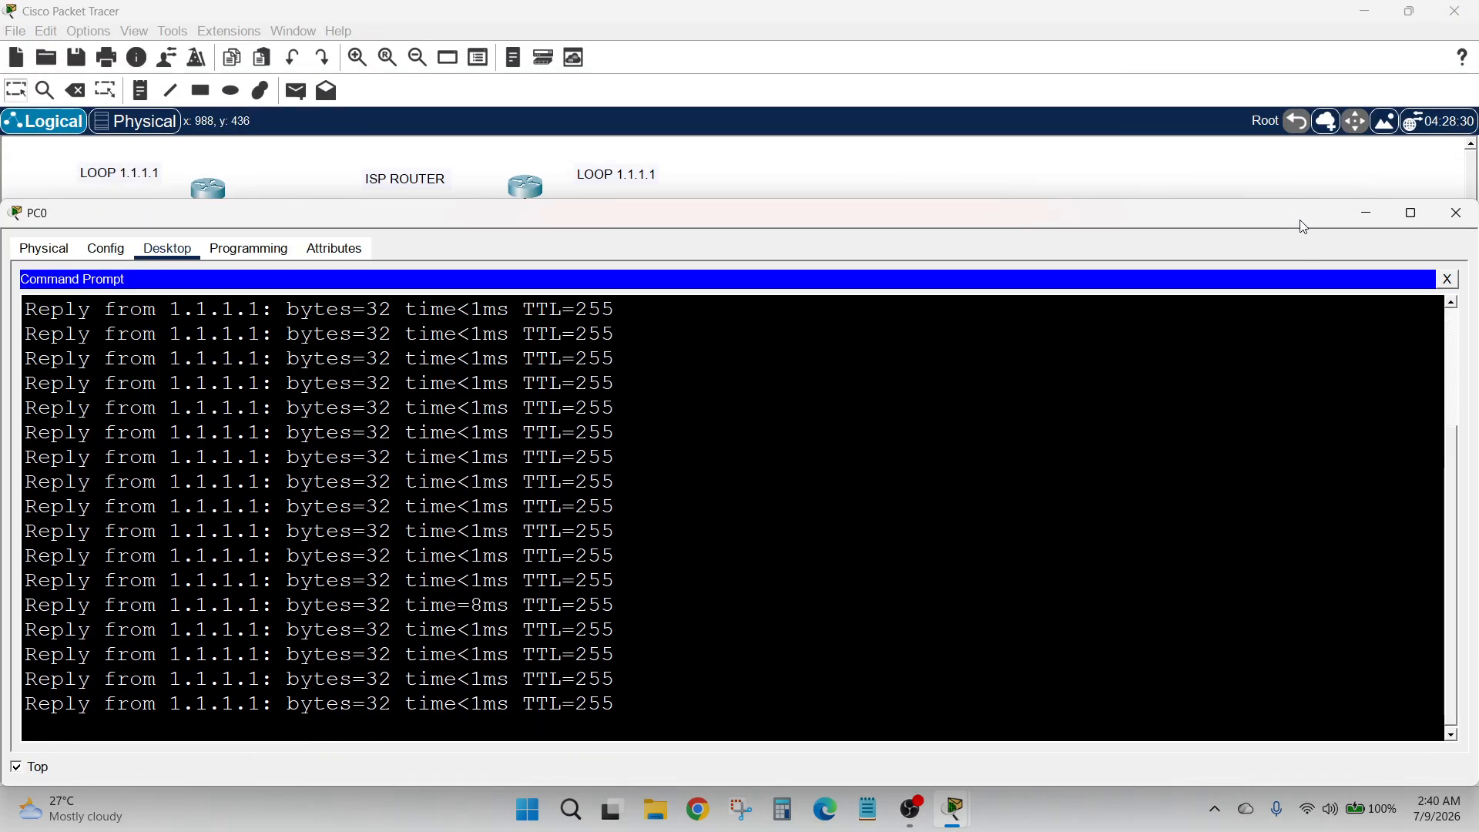
left_click_drag(1300, 220, 1187, 216)
left_click_drag(1362, 359, 599, 362)
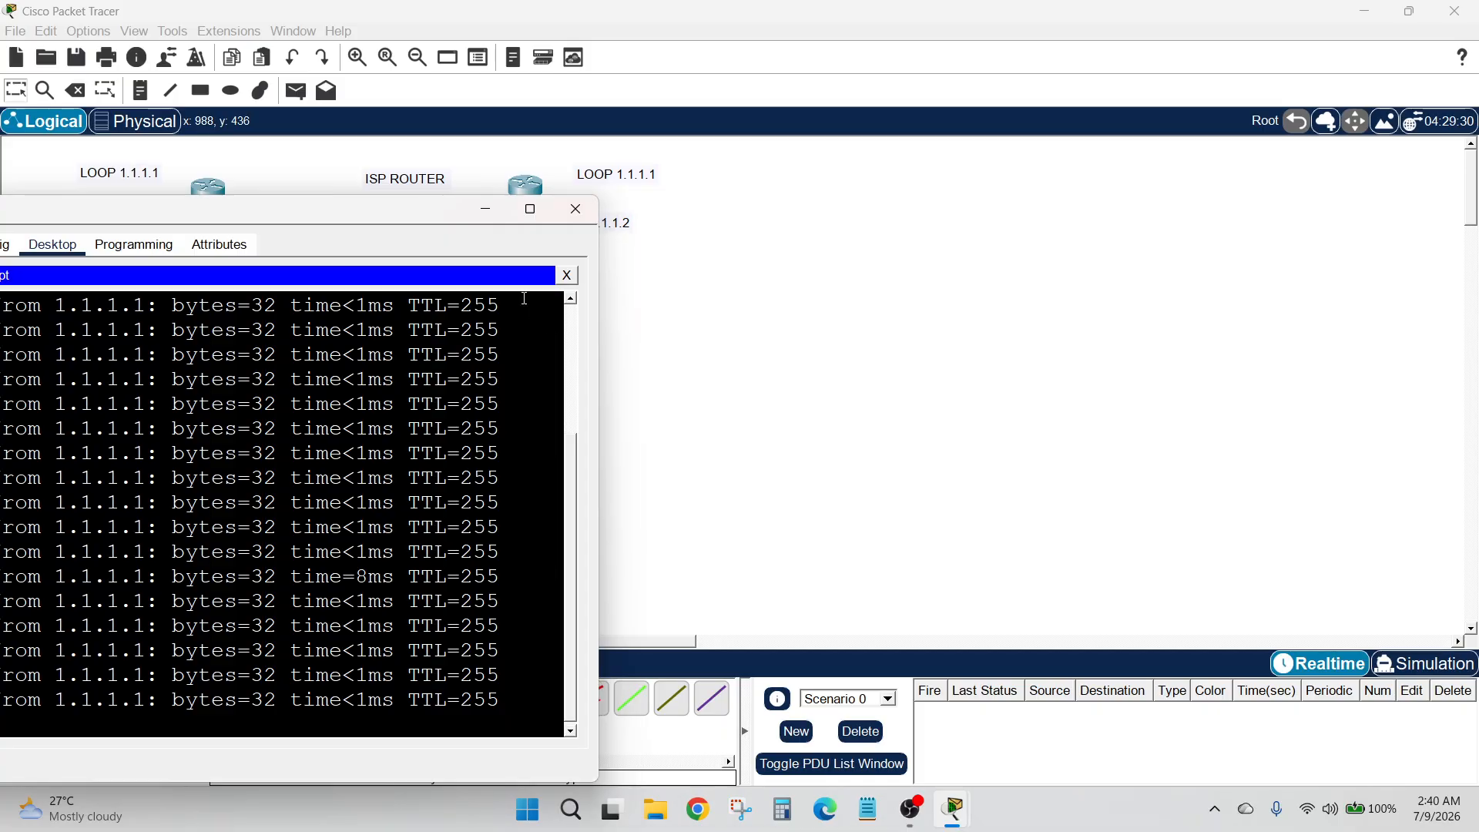
left_click_drag(408, 209, 1295, 134)
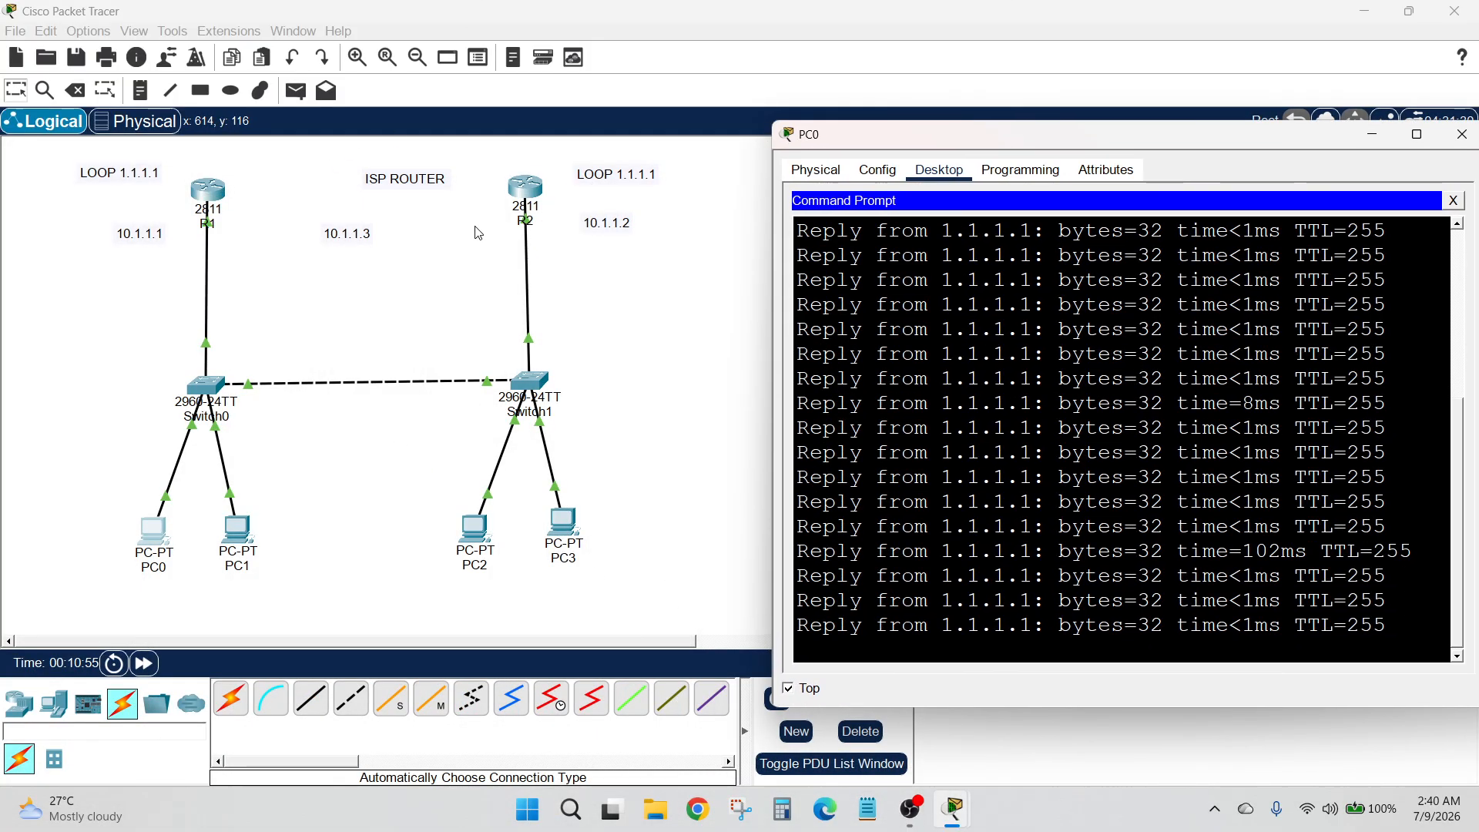
On R2's CLI, enter global configuration, select interface f0/0, and shut it down
left_click(526, 194)
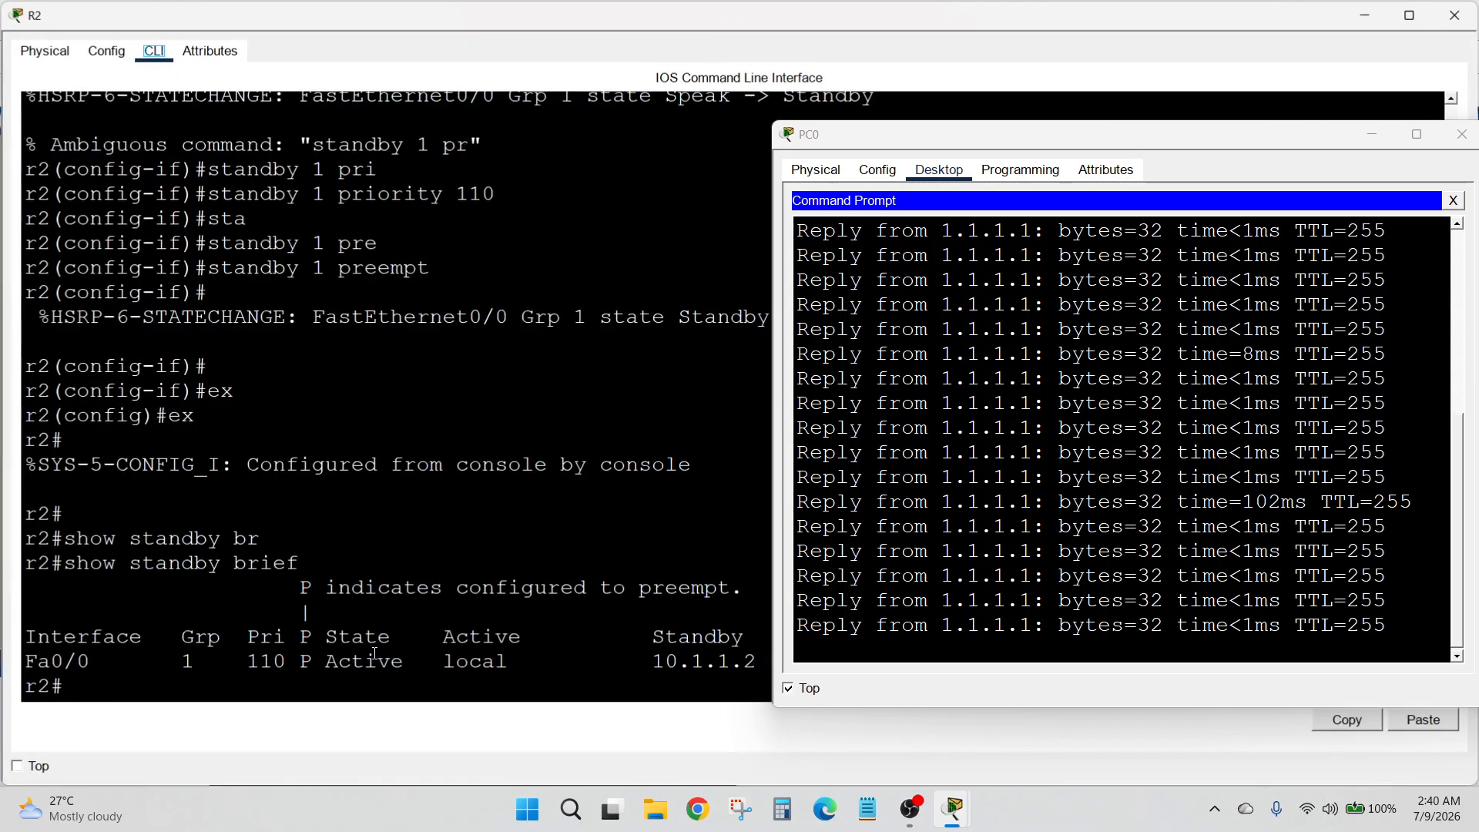
key("Return")
type("conf t")
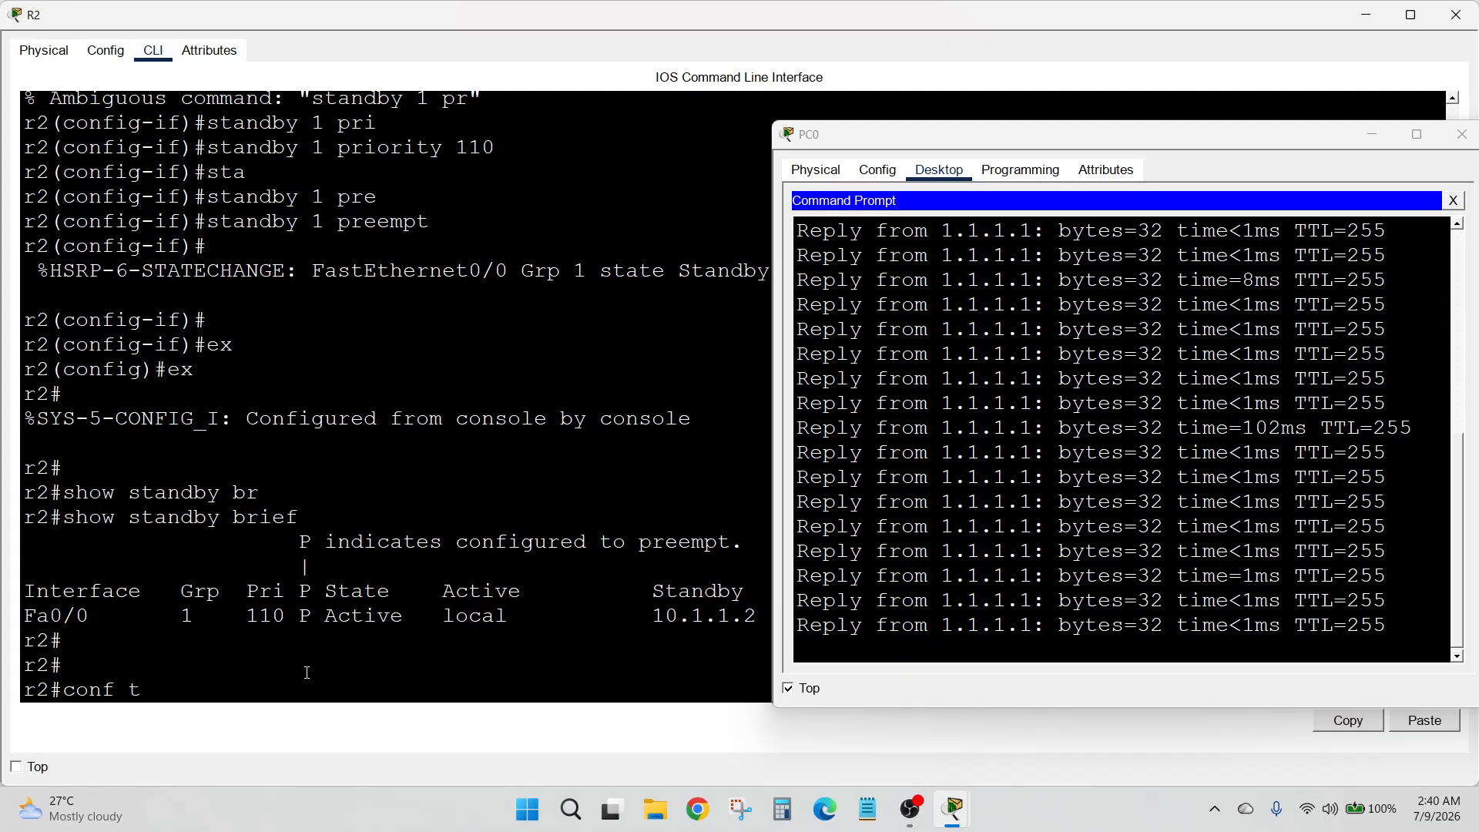
key("Return")
type("int")
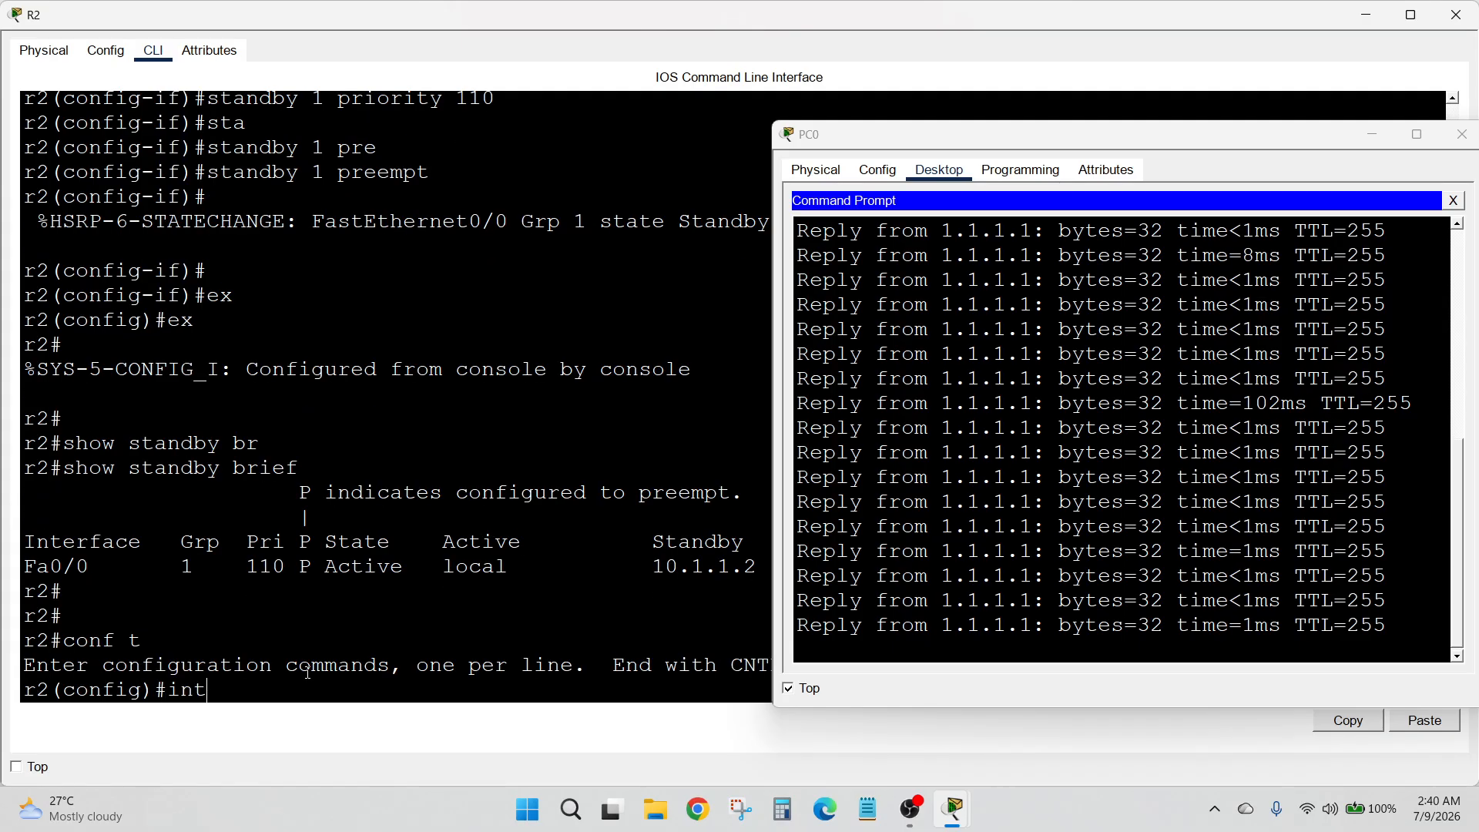
type(" f0/0")
key("Return")
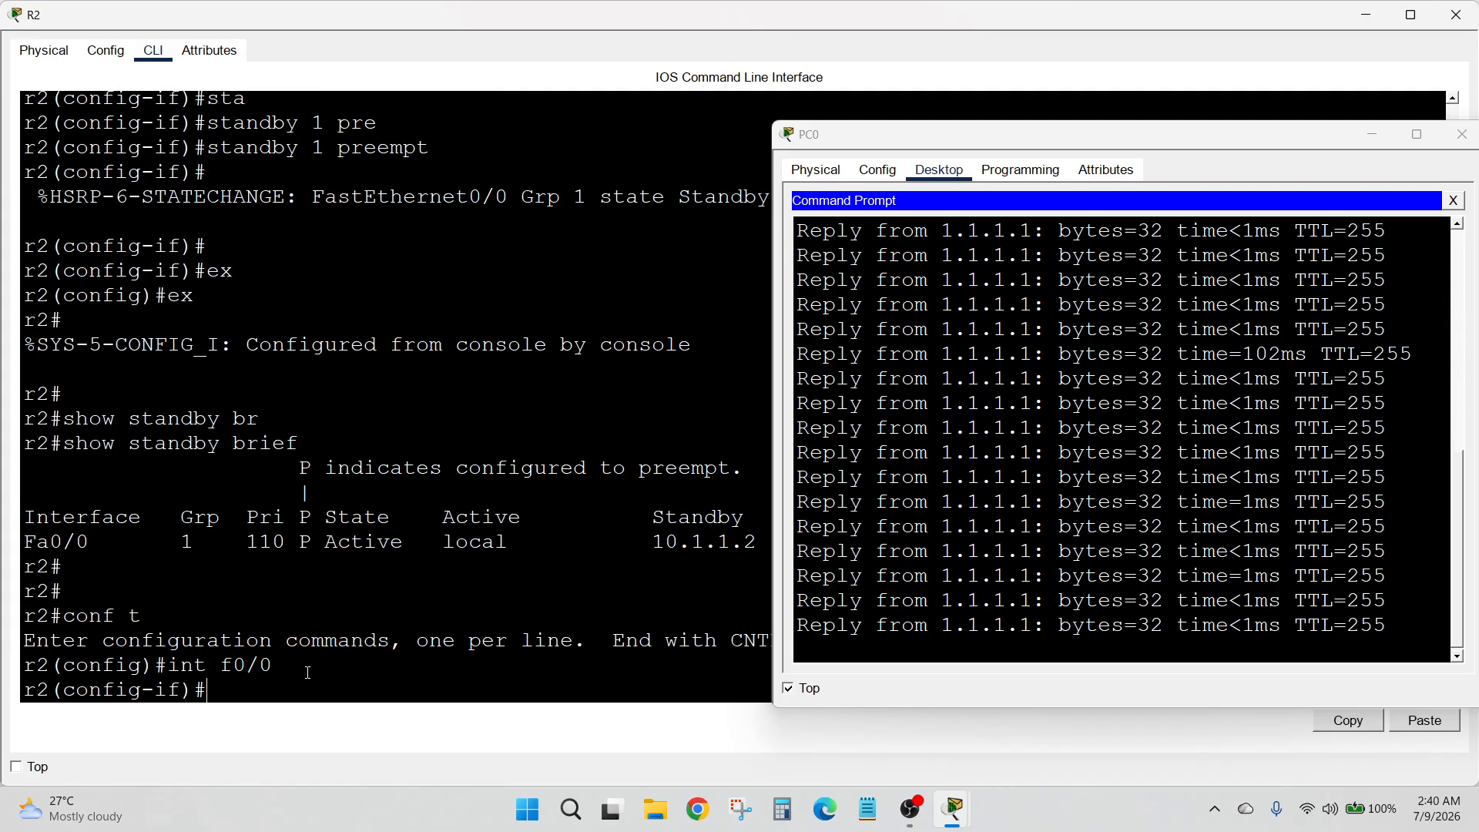
type("sh")
key("Tab")
key("Return")
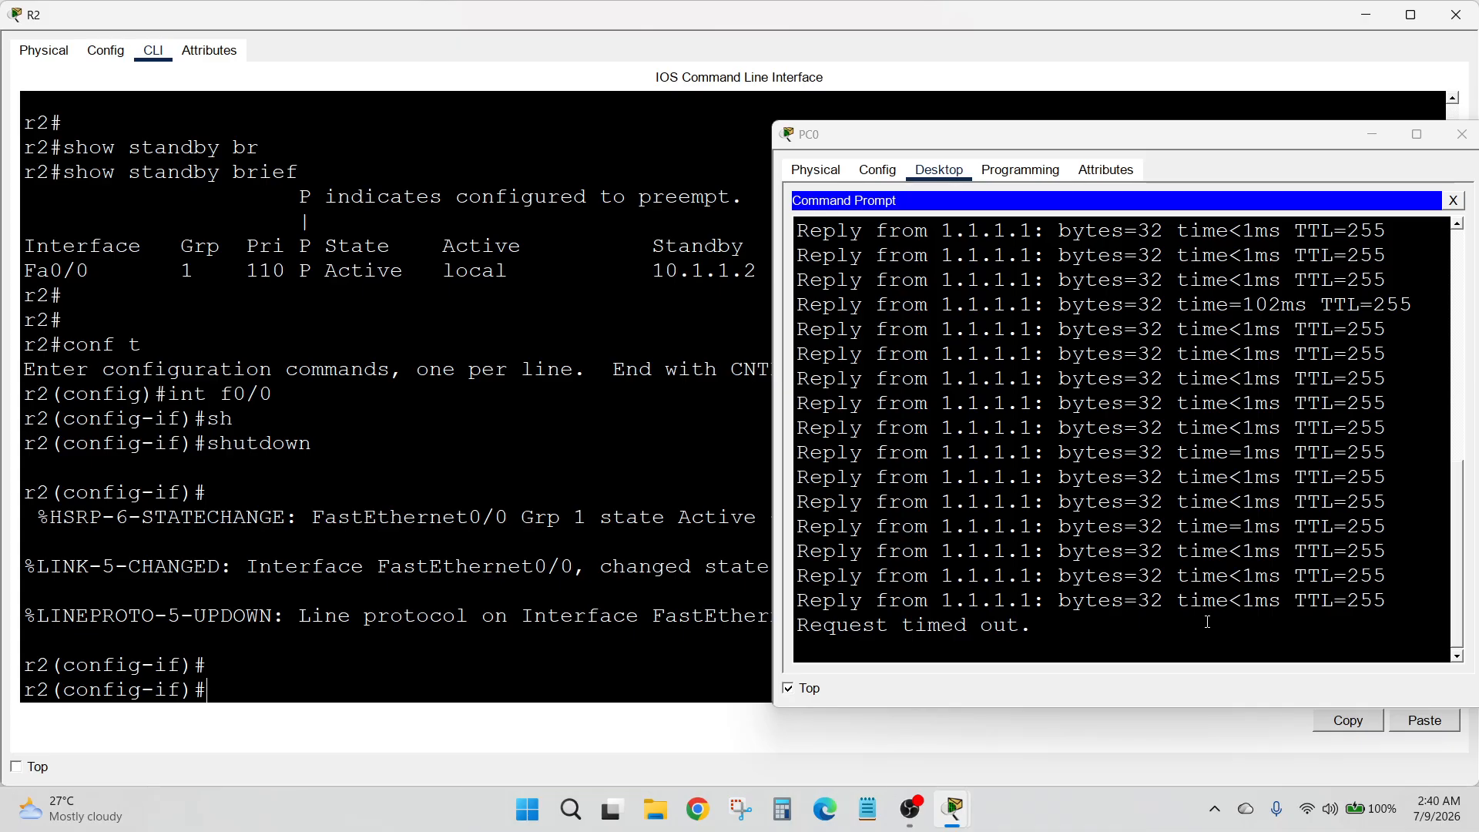
Return to the topology and examine PC0's continuous ping replies for the failover to R1
left_click(1366, 15)
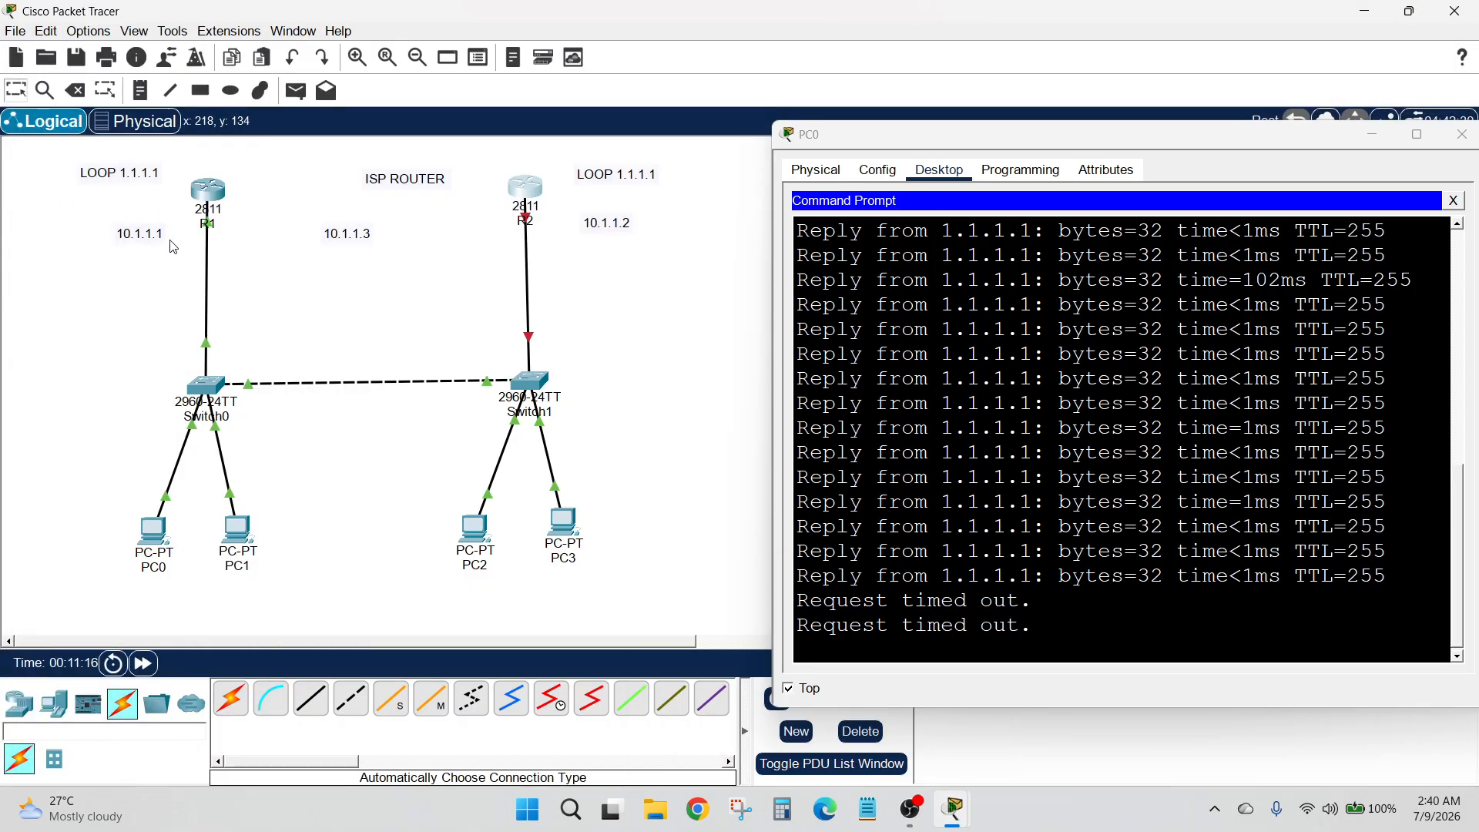
left_click_drag(93, 274, 275, 323)
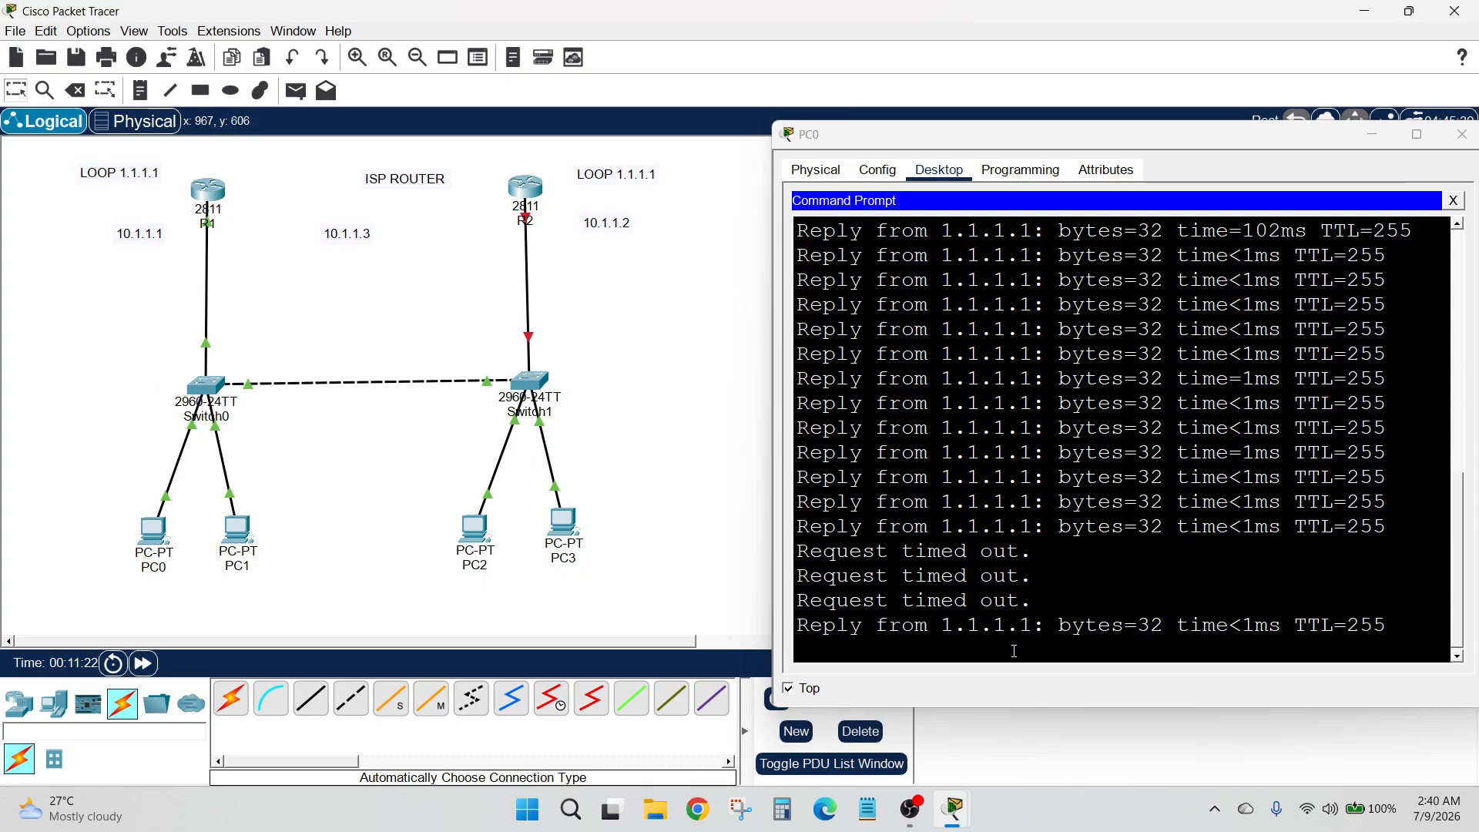
left_click_drag(1392, 625, 771, 641)
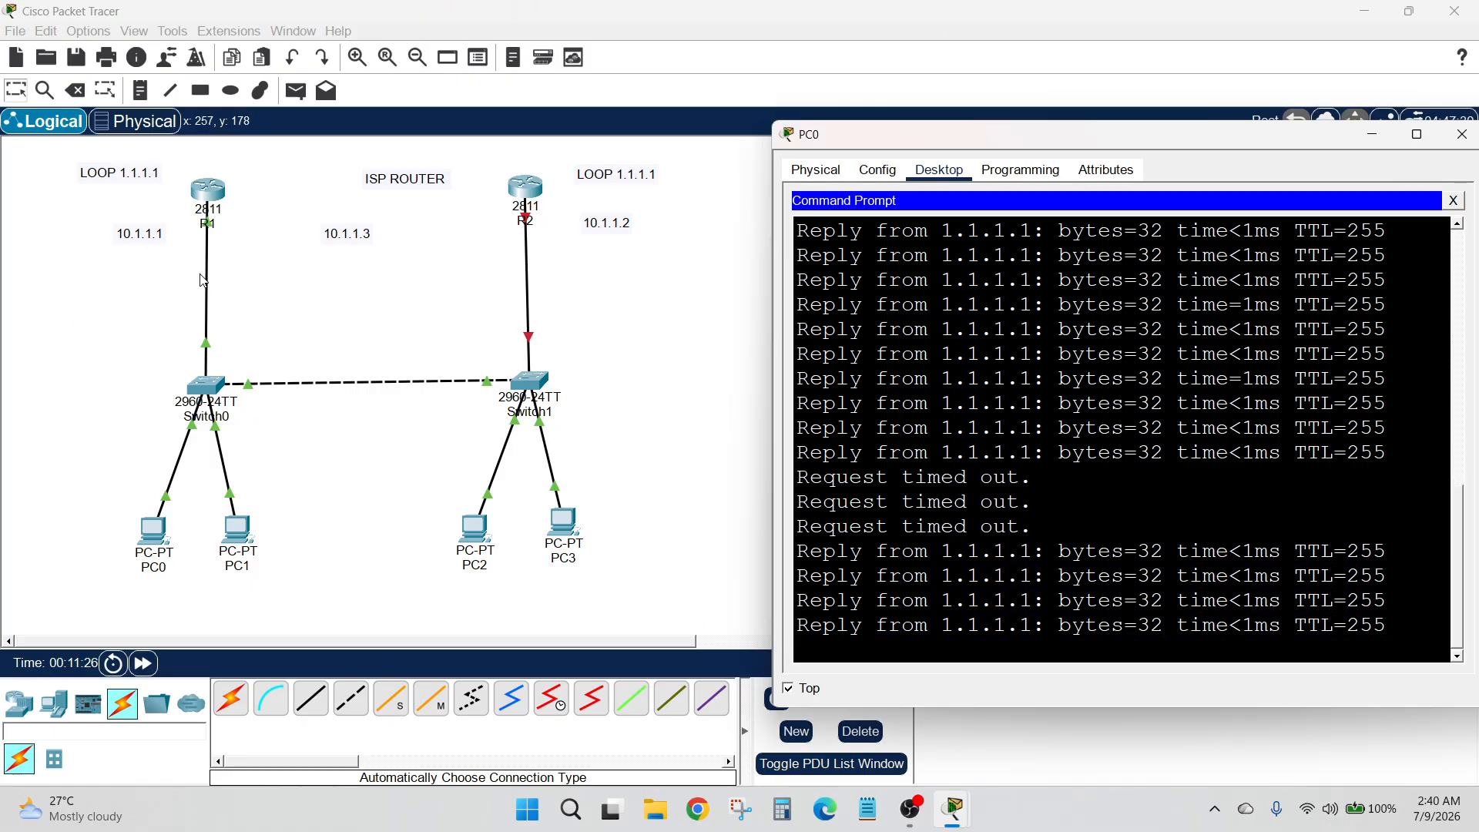
Reopen R2's CLI and bring interface f0/0 back up with no shutdown
left_click(526, 190)
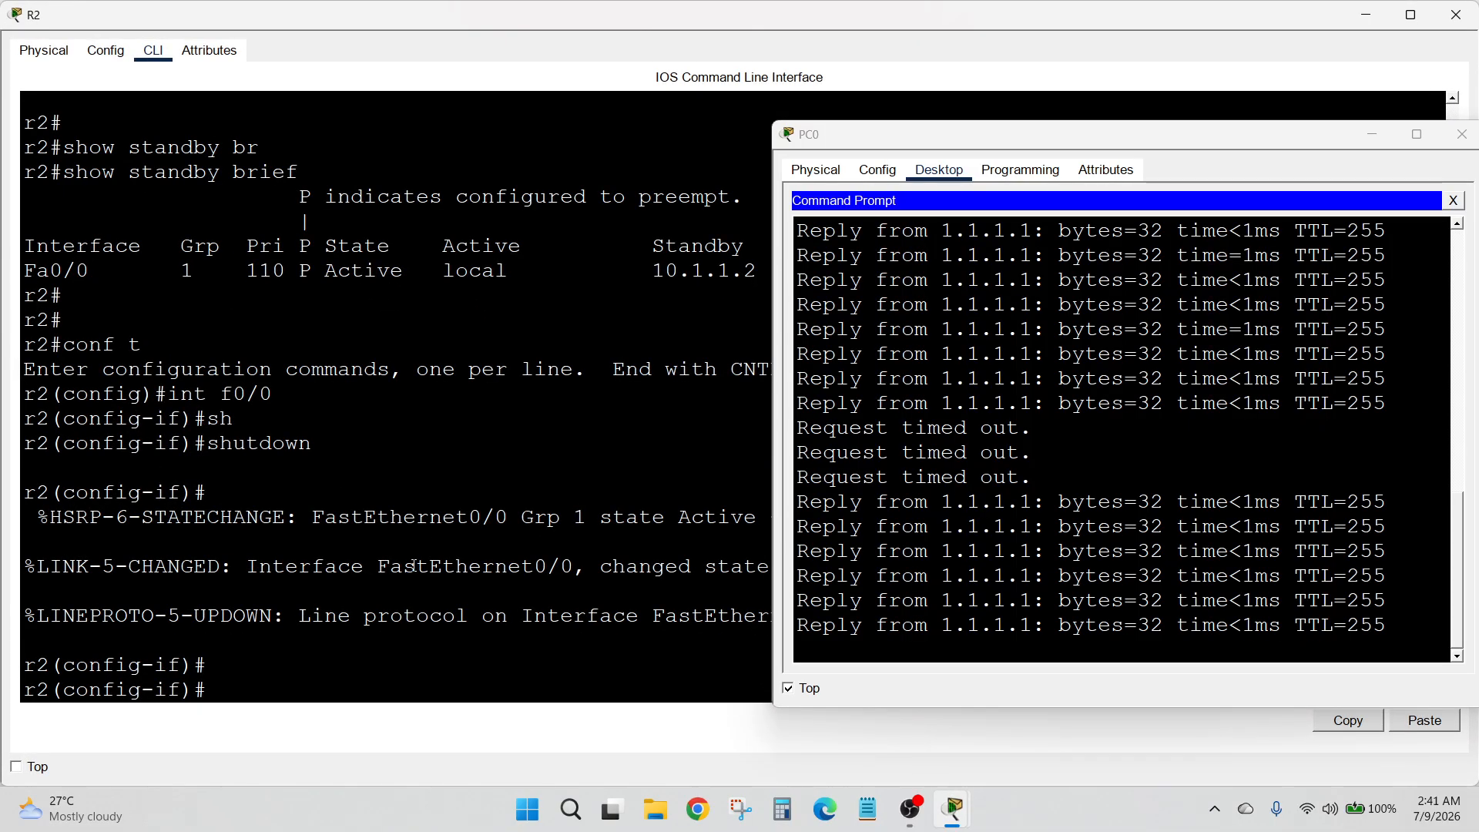
type("no")
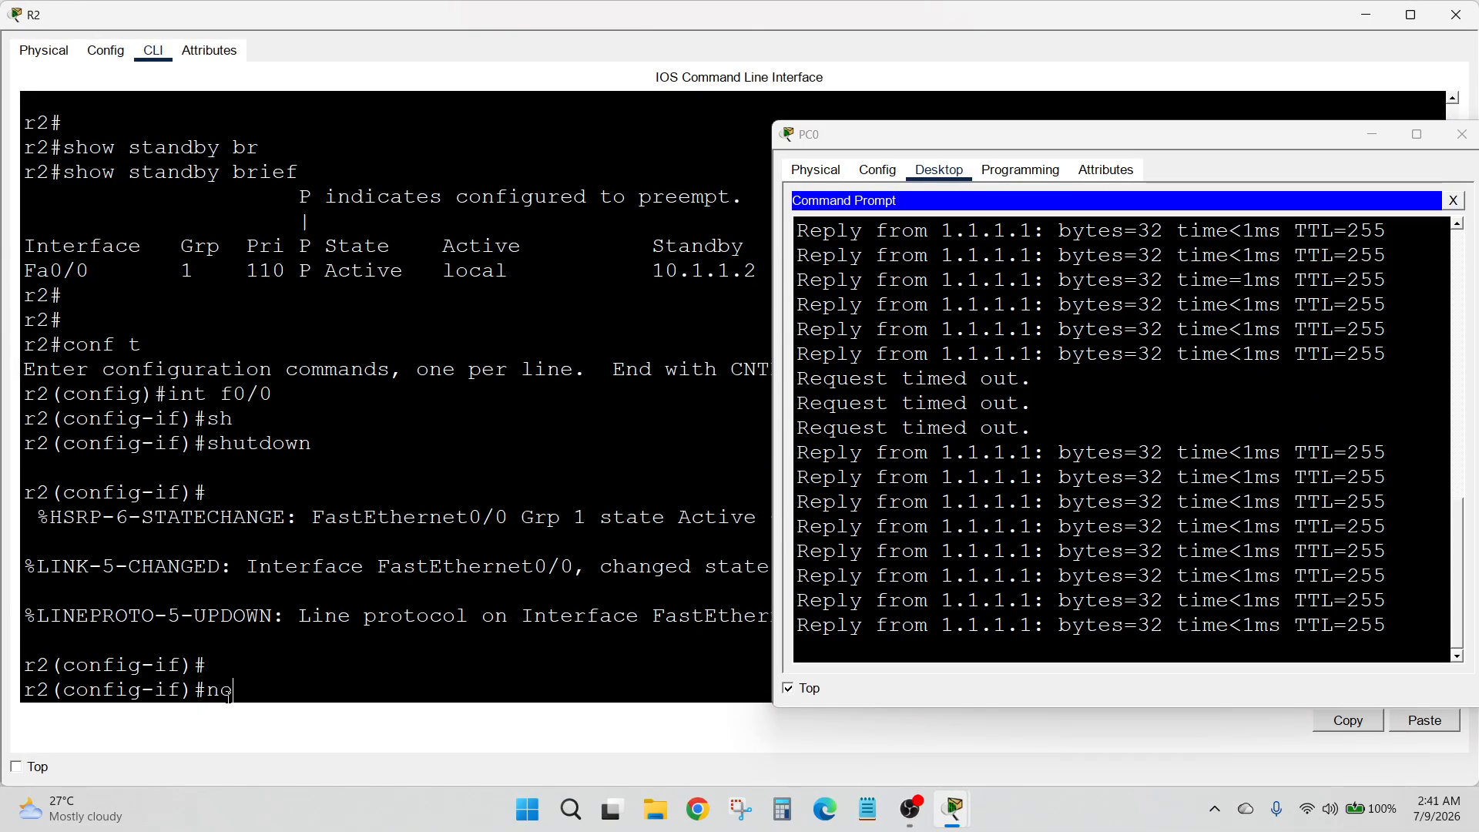
type(" sh")
key("Tab")
key("Return")
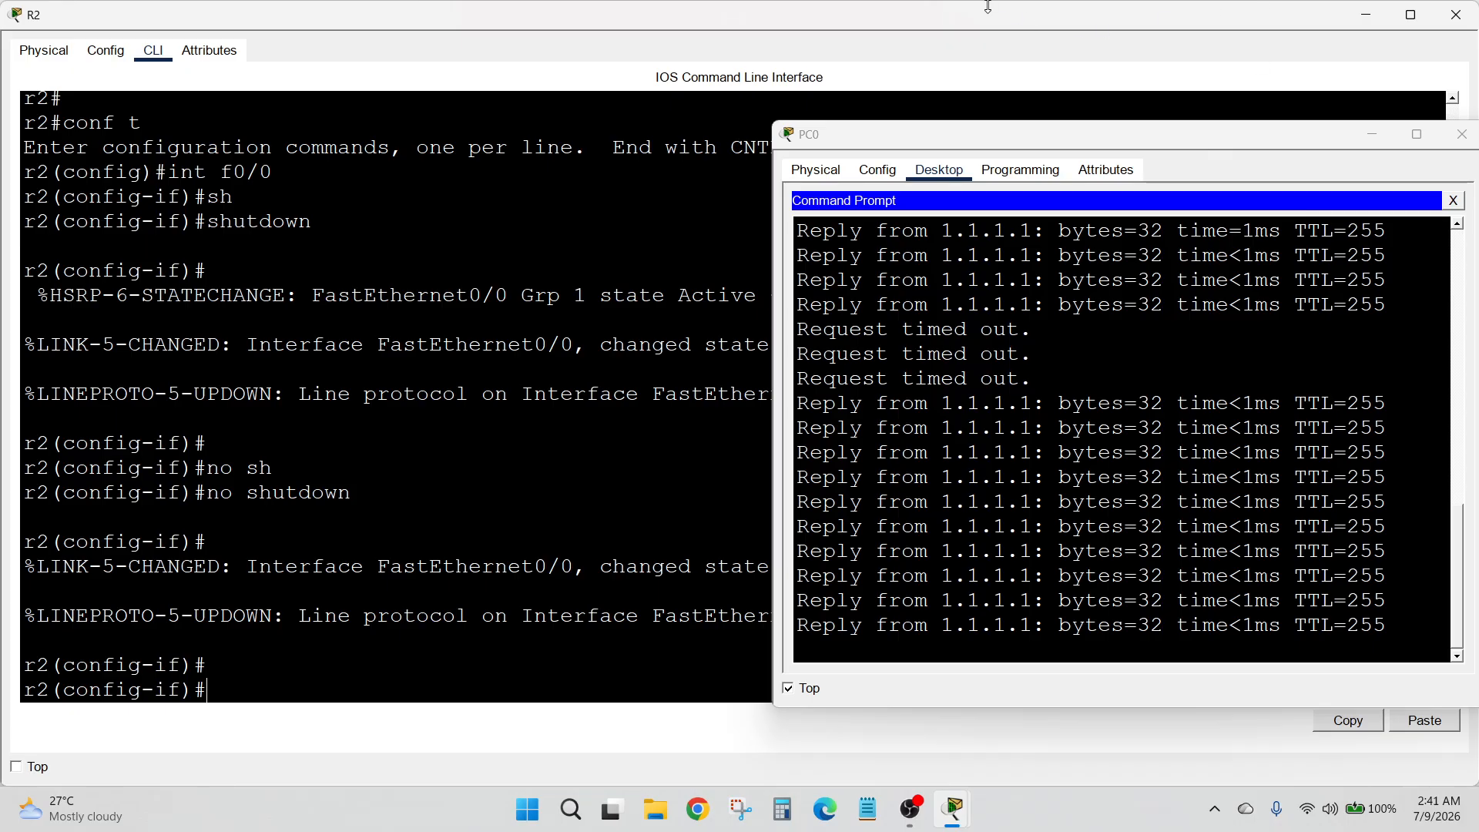
Minimize R2's window, then stop keeping PC0's ping window on top and close it
left_click(1366, 15)
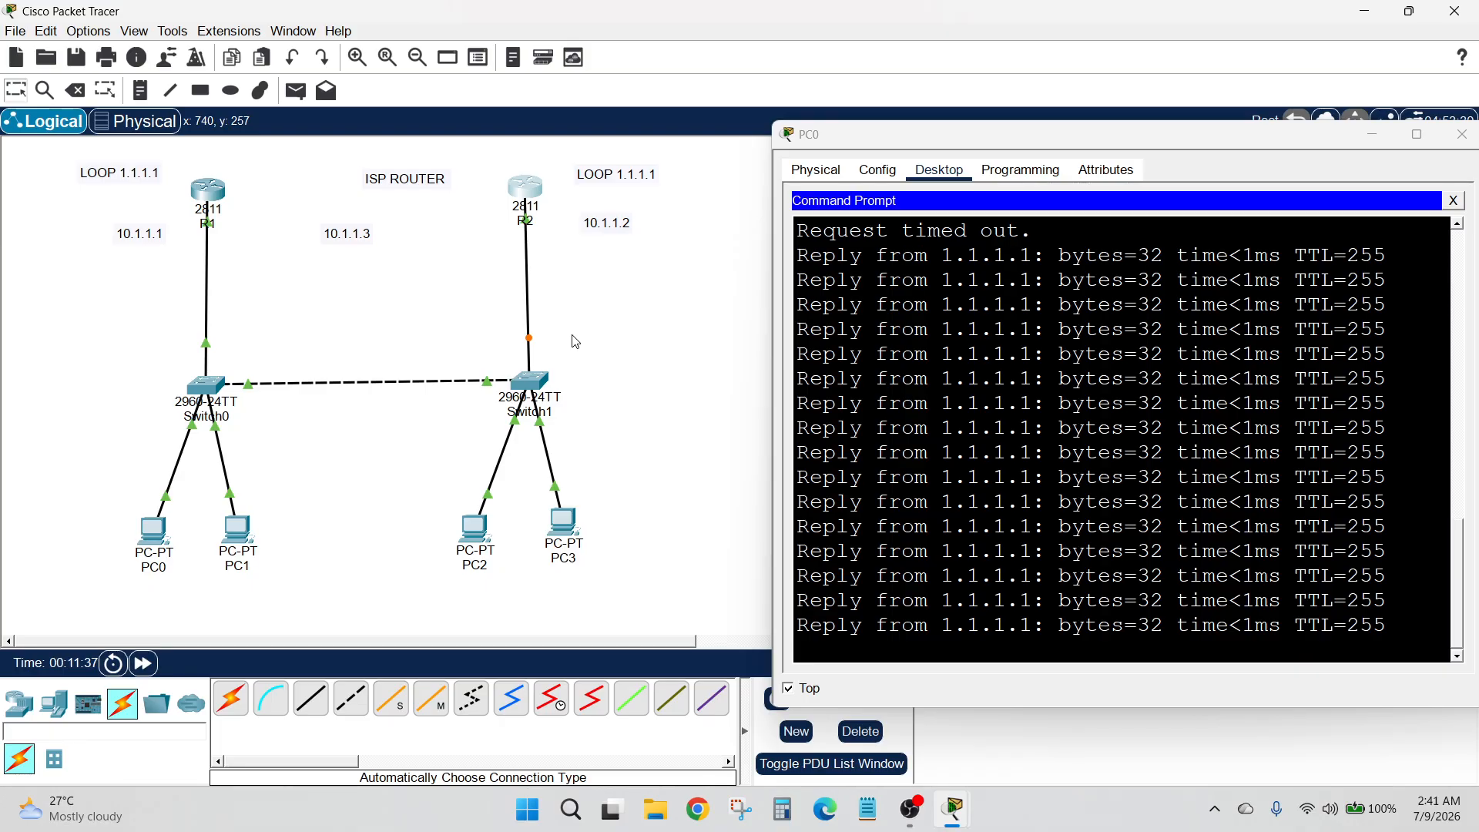
left_click(792, 690)
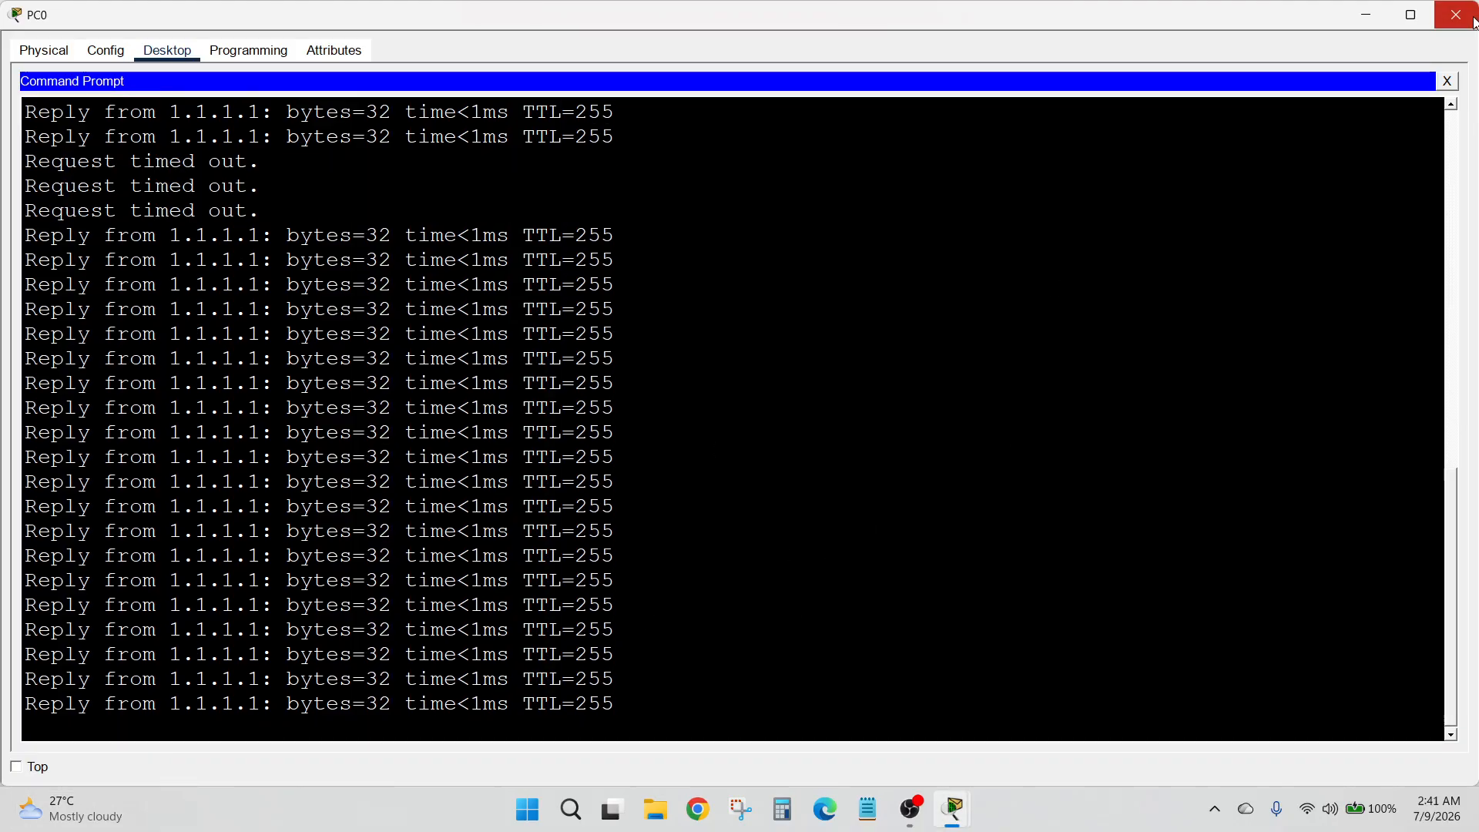
left_click(1456, 15)
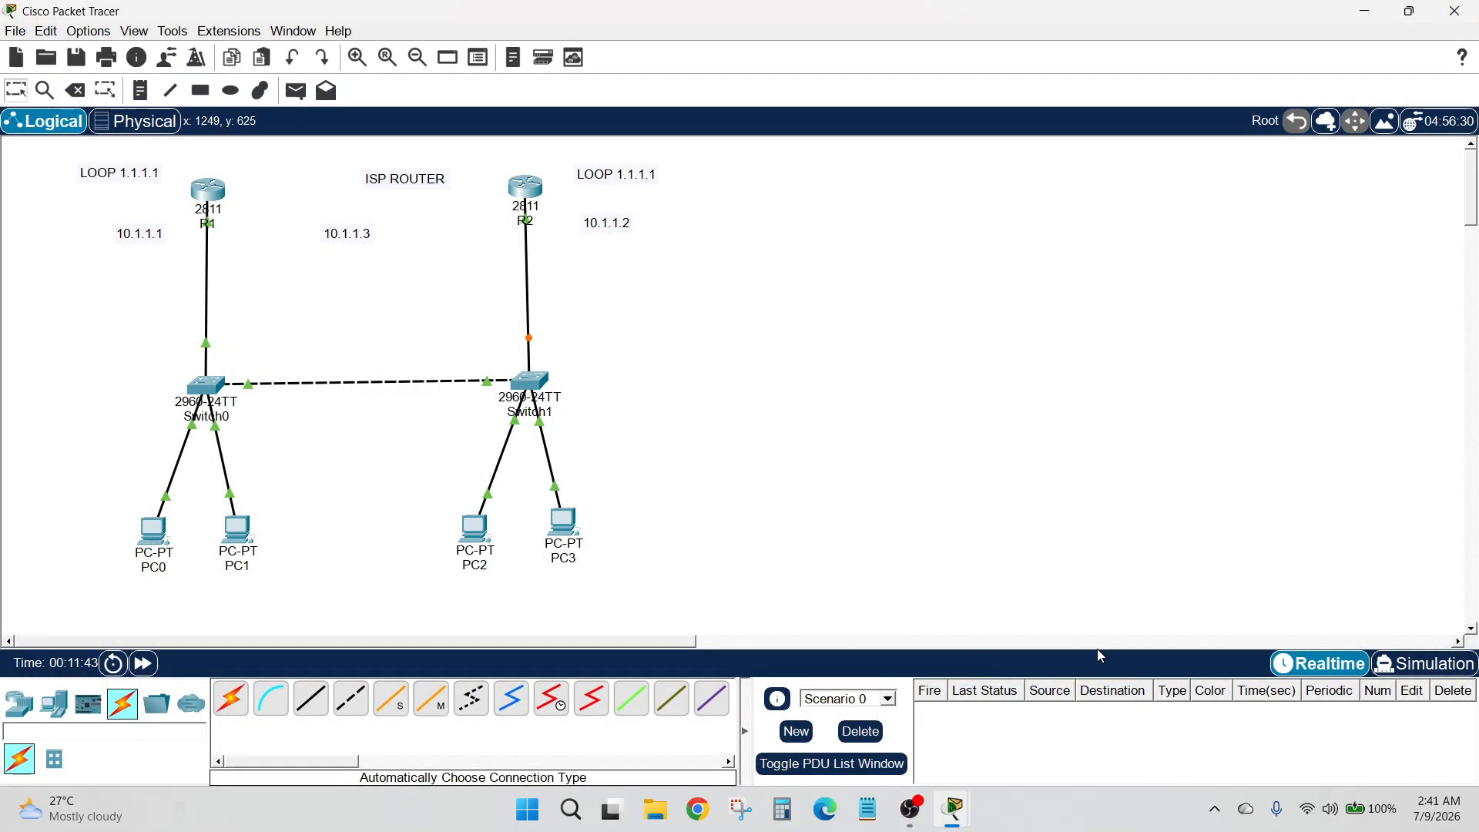